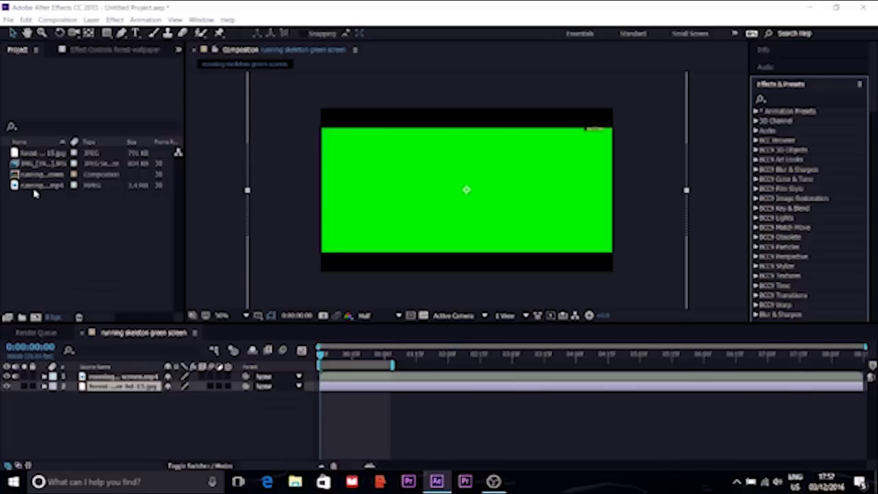
Preview the running skeleton green-screen composition, then start an Effects & Presets search.
key(space)
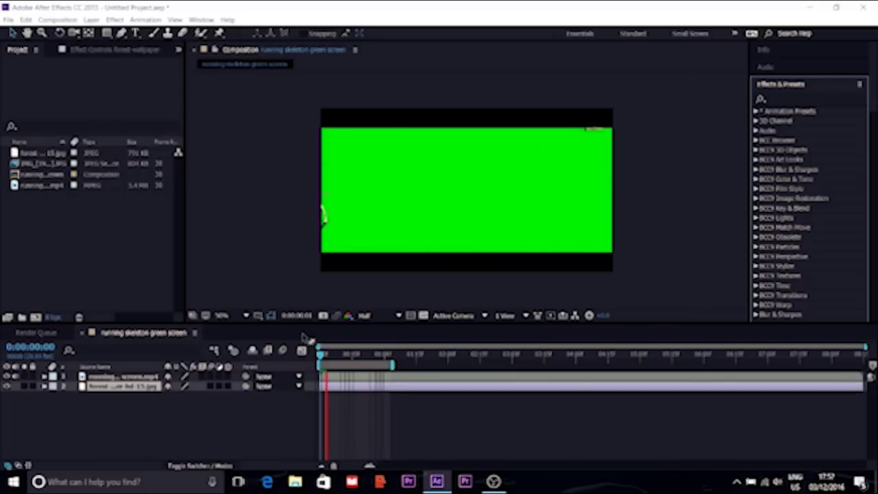
key(space)
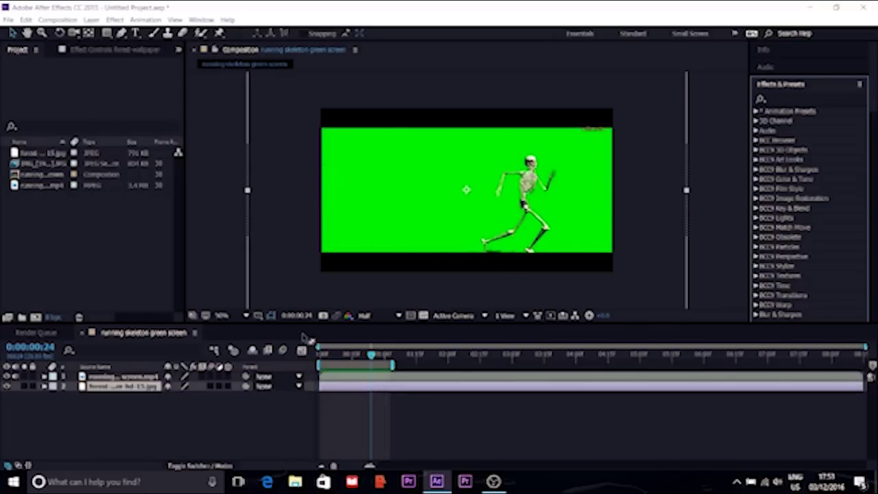
click(816, 98)
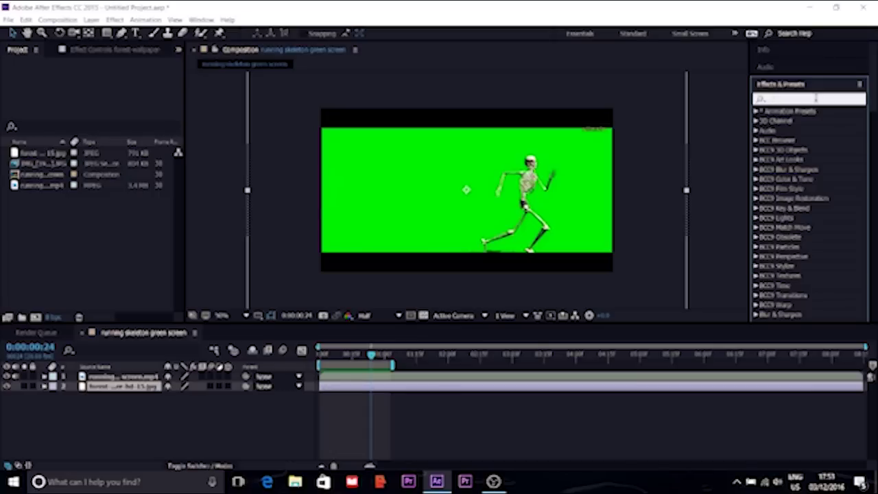
Search 'keyl', apply Keylight (1.2) and sample the green screen as the key colour.
text(keyl)
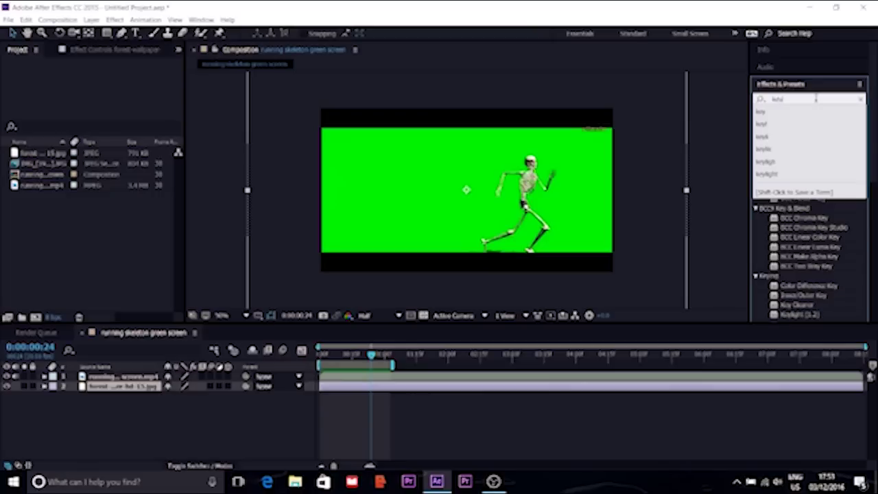
click(133, 50)
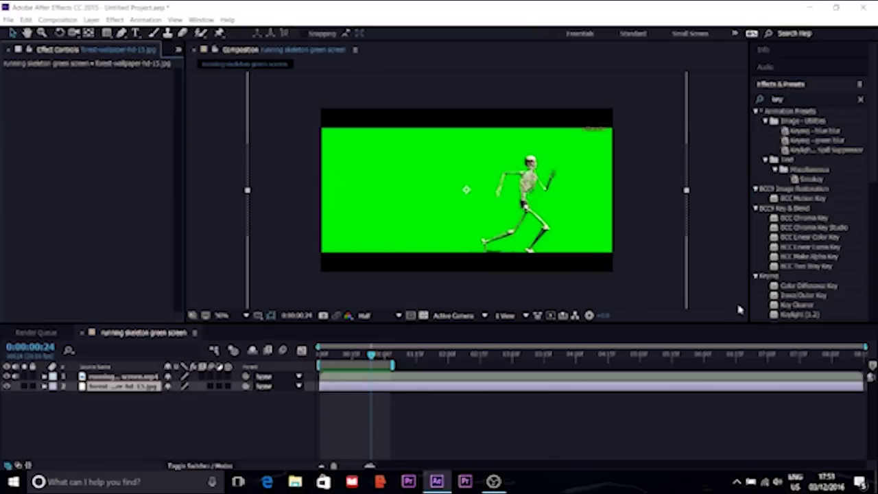
drag(793, 317, 69, 242)
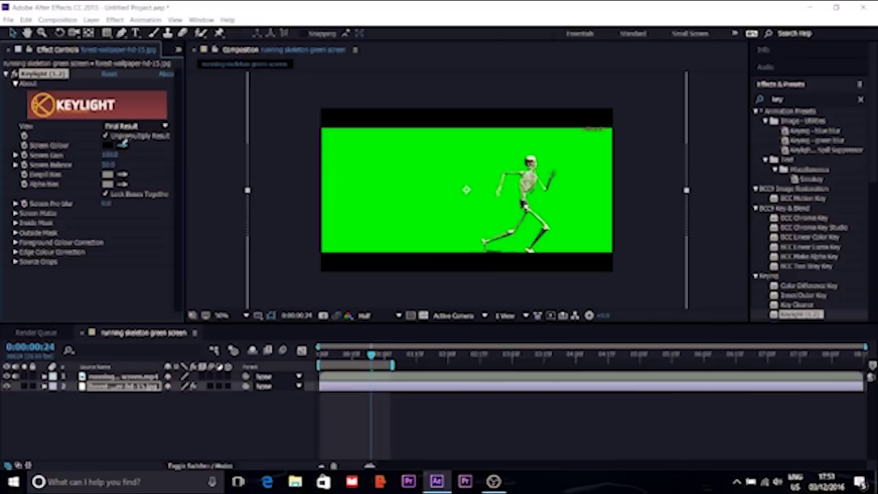
click(354, 190)
Move the Keylight effect from the forest layer onto the skeleton layer and review from the start.
click(127, 377)
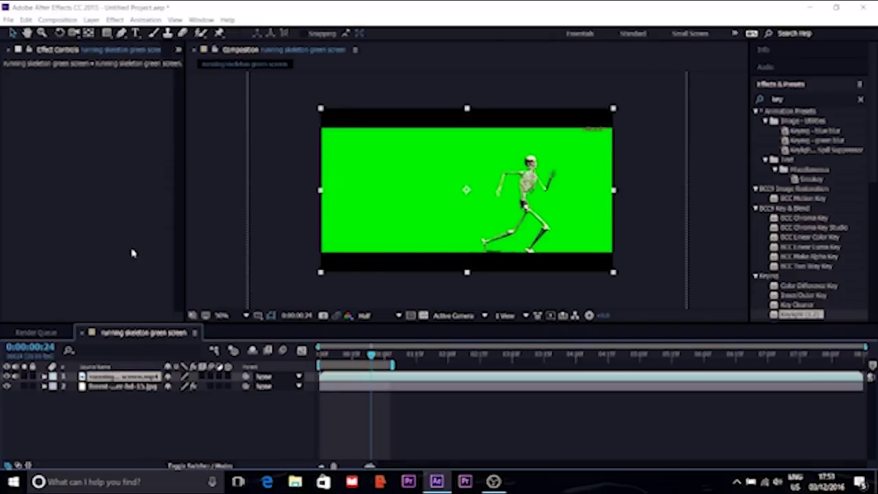
click(147, 387)
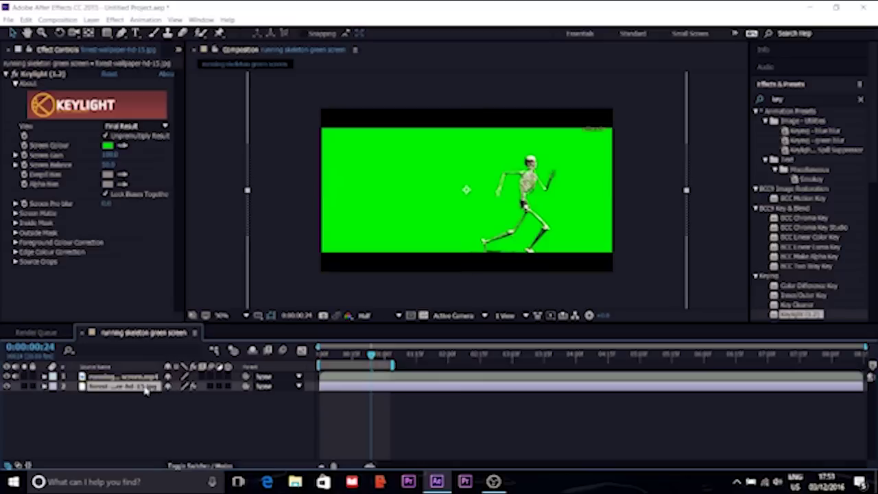
click(24, 74)
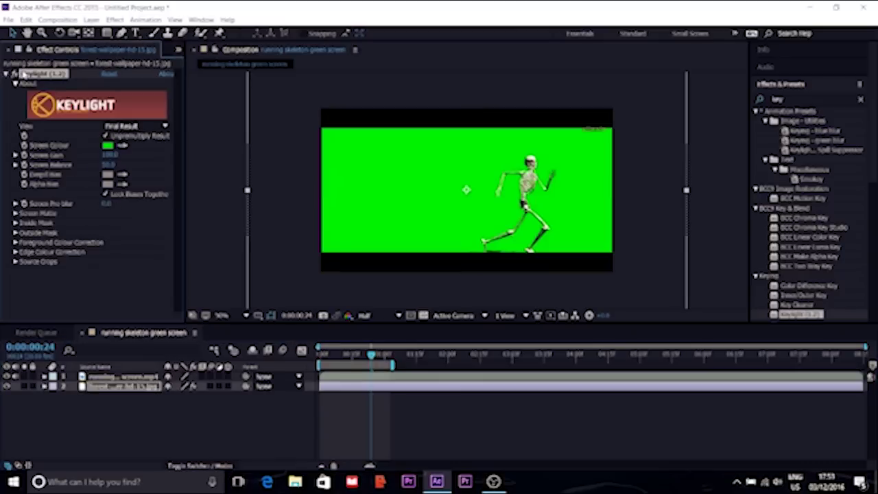
key(Delete)
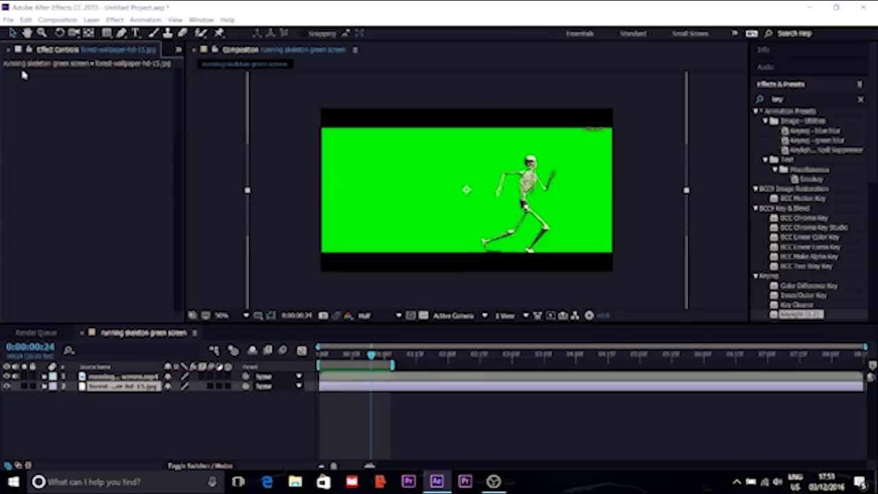
click(128, 376)
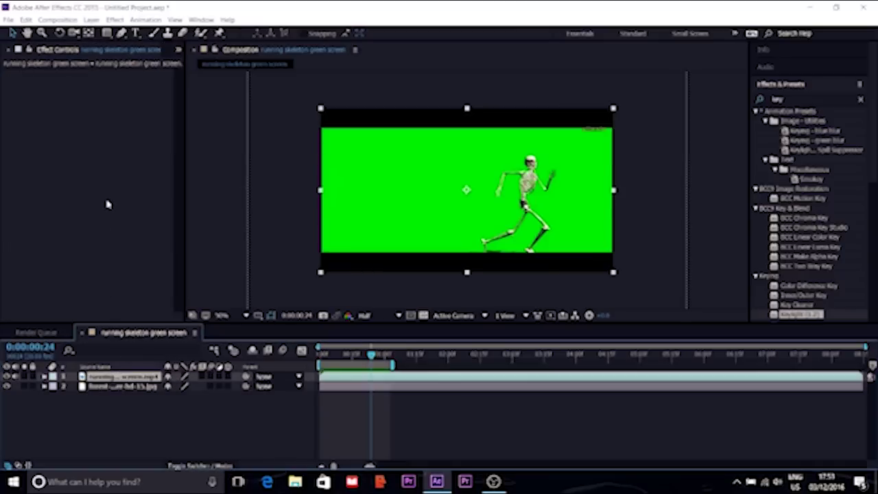
key(ctrl+v)
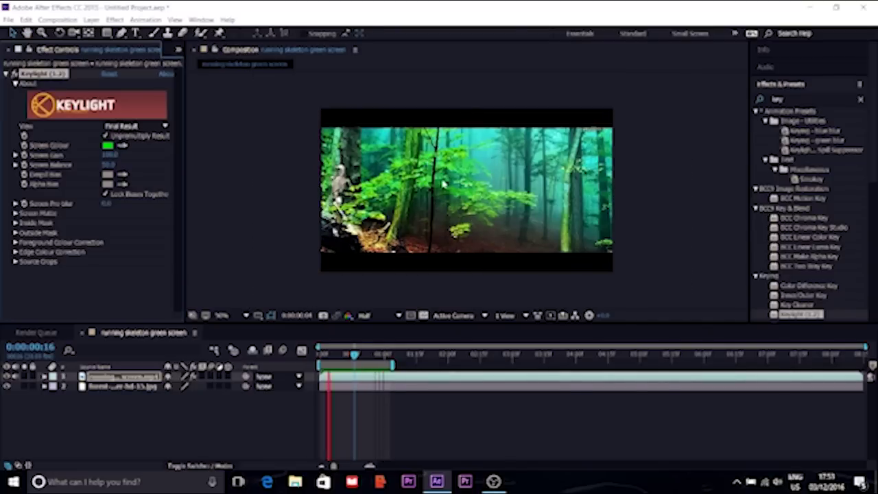
key(space)
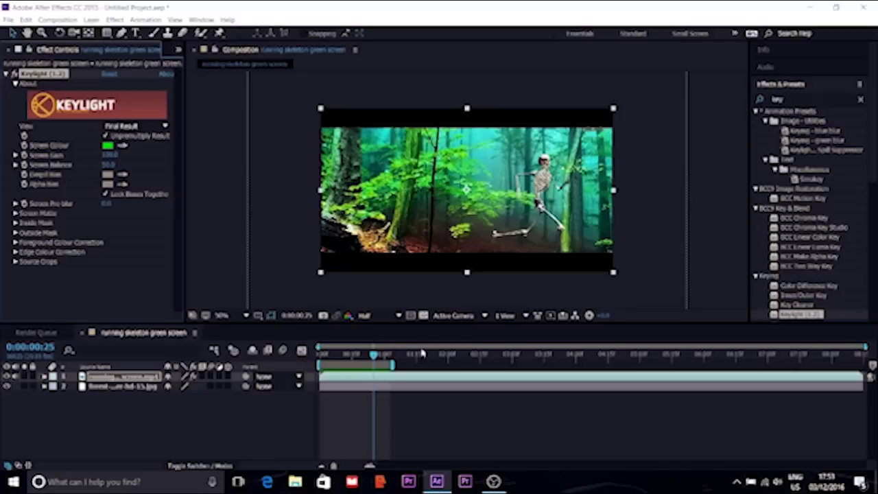
drag(376, 356, 339, 361)
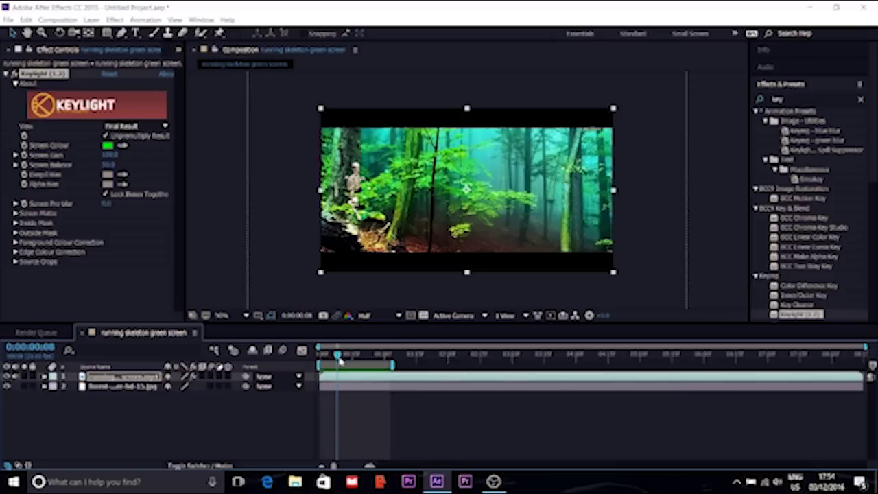
right_click(217, 428)
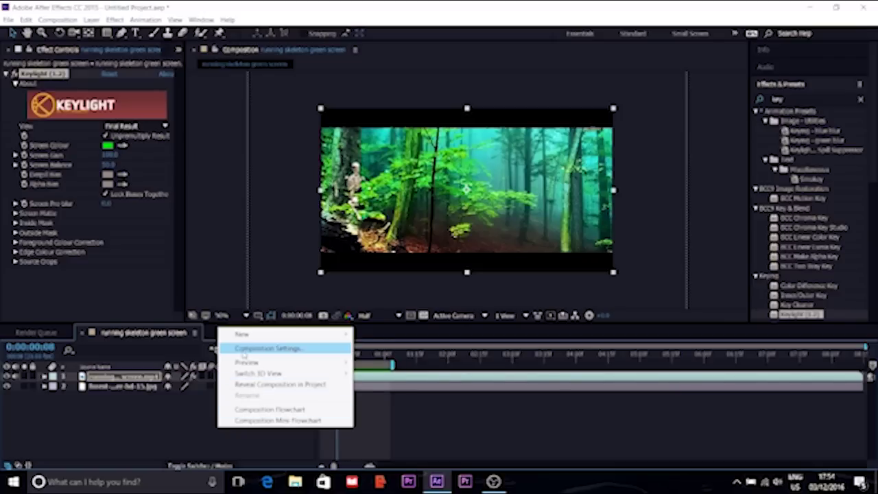
Add Null 1 and set its first Position keyframe on the skeleton's foot.
mouse_move(248, 336)
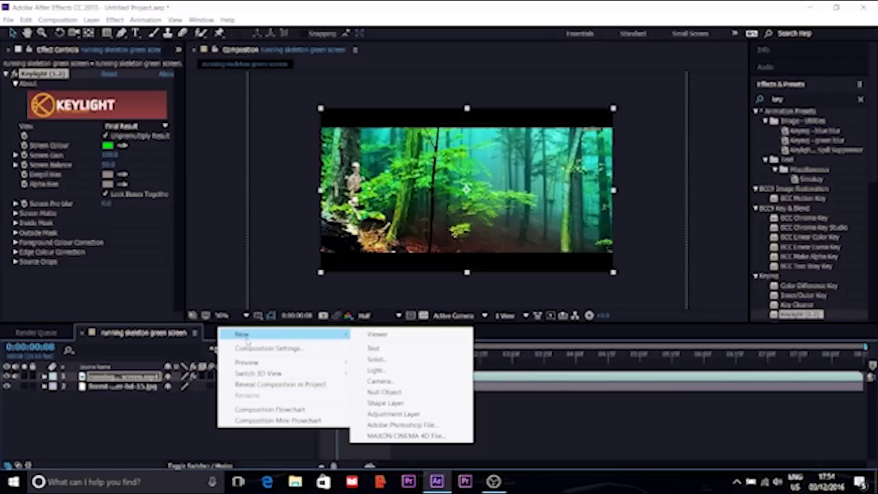
click(391, 392)
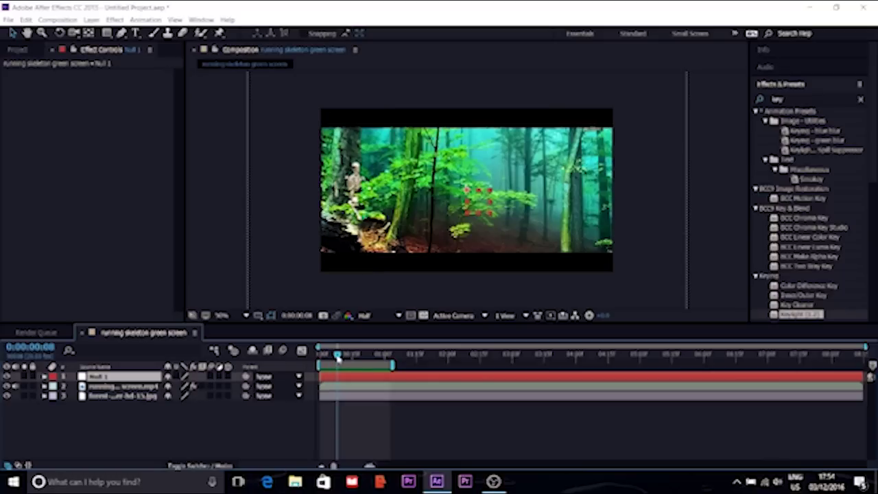
mouse_move(334, 357)
mouse_down()
mouse_move(319, 356)
mouse_move(332, 358)
mouse_up()
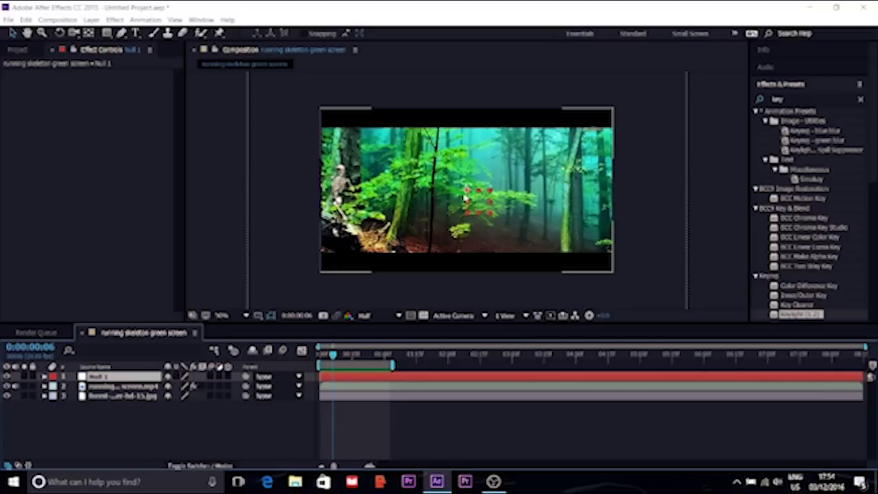
key(alt+shift+p)
drag(468, 195, 317, 237)
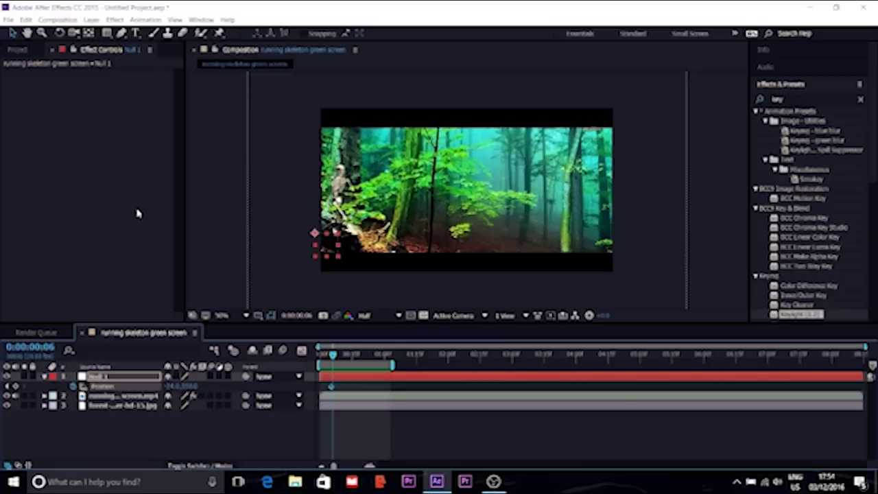
click(315, 234)
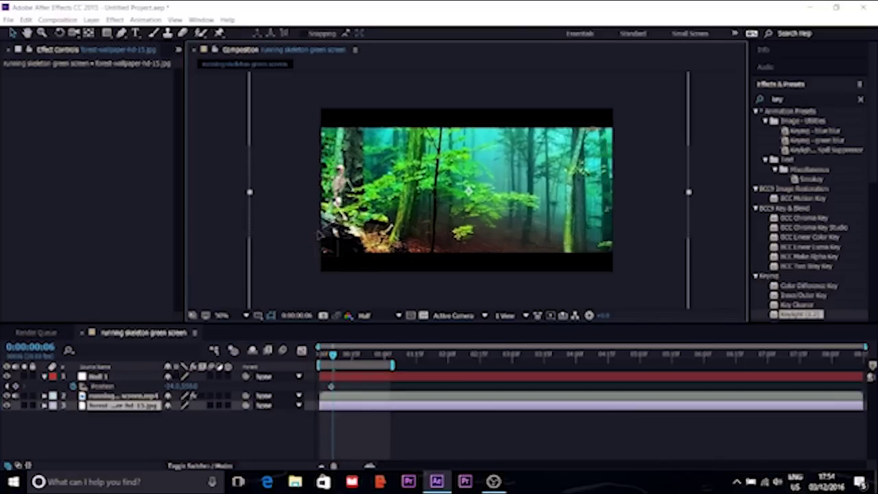
click(104, 378)
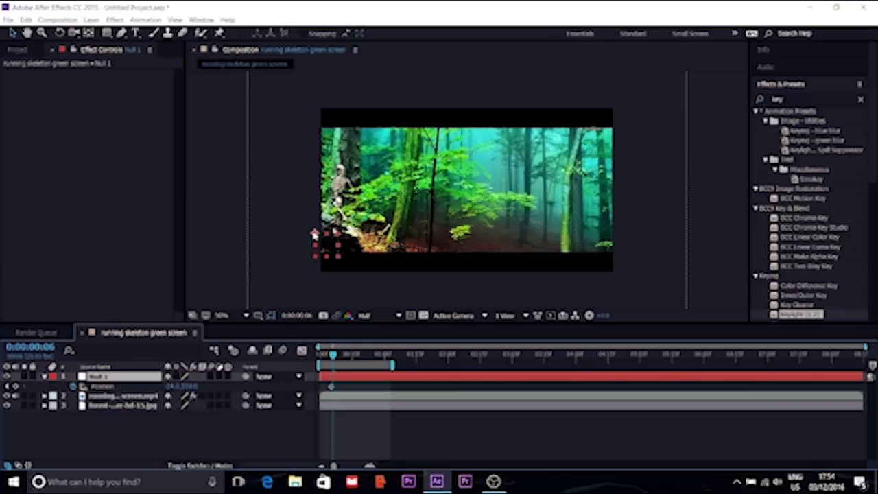
drag(314, 234, 334, 235)
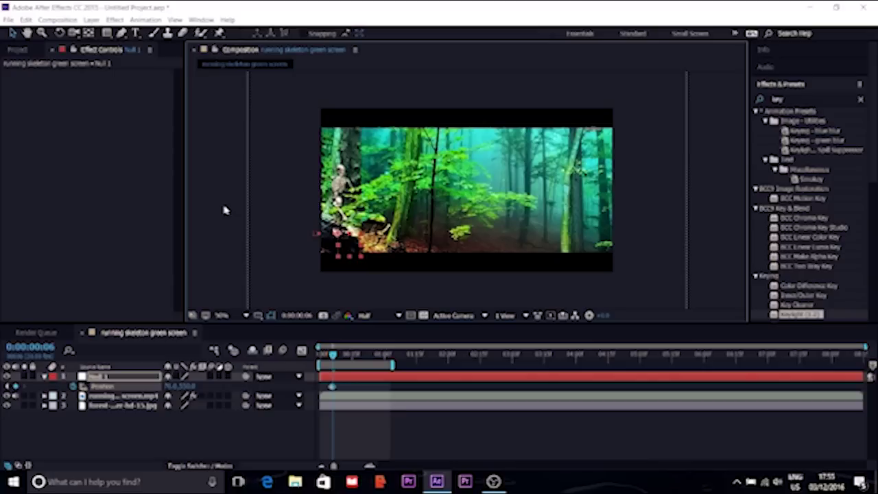
drag(392, 93, 396, 75)
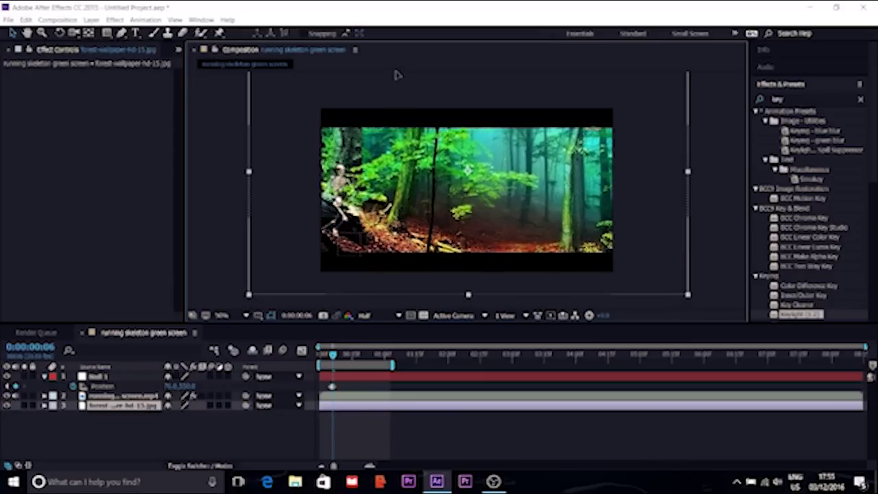
click(106, 378)
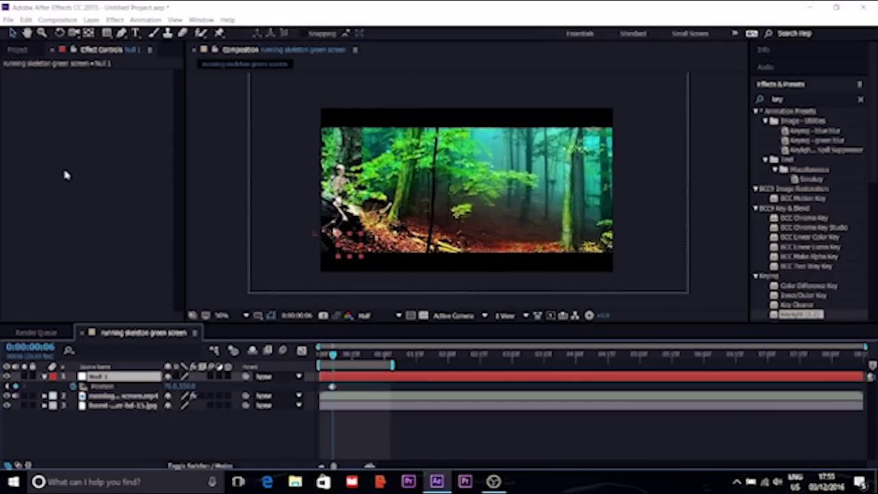
Step forward frame by frame, nudging Null 1 to follow the foot.
key(Page_Down)
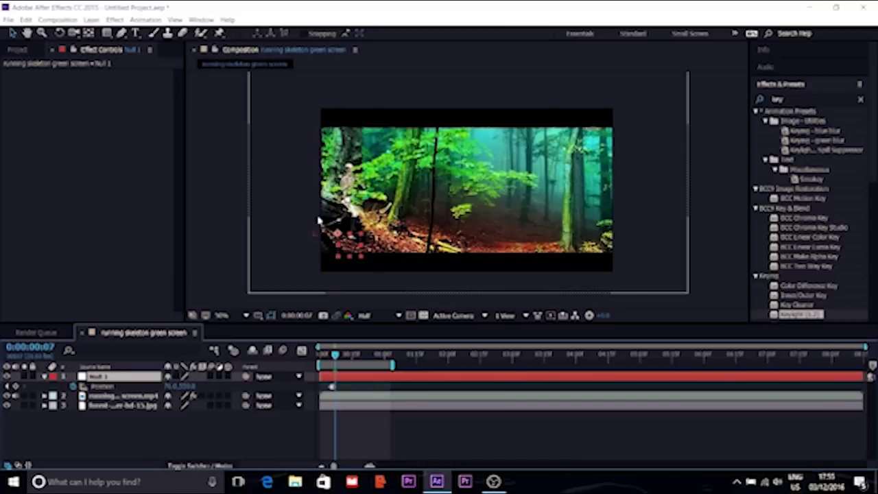
key(shift+Down)
key(shift+Down)
key(shift+Down)
key(shift+Down)
key(shift+Right)
key(shift+Right)
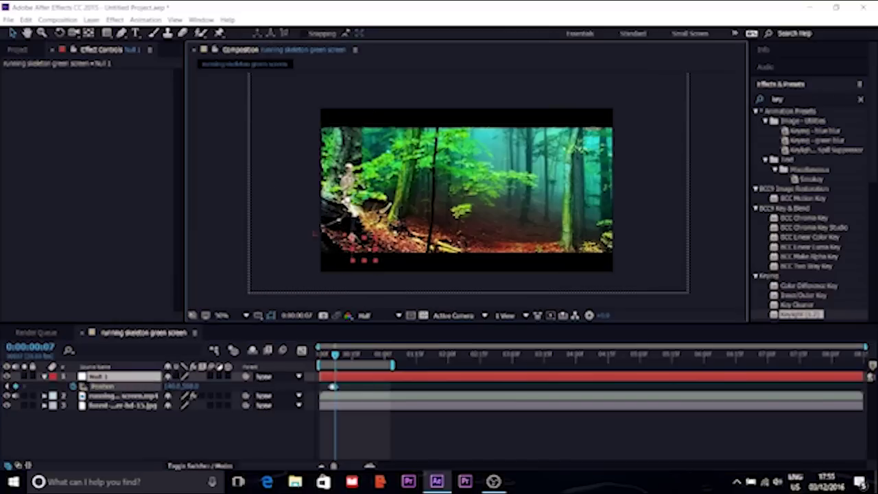
key(Page_Down)
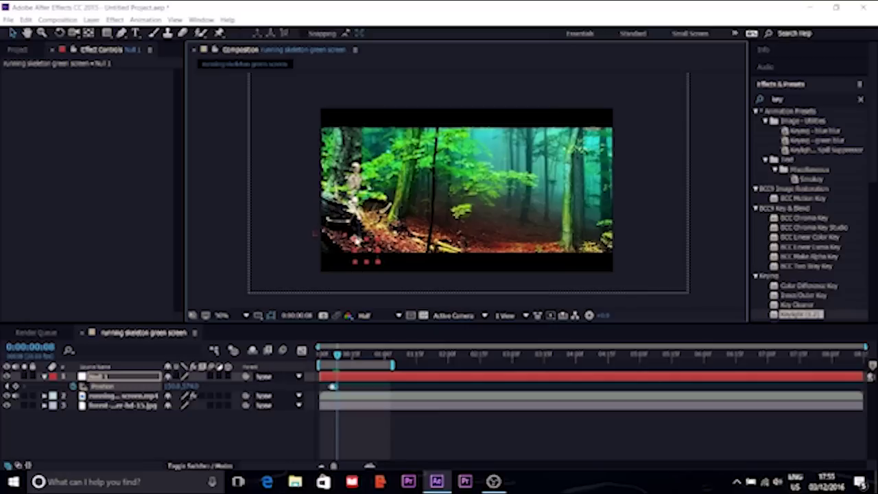
key(shift+Right)
key(shift+Right)
key(shift+Right)
key(shift+Down)
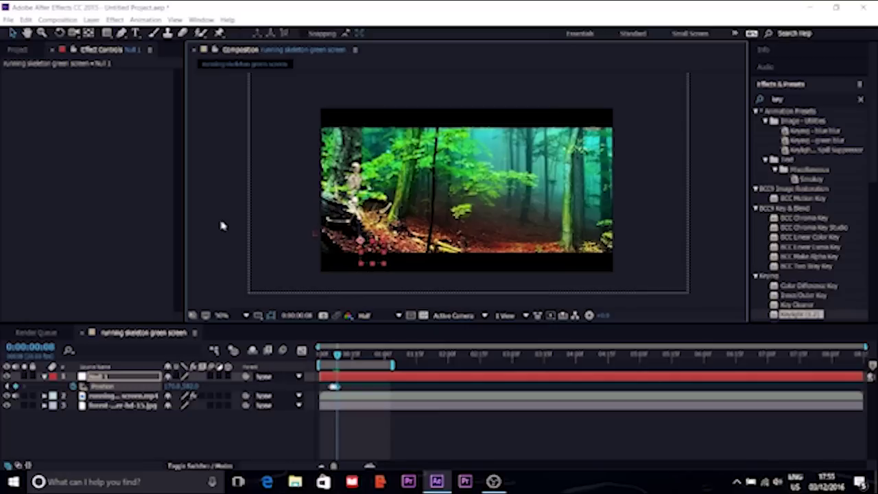
key(Page_Down)
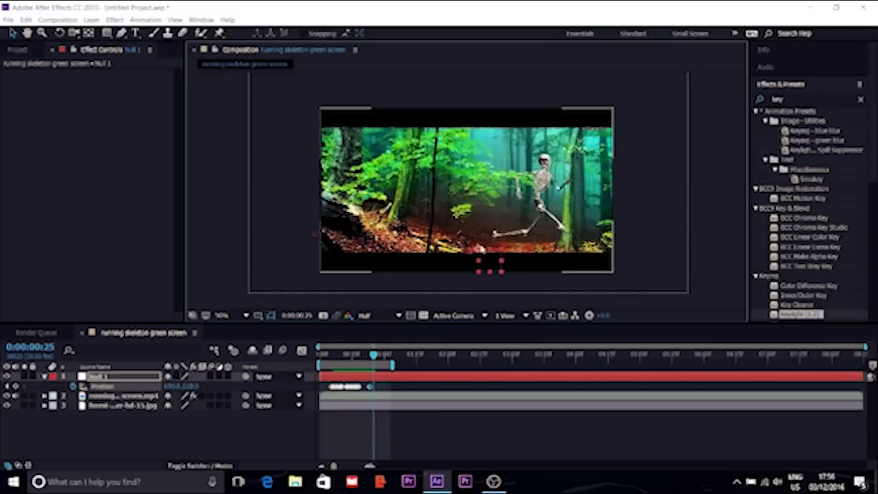
key(Page_Down)
drag(490, 265, 635, 233)
key(Page_Down)
key(Page_Down)
key(Page_Down)
key(Page_Down)
key(Page_Down)
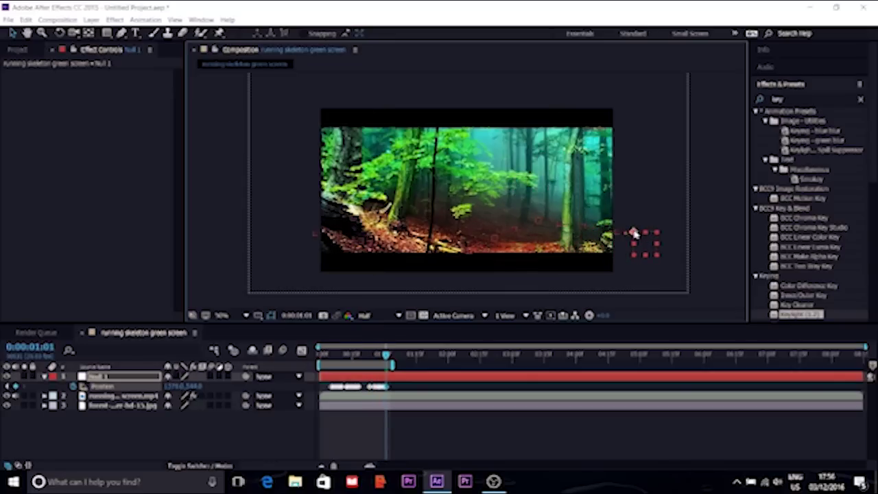
right_click(145, 377)
Rename Null 1 to 'left foot track'.
click(179, 461)
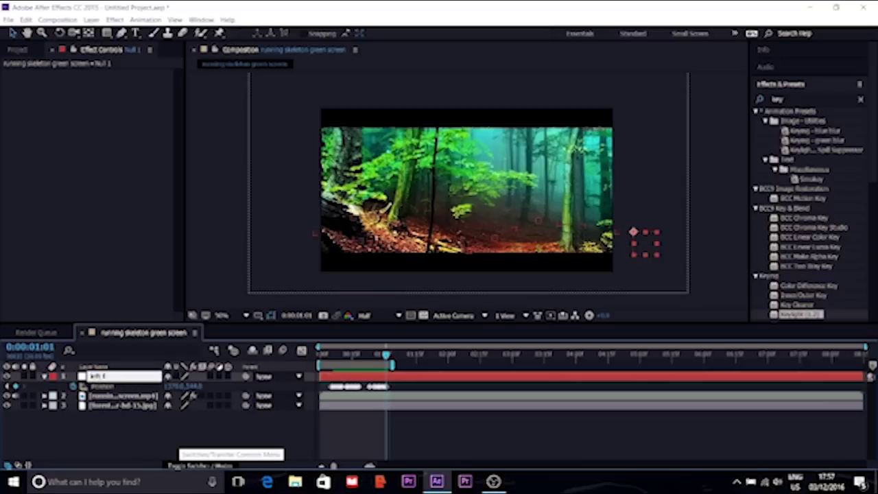
text(left foot track)
key(Return)
Add a second null named 'right foot track' and reveal its Position property.
right_click(153, 450)
mouse_move(175, 355)
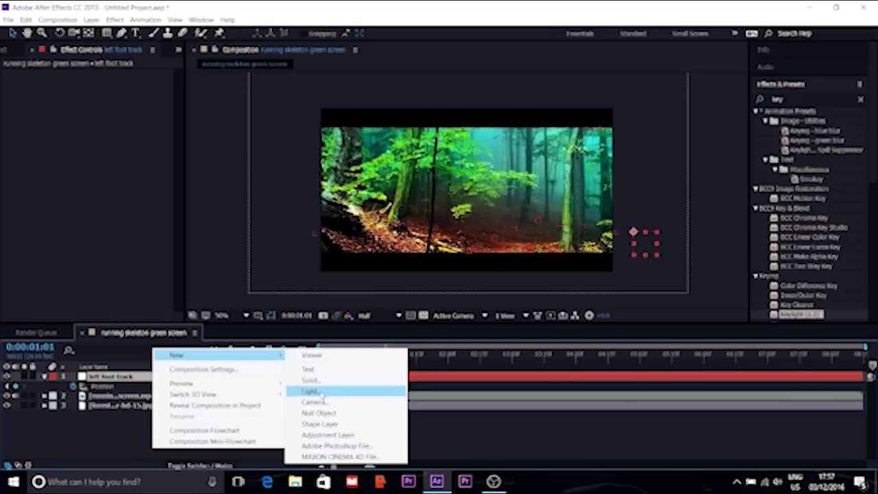
click(313, 410)
right_click(86, 377)
click(158, 464)
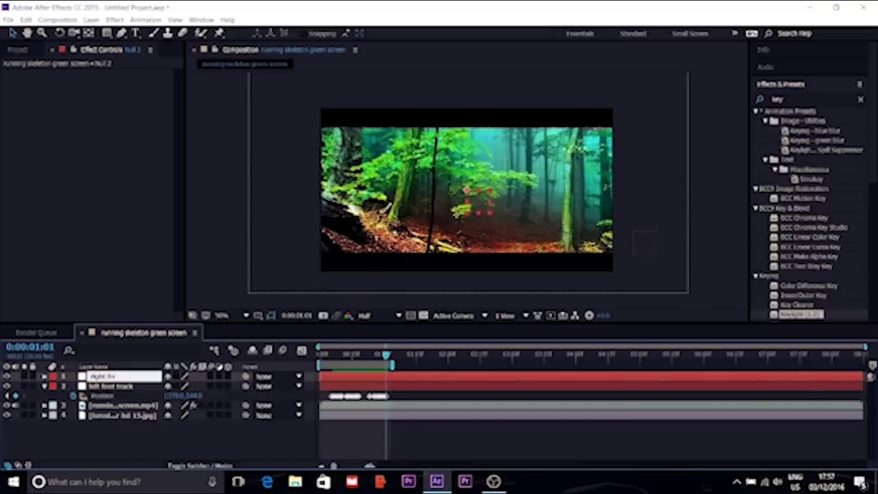
text(right foot track)
key(Return)
key(space)
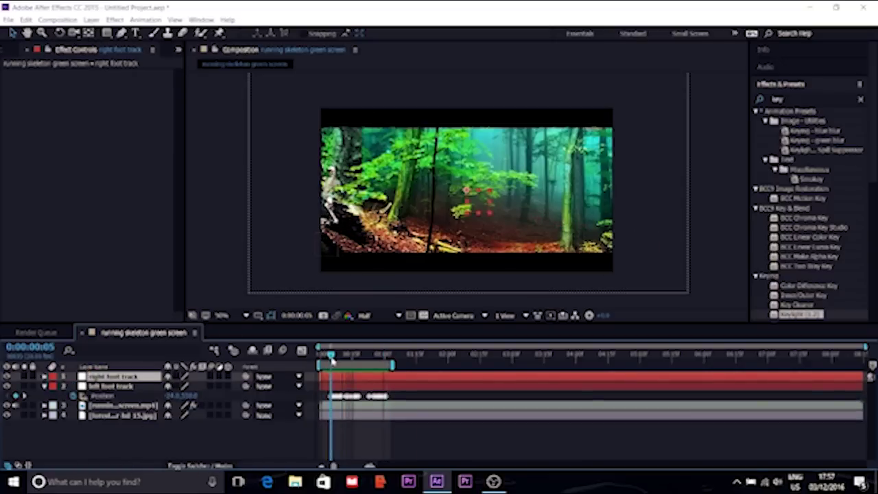
key(p)
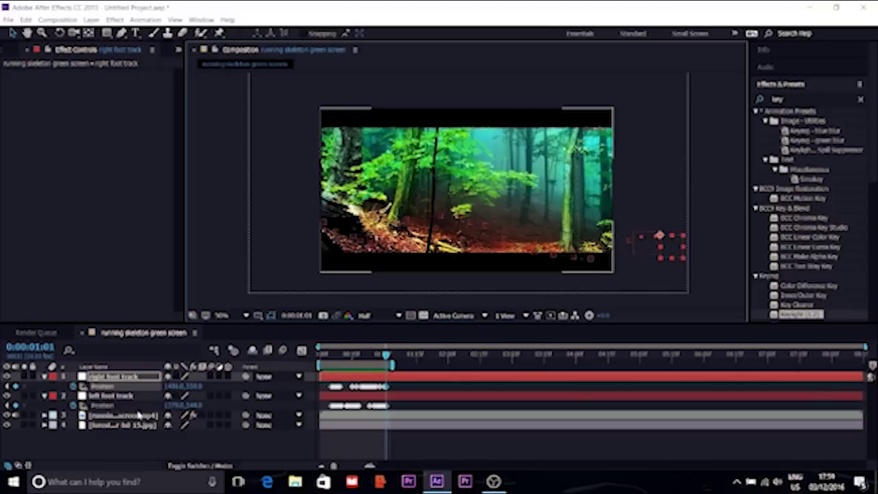
Add a third null object layer above left foot track.
click(174, 395)
right_click(69, 449)
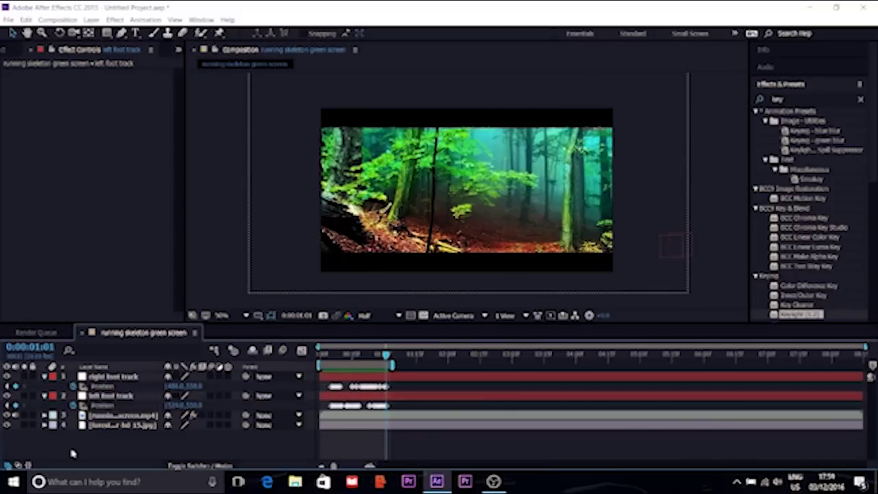
mouse_move(96, 356)
click(237, 414)
Name the third null 'left hand track' at an early frame of the clip.
right_click(141, 377)
click(317, 409)
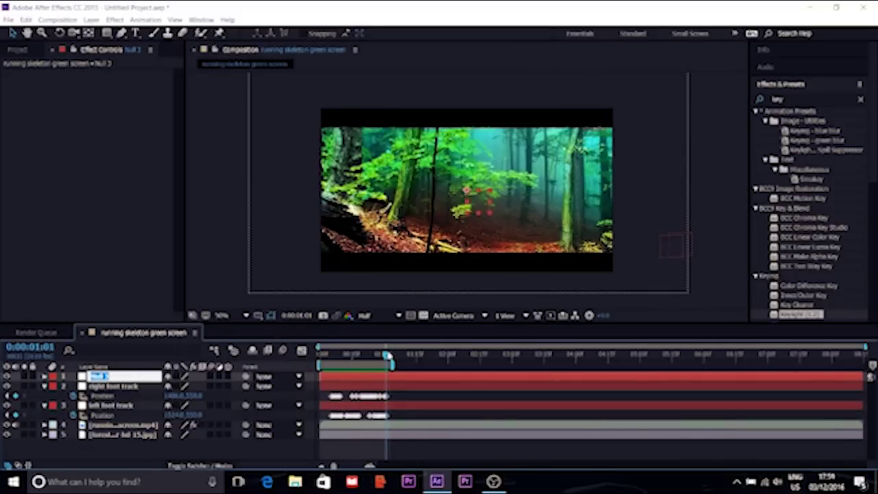
drag(390, 356, 331, 356)
right_click(102, 380)
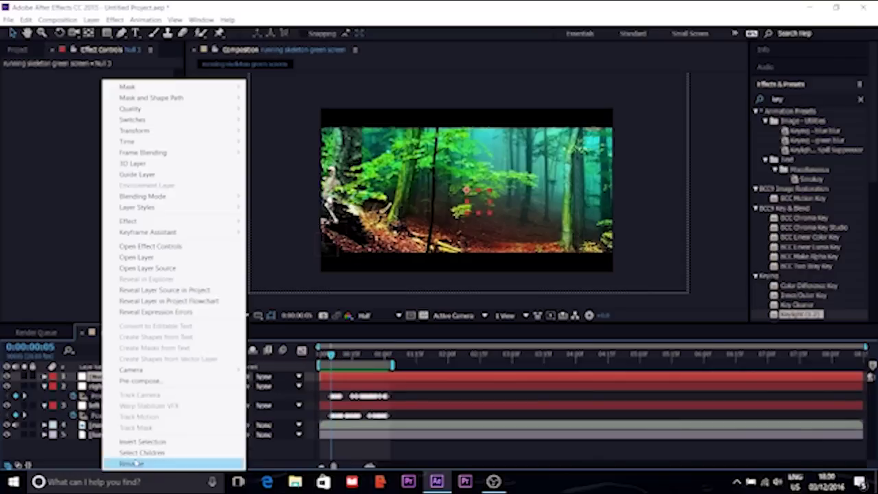
click(129, 464)
text(left hand track)
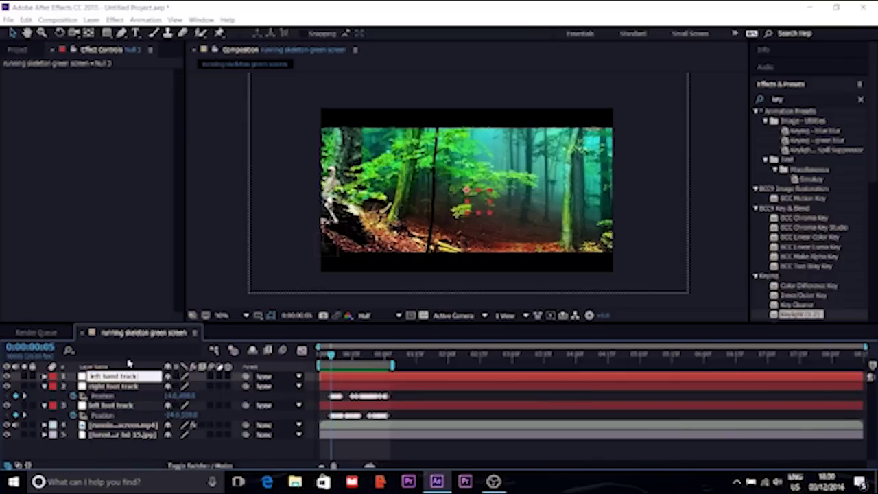
key(Return)
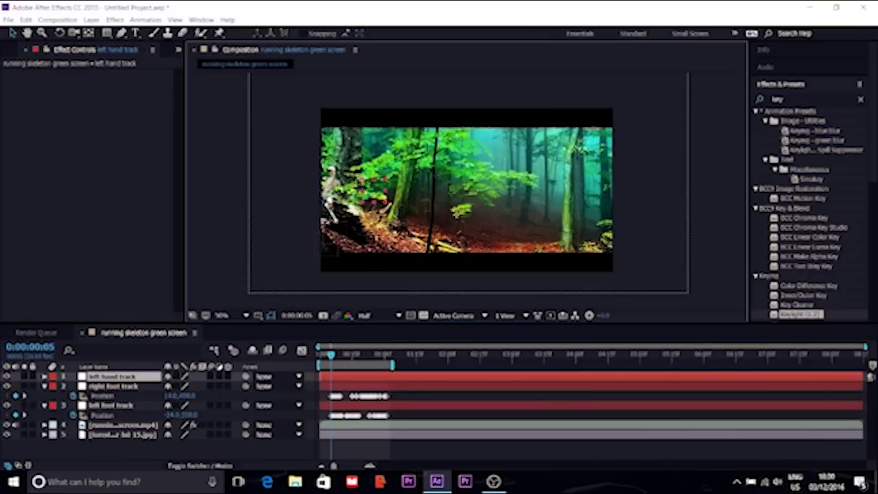
Reveal left hand track's Position and keyframe it over the first few frames.
key(Page_Down)
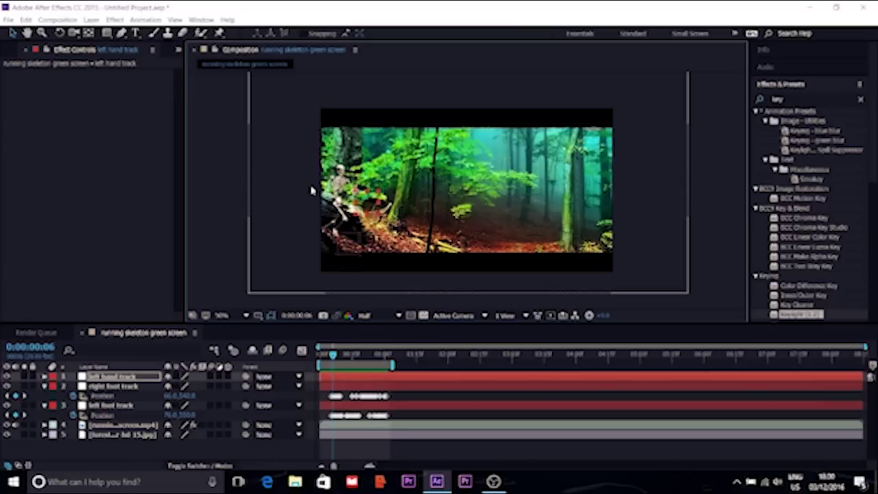
click(353, 199)
click(360, 195)
key(p)
click(336, 356)
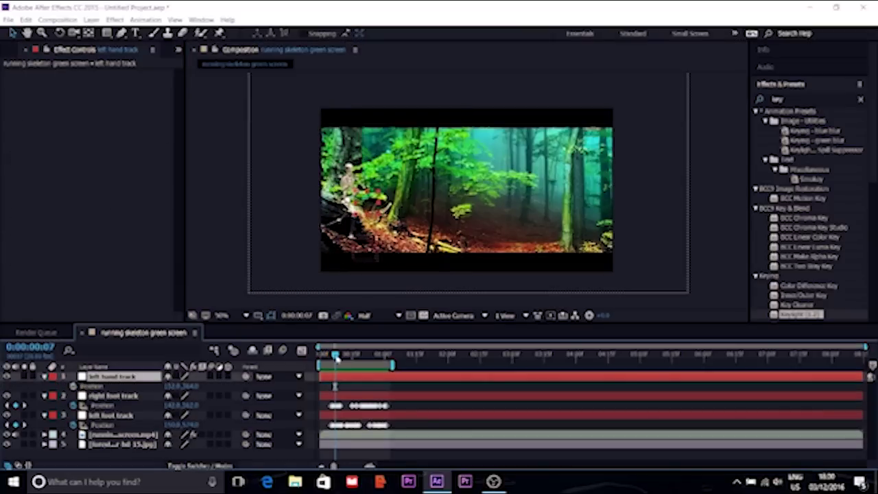
click(103, 387)
key(Page_Up)
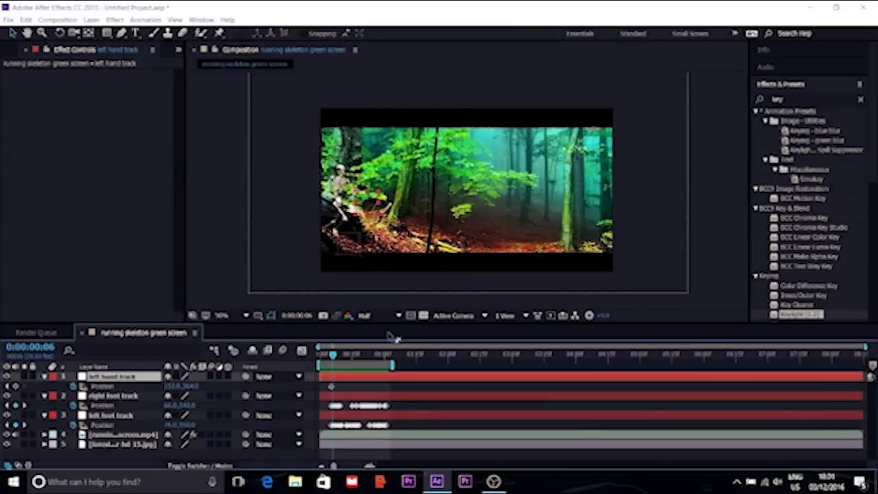
key(Page_Down)
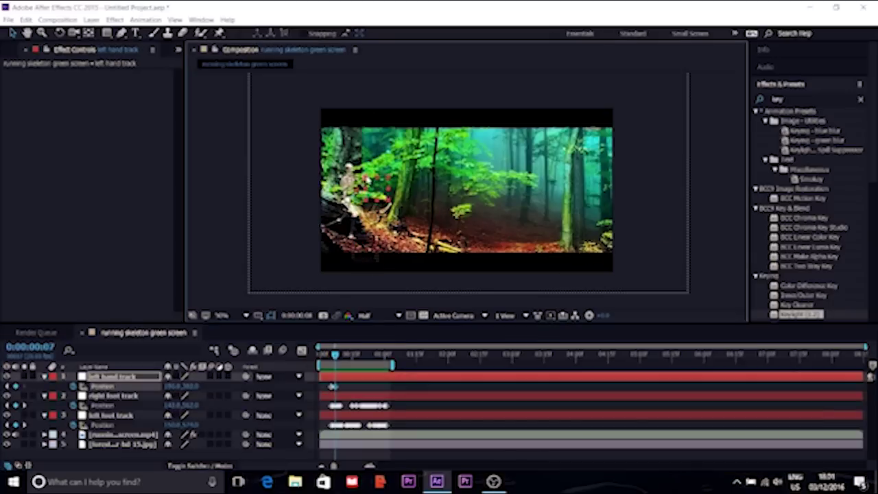
key(Page_Down)
key(Page_Down)
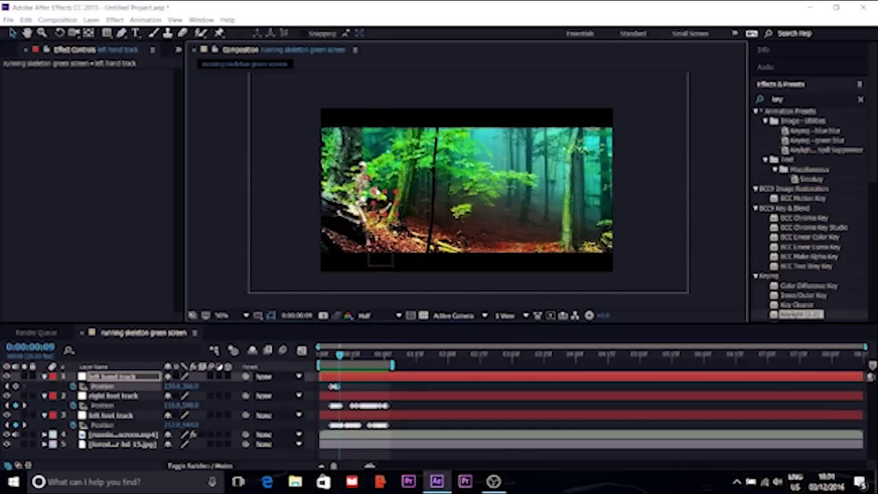
key(Page_Down)
key(Page_Down)
key(Page_Down)
key(Page_Down)
key(Page_Down)
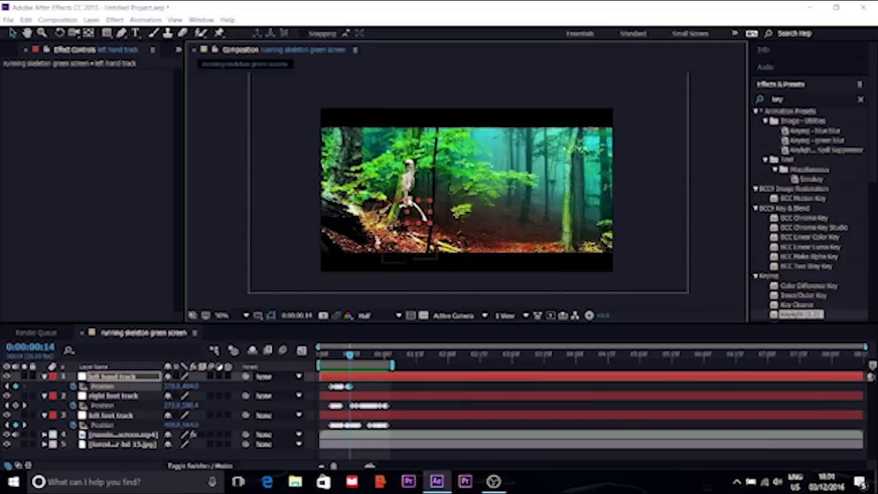
Keep stepping forward, ending with the left hand null beyond the frame's right edge.
key(Page_Down)
key(Page_Down)
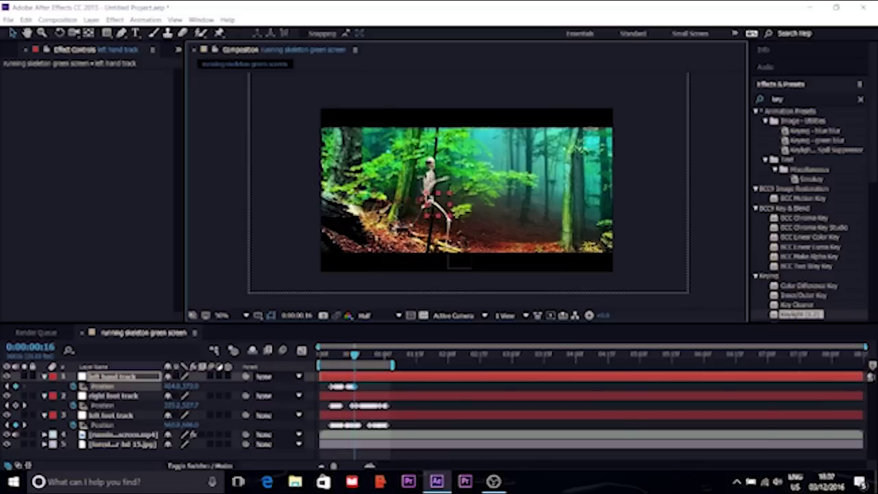
key(Page_Down)
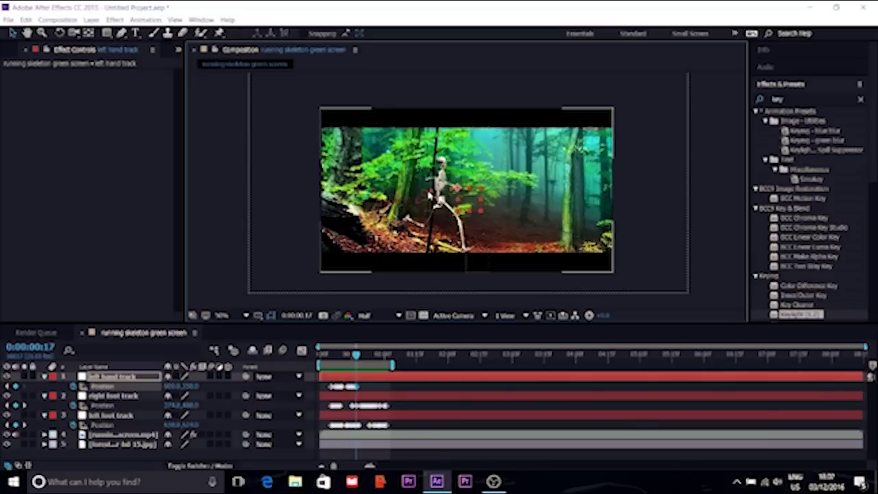
key(Page_Down)
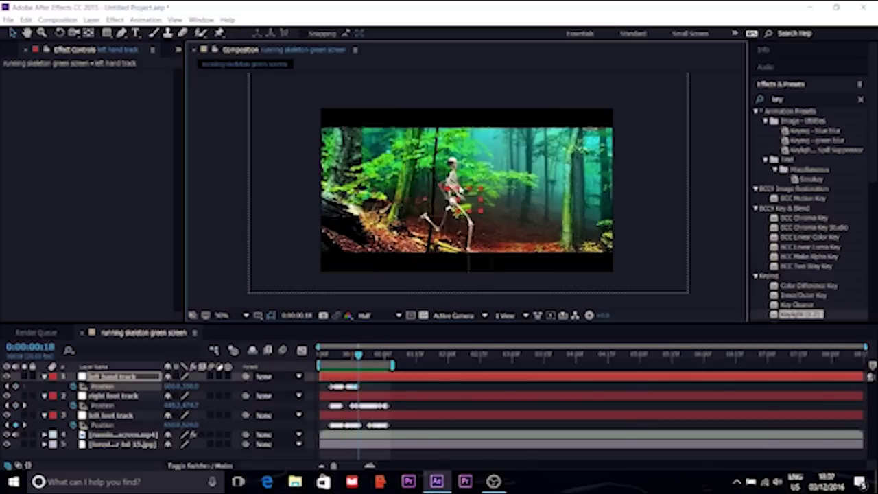
key(Page_Down)
key(Page_Down)
key(Page_Down)
key(Page_Down)
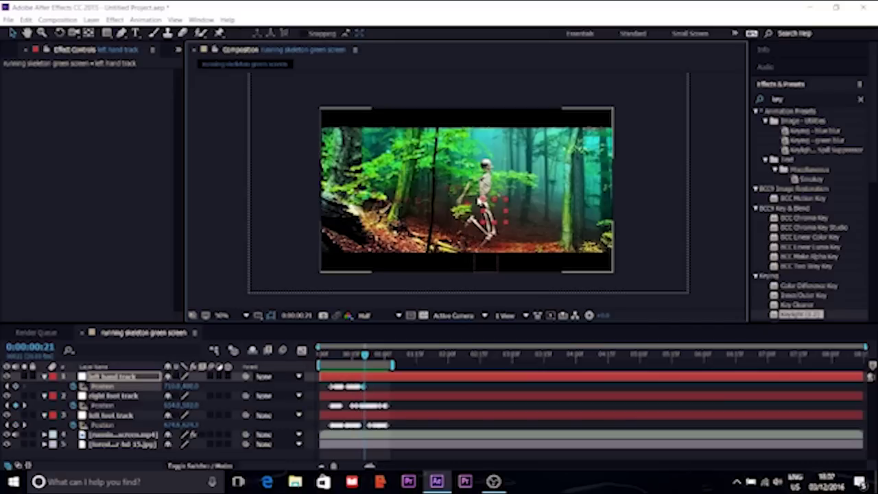
key(Page_Down)
key(Page_Down)
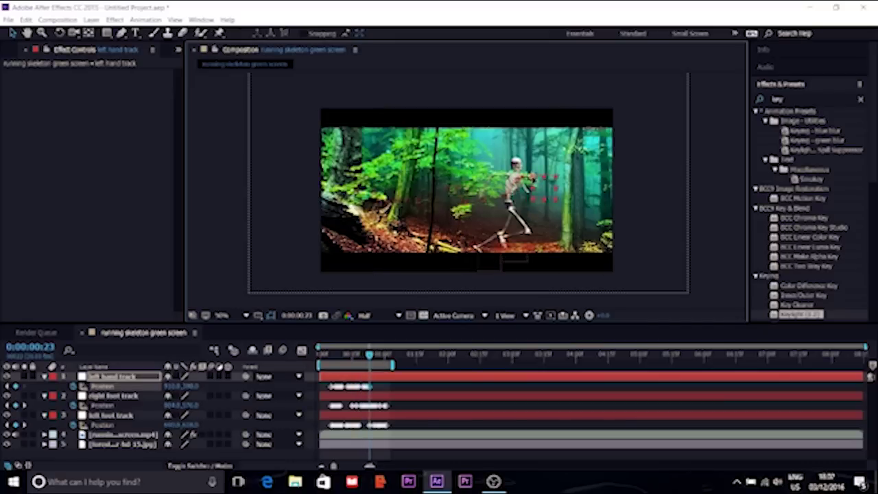
key(Page_Down)
key(Page_Down)
key(Page_Down)
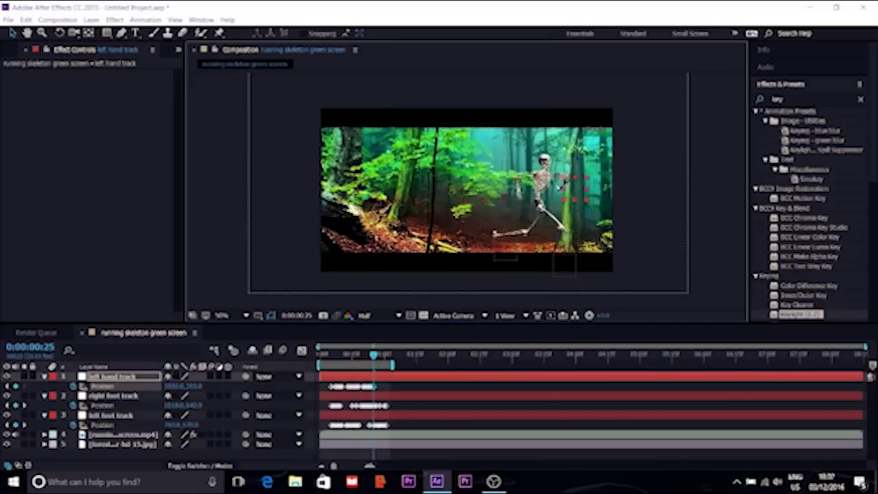
key(Page_Down)
key(Page_Down)
key(Page_Down)
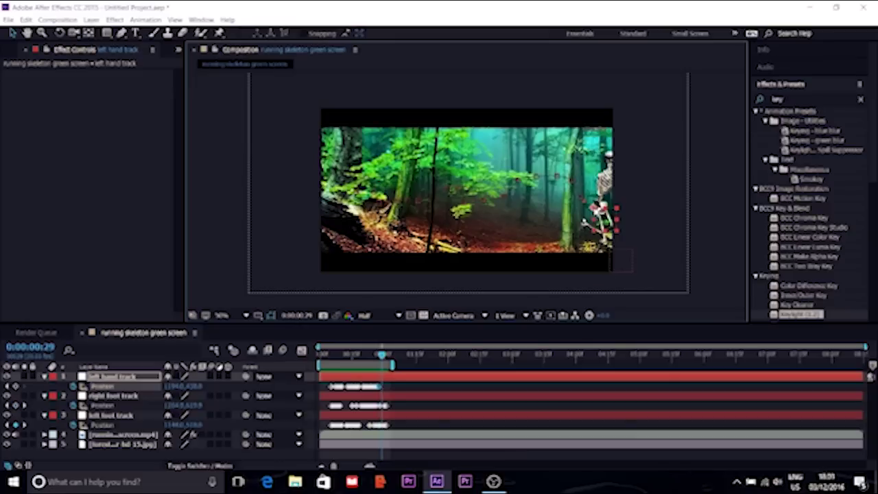
drag(640, 210, 643, 208)
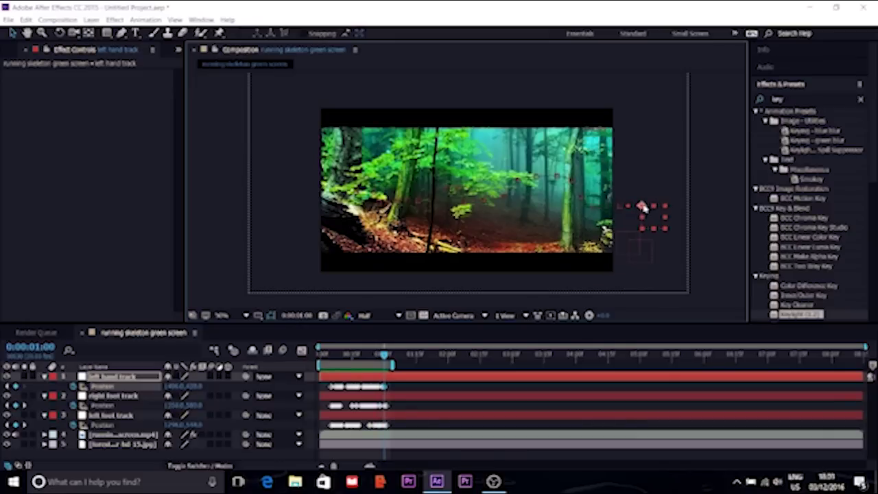
right_click(148, 456)
Add a fourth null named 'right hand track' and keyframe it following the skeleton's hand.
mouse_move(167, 359)
click(295, 416)
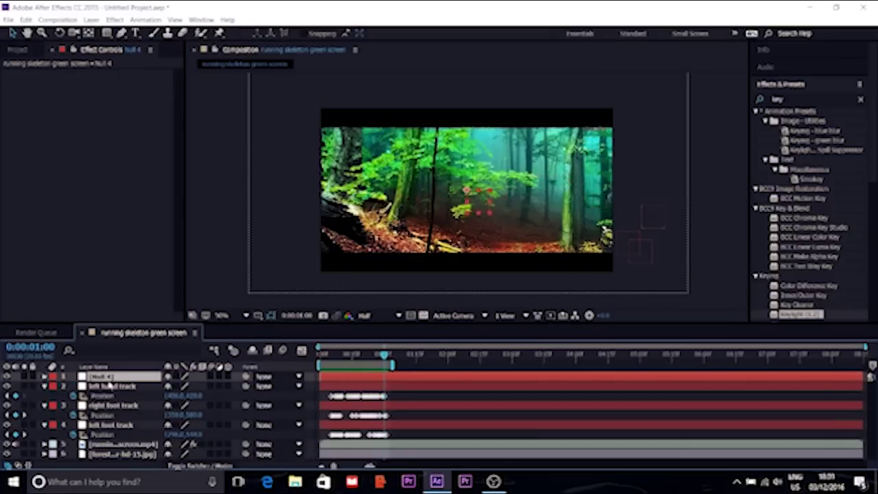
text(right hand tr)
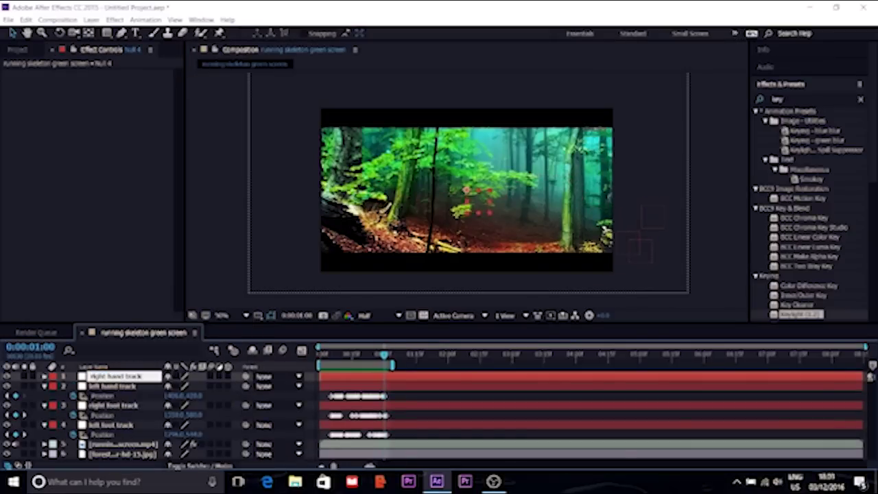
text(ack)
key(Return)
key(space)
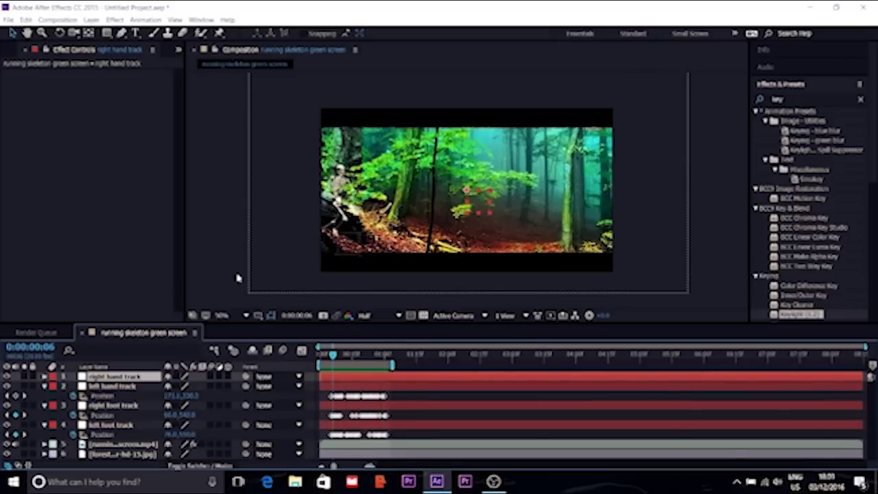
key(p)
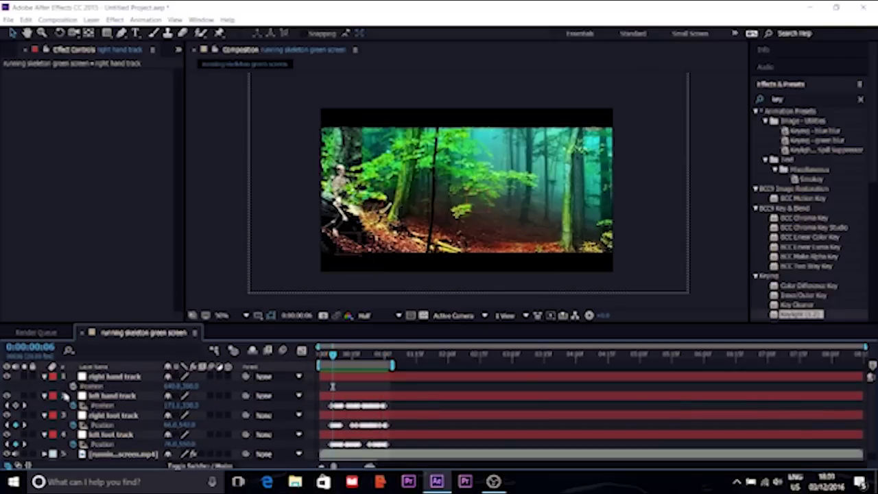
click(113, 377)
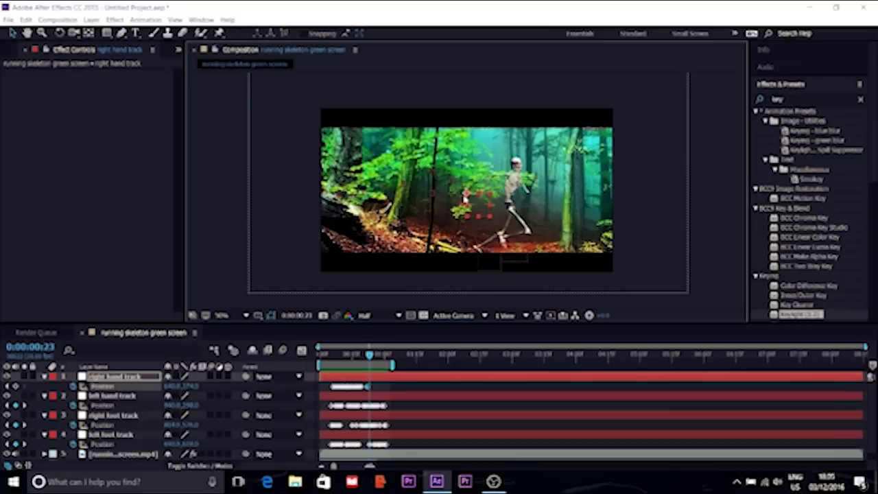
drag(502, 195, 657, 191)
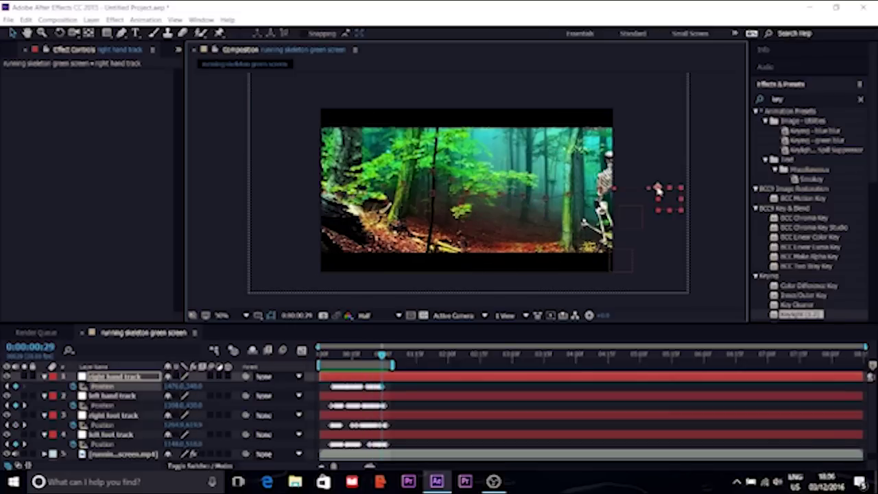
Preview the four track nulls, then collapse the right hand track properties.
key(space)
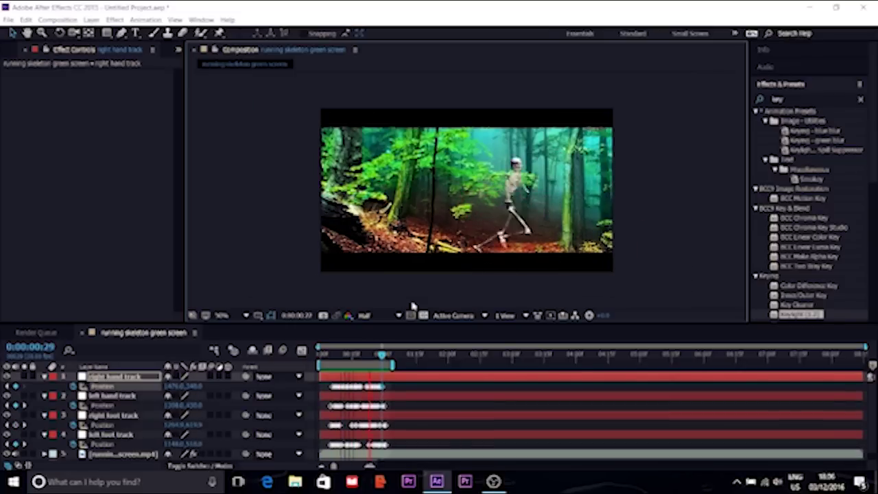
key(space)
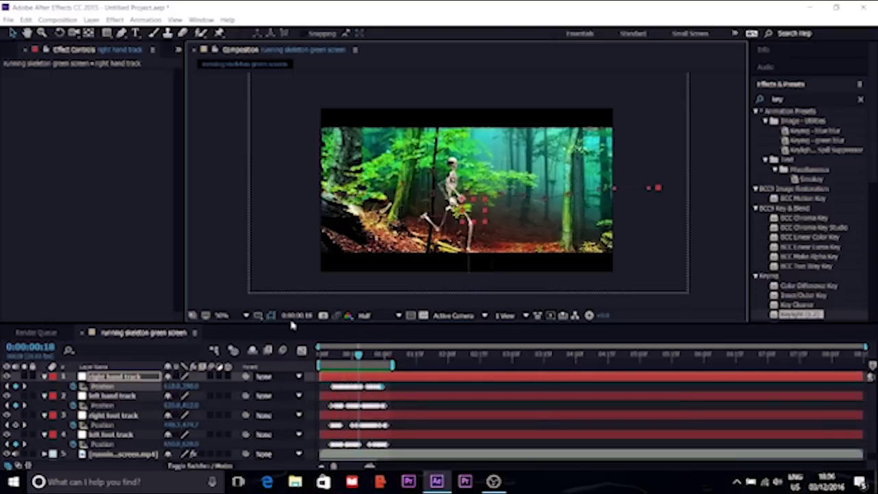
click(44, 378)
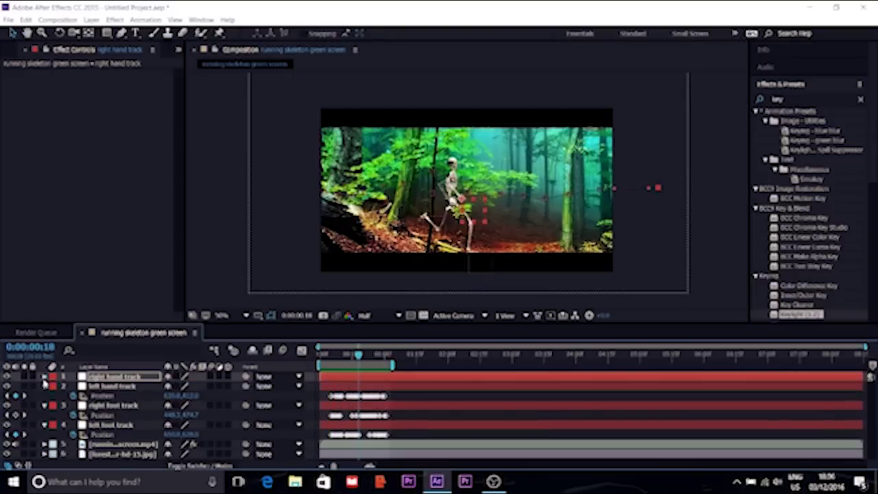
Collapse the left hand, right foot and left foot track properties.
click(45, 387)
click(45, 397)
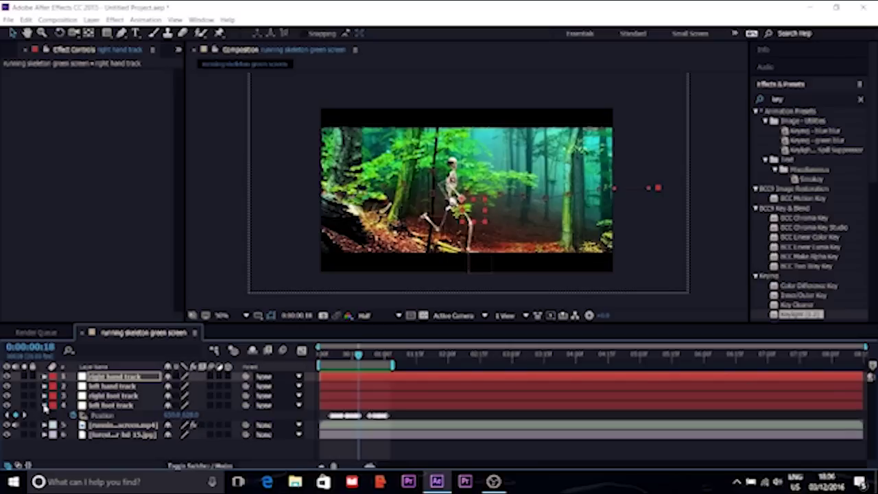
click(45, 406)
Create a black 1280×720 solid named 'left foot particular'.
right_click(83, 448)
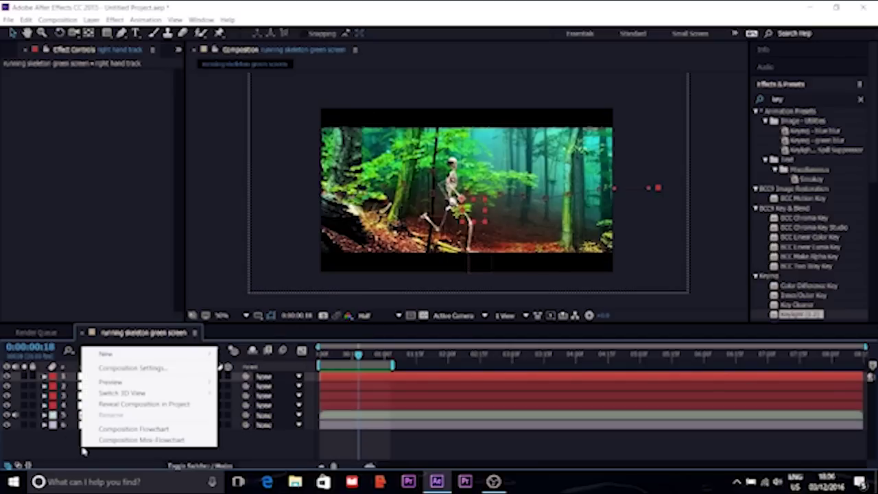
mouse_move(147, 358)
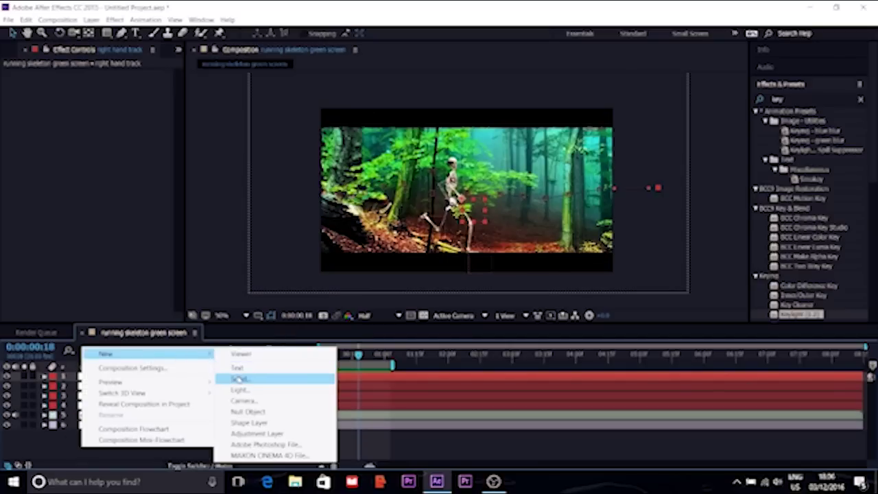
click(239, 379)
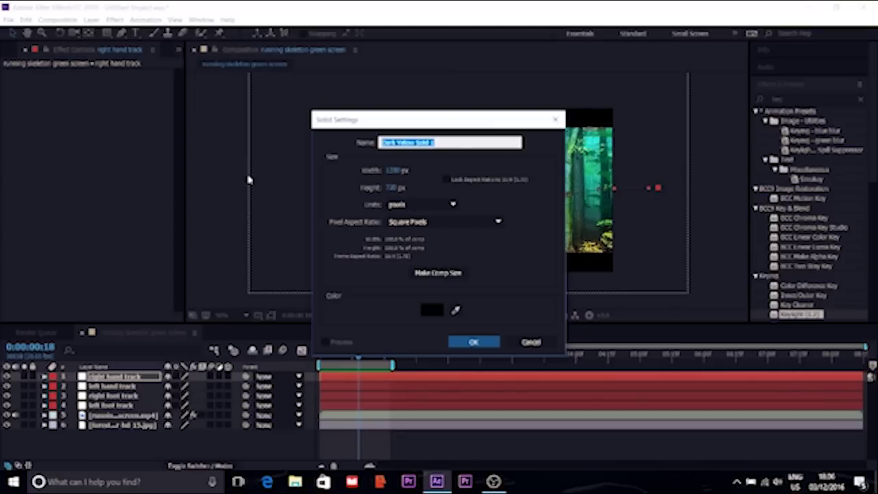
key(BackSpace)
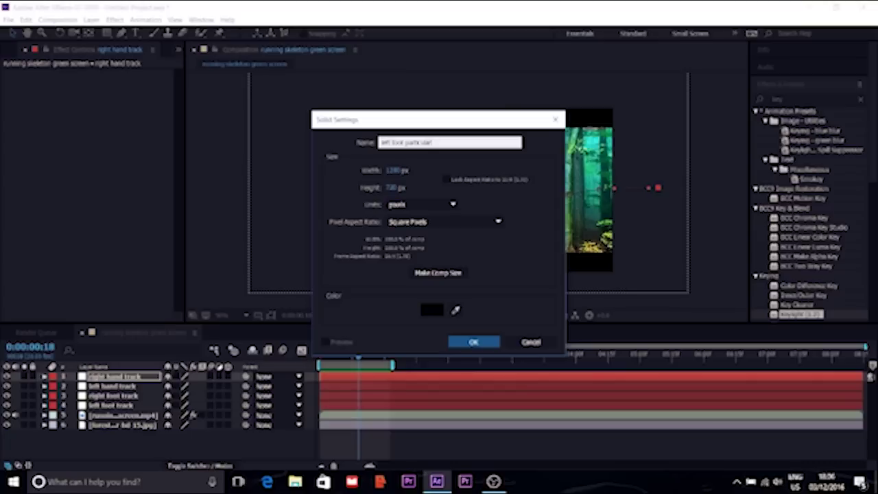
key(Return)
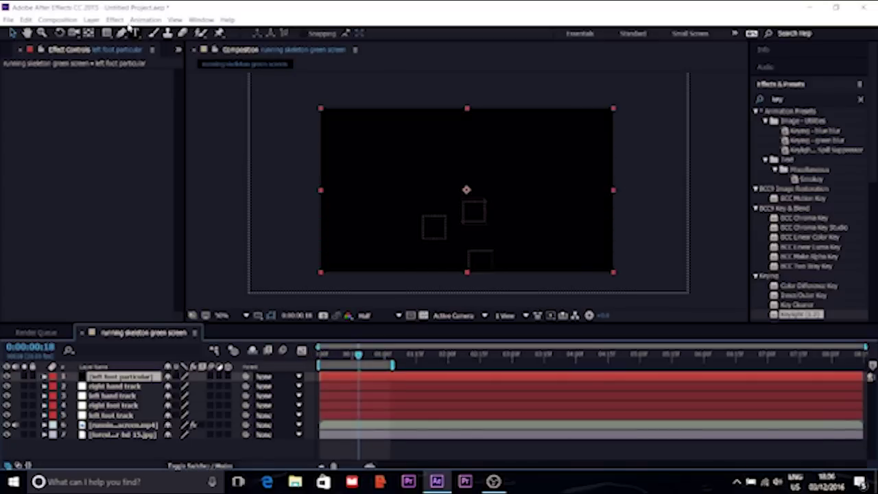
Apply Trapcode Particular from the Effect menu to the 'left foot particular' solid.
click(114, 19)
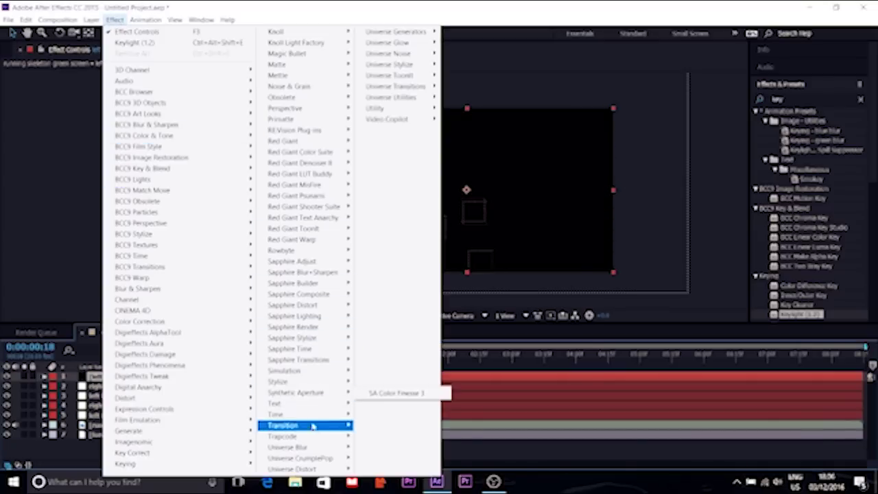
mouse_move(310, 442)
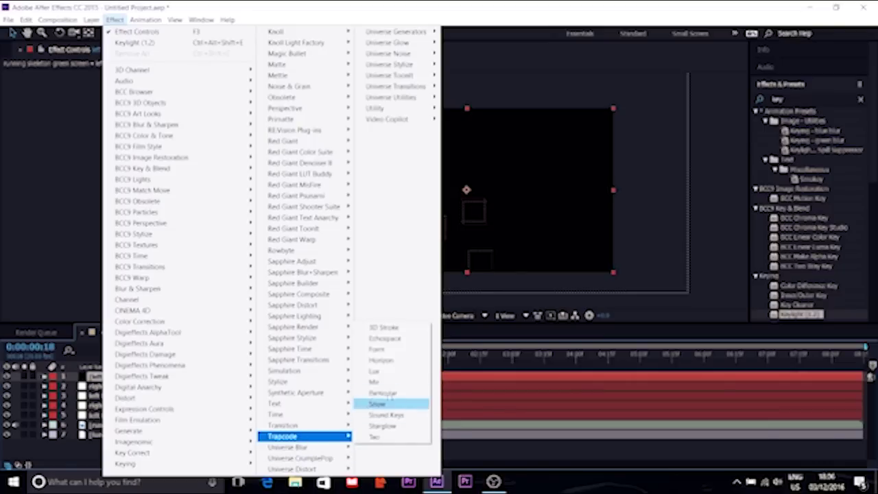
click(401, 397)
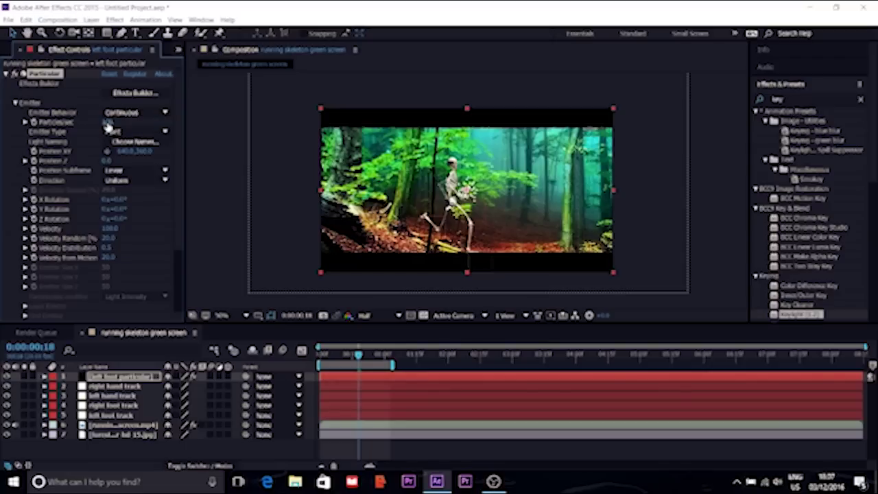
Set Particular to 150 particles/sec with a Sphere emitter emitting Directionally.
click(109, 123)
text(100)
text(50)
key(Return)
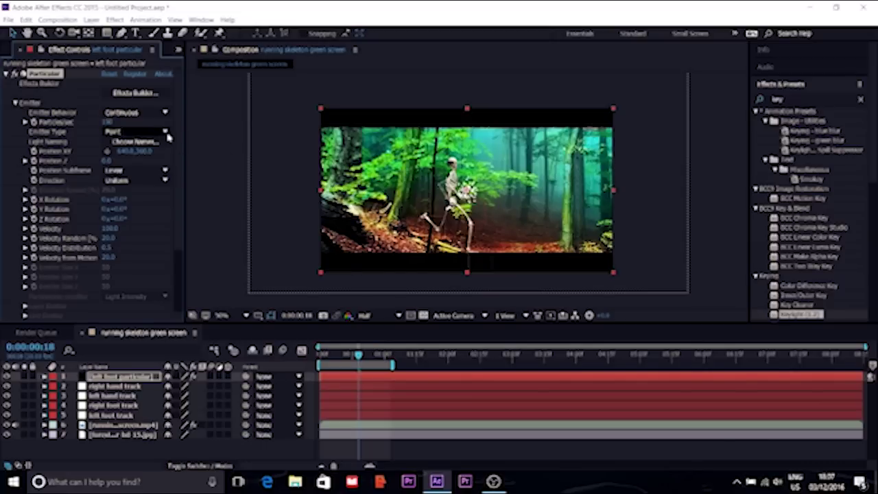
click(165, 132)
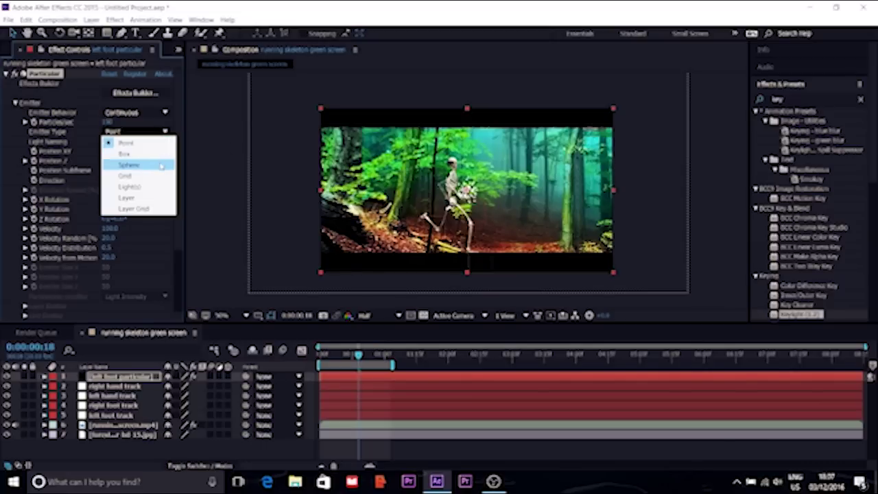
click(162, 166)
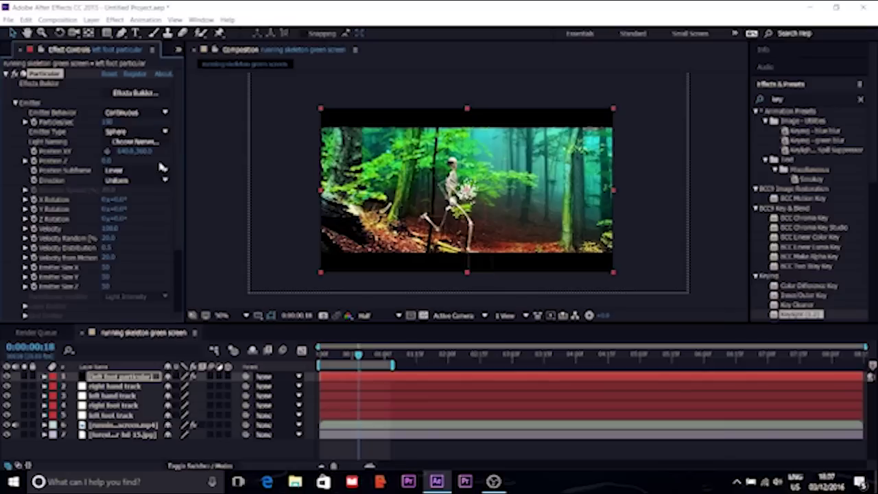
click(118, 182)
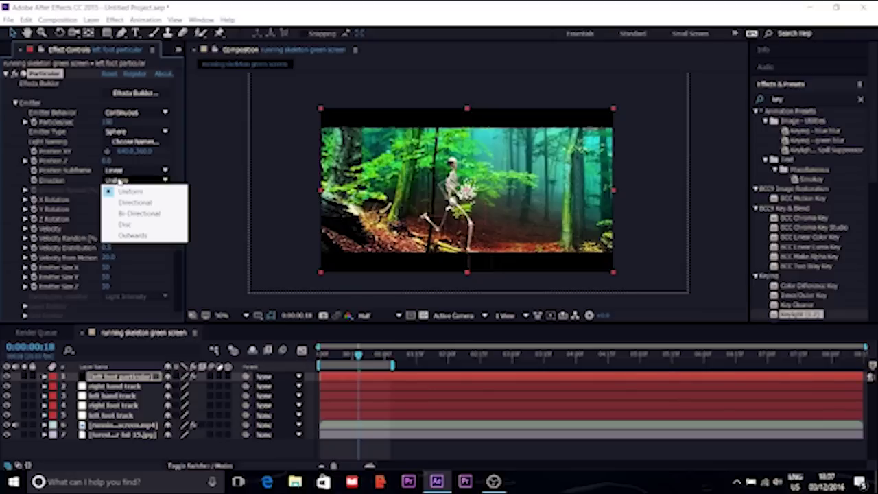
click(124, 201)
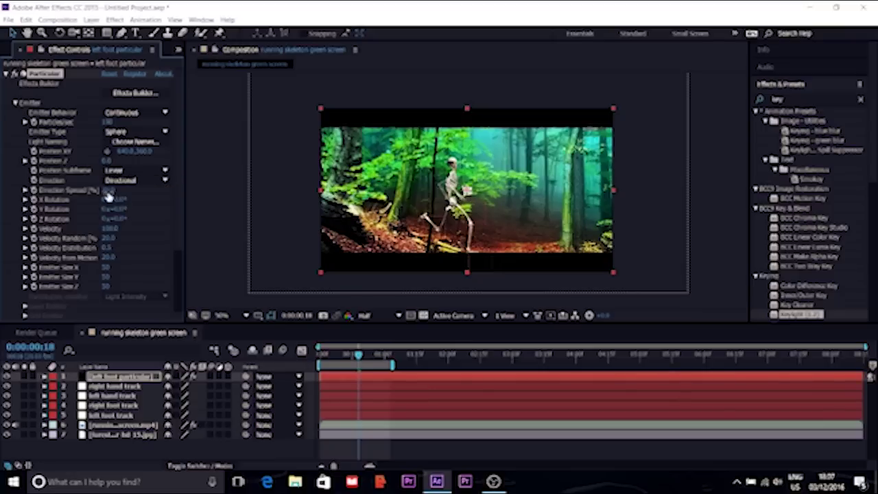
Set Direction Spread 20, Velocity 230 and Velocity Distribution 0.
click(108, 190)
click(143, 210)
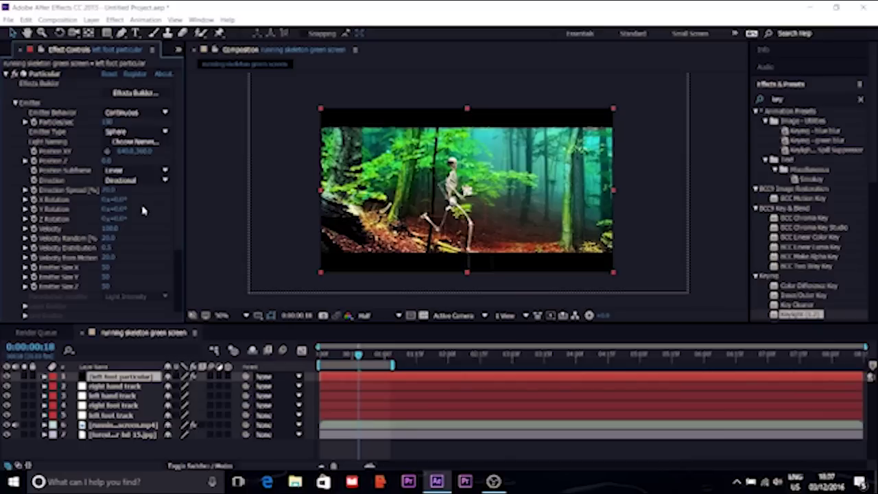
click(111, 228)
text(250)
key(Return)
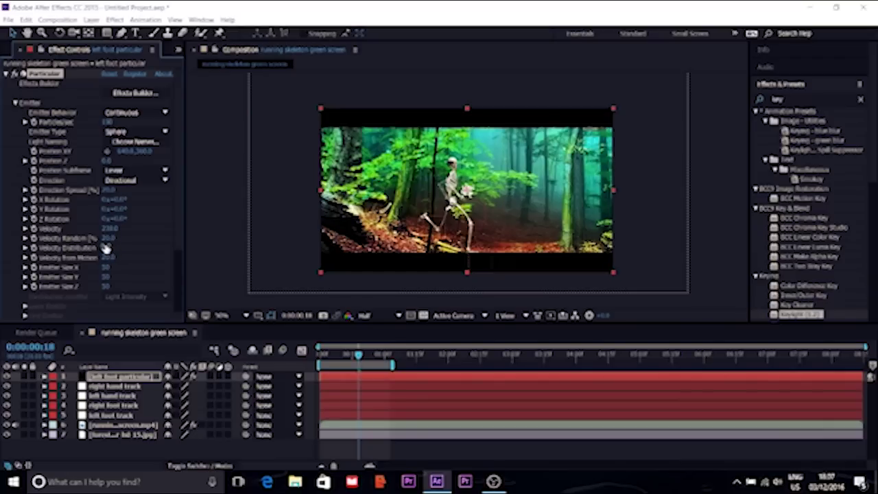
click(107, 248)
text(0)
key(Return)
scroll(185, 264, down, 2)
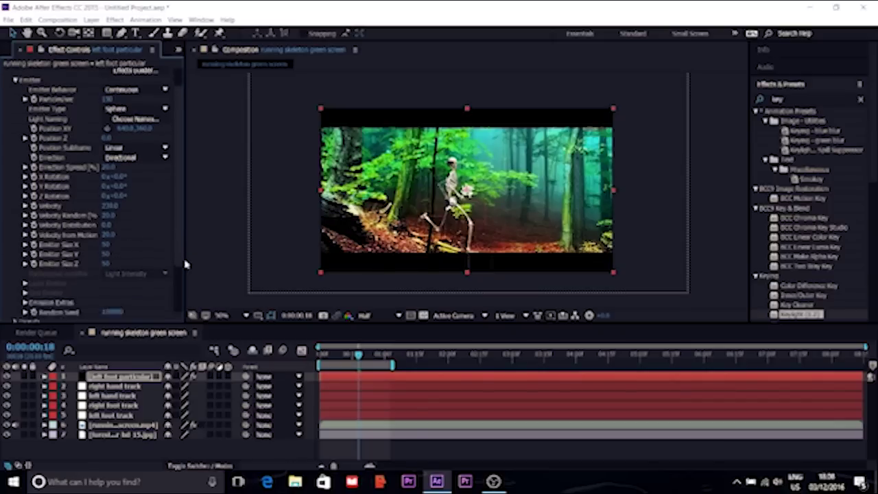
Expand Particular's Particle group (Life 3.0, Sphere type), then make the track layers 3D.
scroll(185, 264, down, 2)
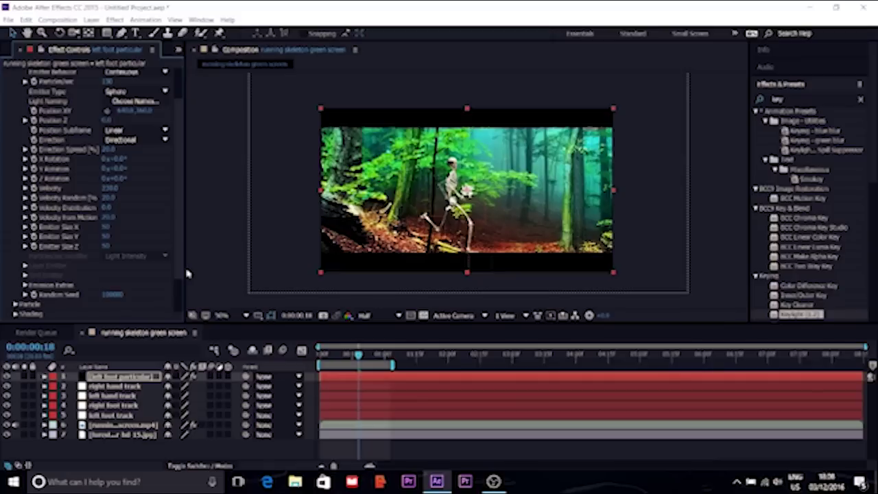
scroll(187, 273, down, 2)
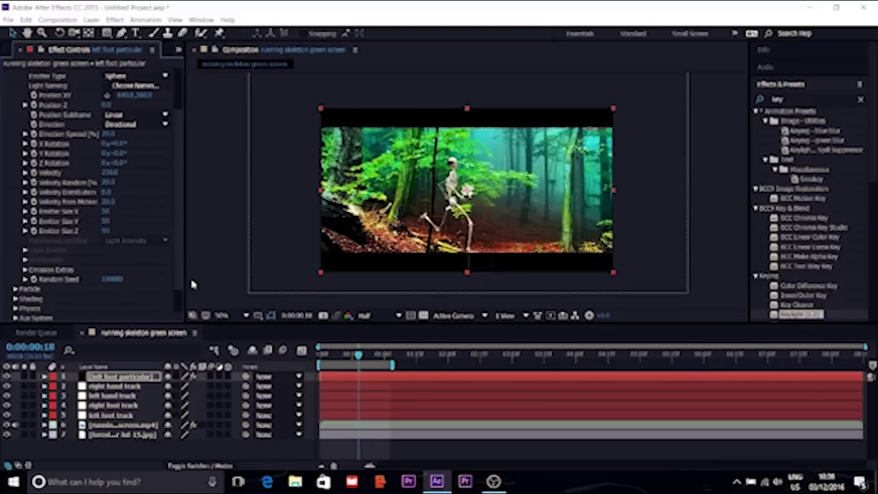
scroll(192, 289, down, 1)
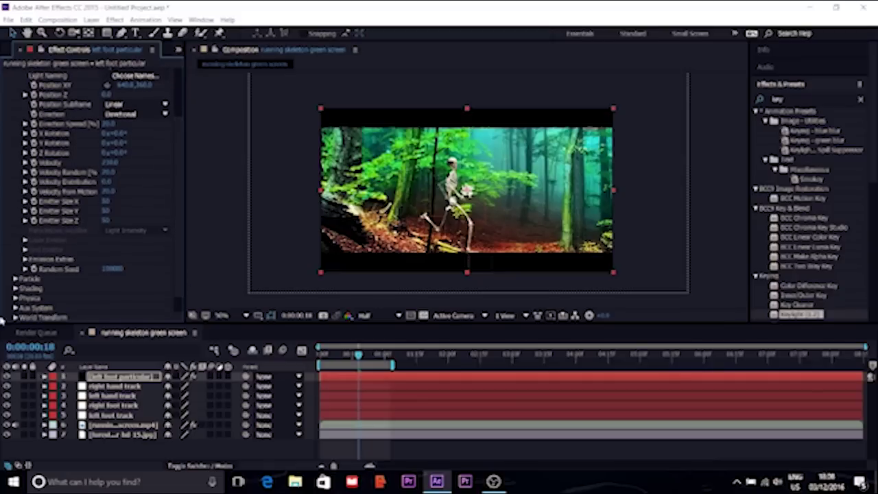
click(15, 279)
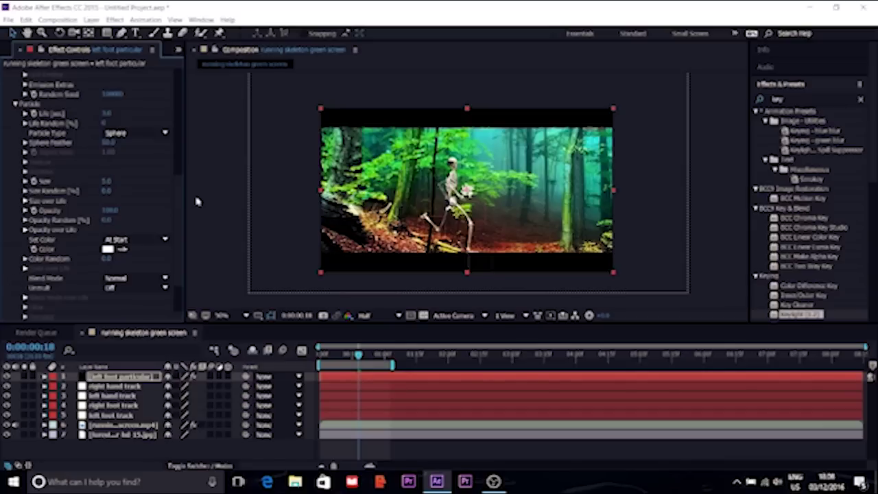
scroll(178, 206, up, 5)
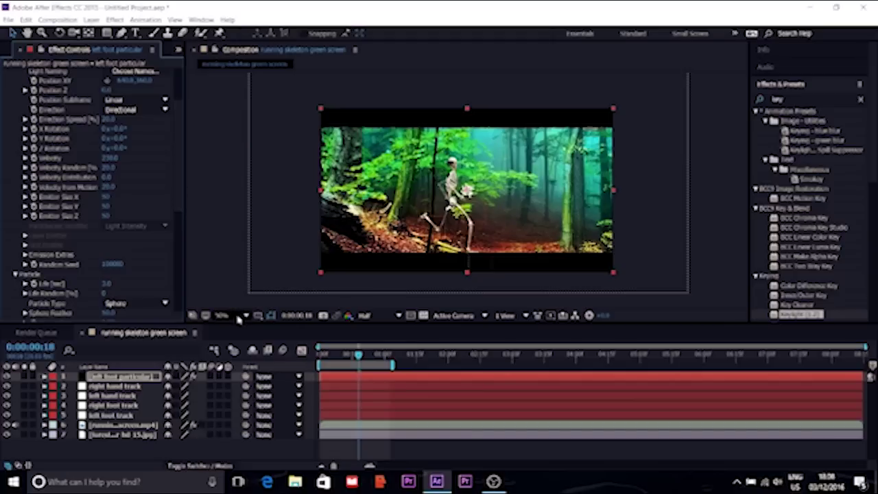
drag(228, 387, 228, 416)
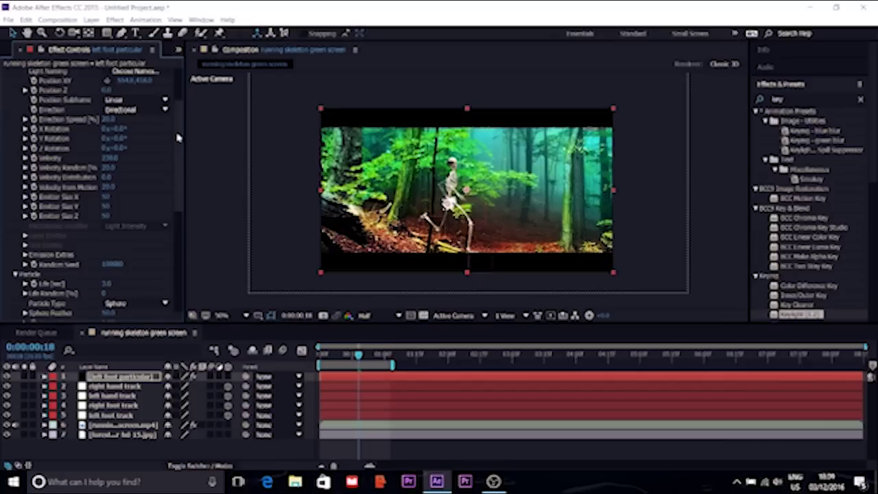
Switch on the 3D Layer switch for the hand and foot track layers.
mouse_move(177, 138)
mouse_down()
mouse_move(180, 104)
mouse_move(184, 140)
mouse_up()
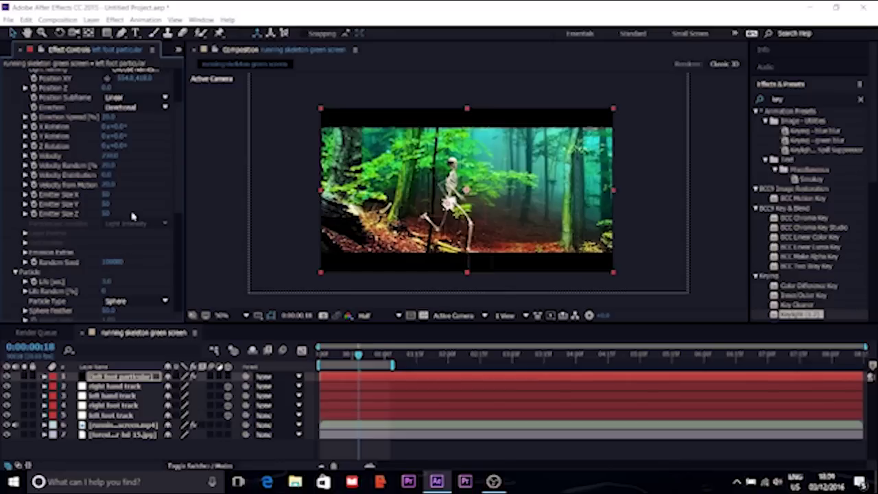
drag(177, 204, 180, 141)
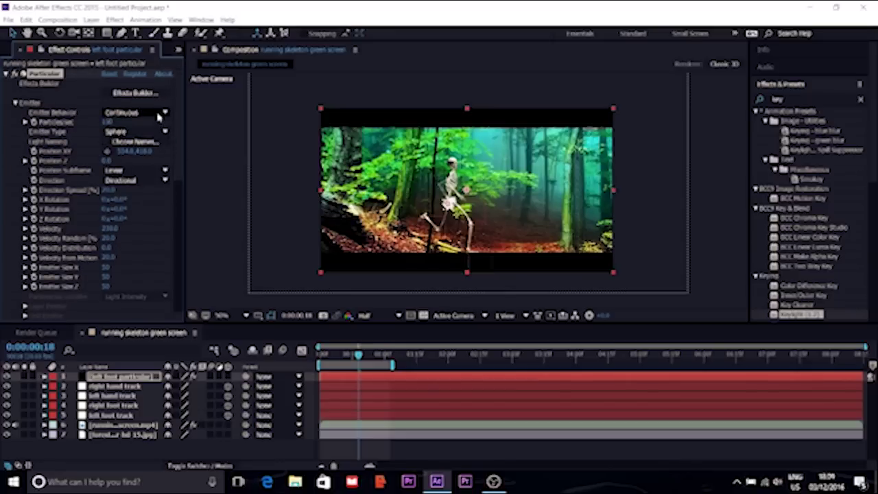
Set the Particular Emitter Behavior to Continuous after briefly trying Explode.
click(159, 113)
click(157, 136)
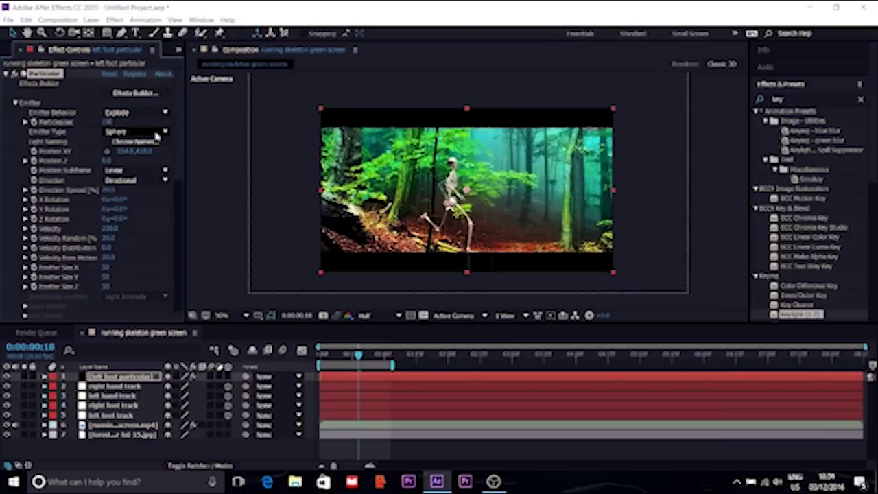
click(156, 114)
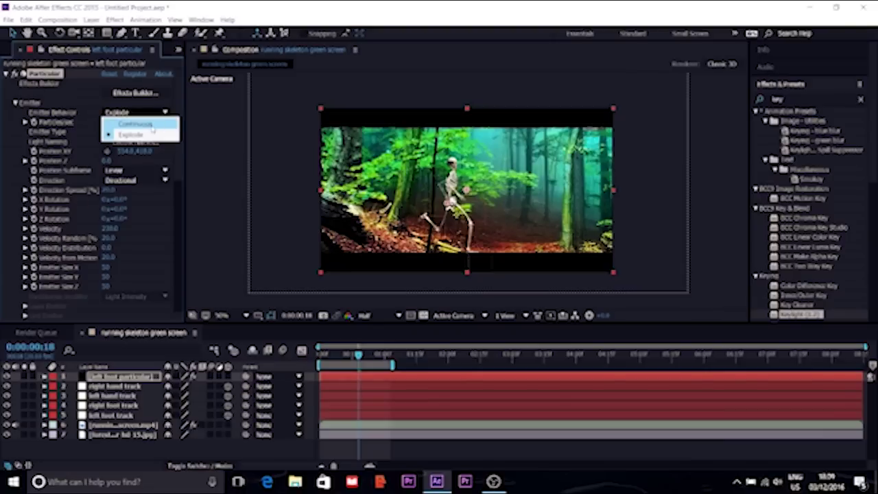
click(152, 127)
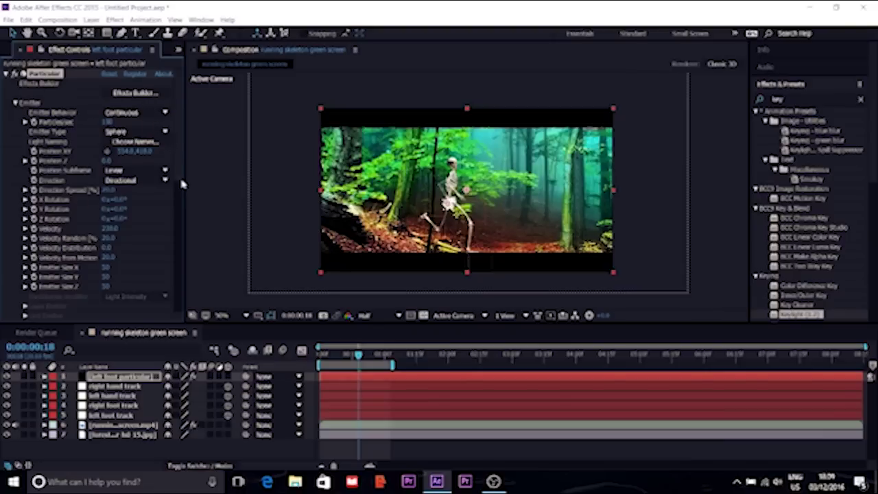
Set the emitter's Y Rotation to -90°.
scroll(176, 178, down, 8)
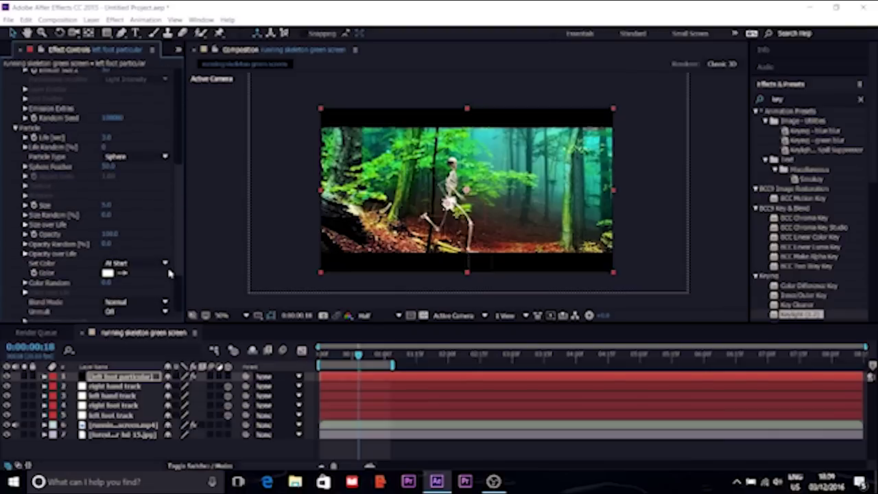
scroll(171, 274, down, 1)
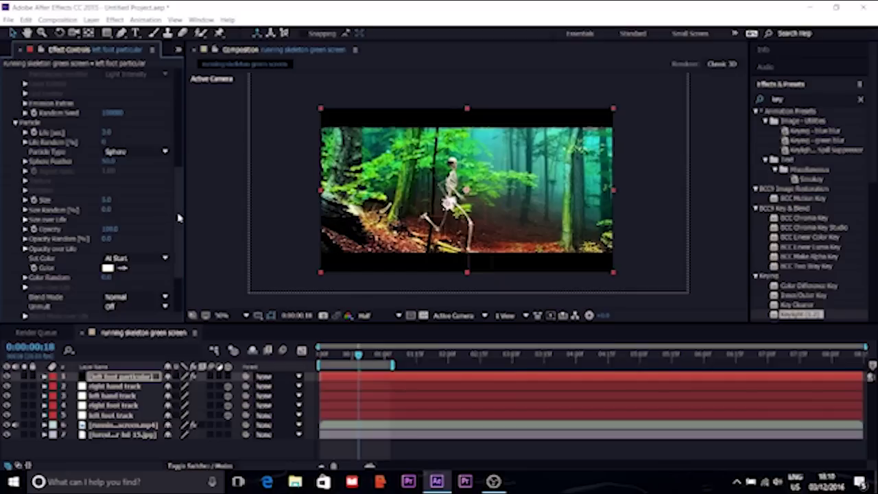
drag(180, 220, 182, 147)
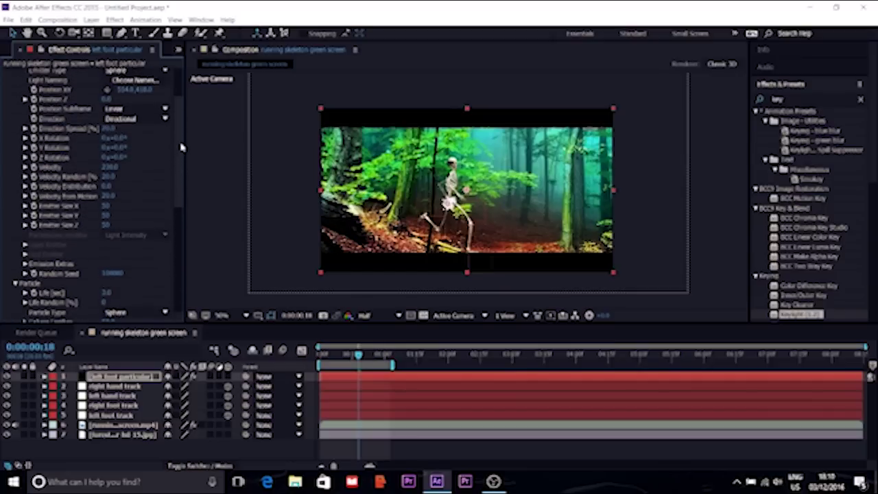
click(118, 147)
text(-90)
key(Return)
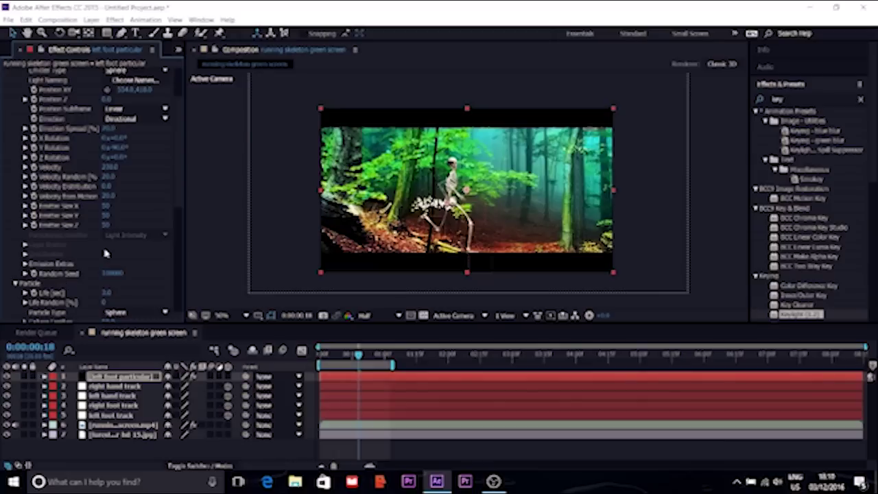
drag(181, 203, 184, 263)
Set particle Life, use Glow Sphere (No DOF) type, Sphere Feather 100 and Size 6.
click(110, 156)
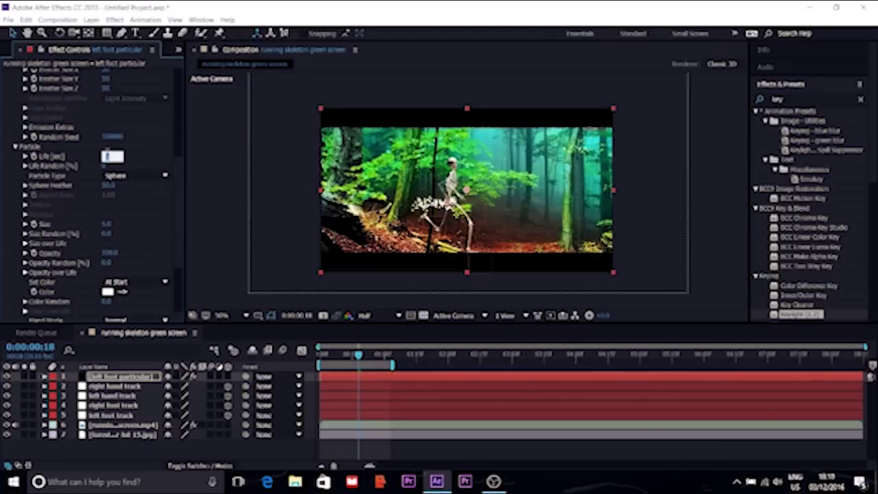
text(1)
key(Return)
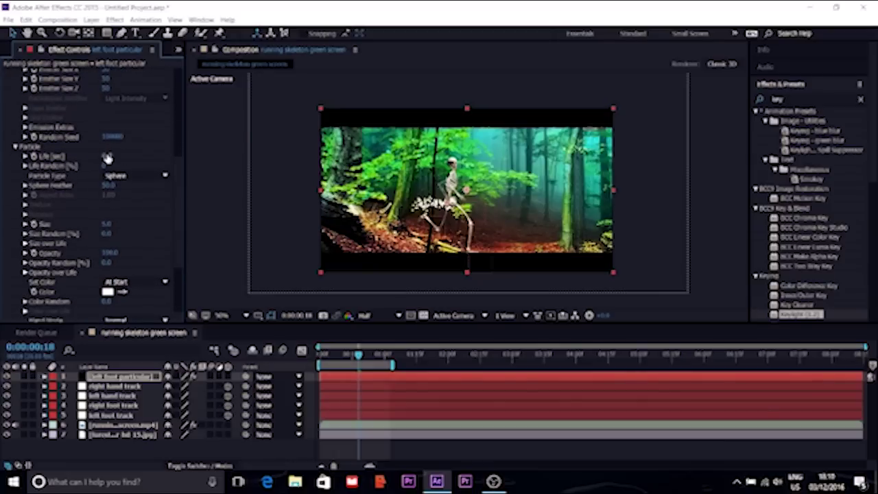
click(110, 176)
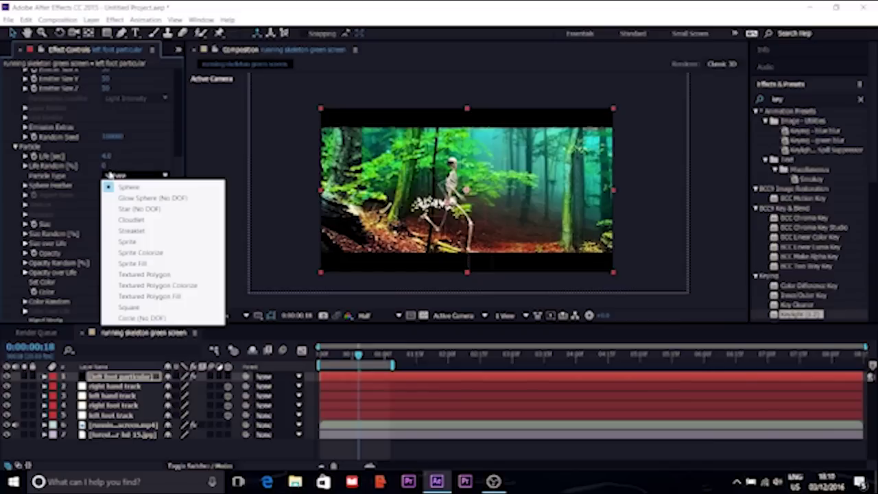
click(120, 198)
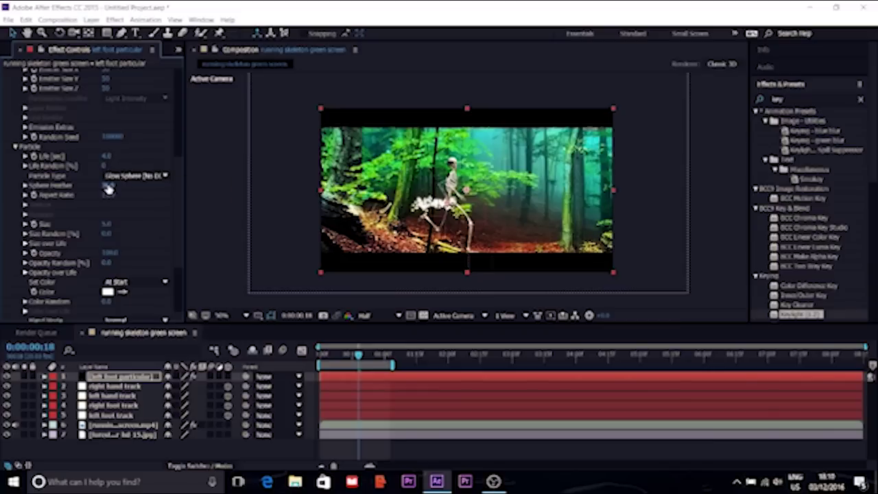
drag(108, 185, 140, 186)
click(108, 223)
text(6)
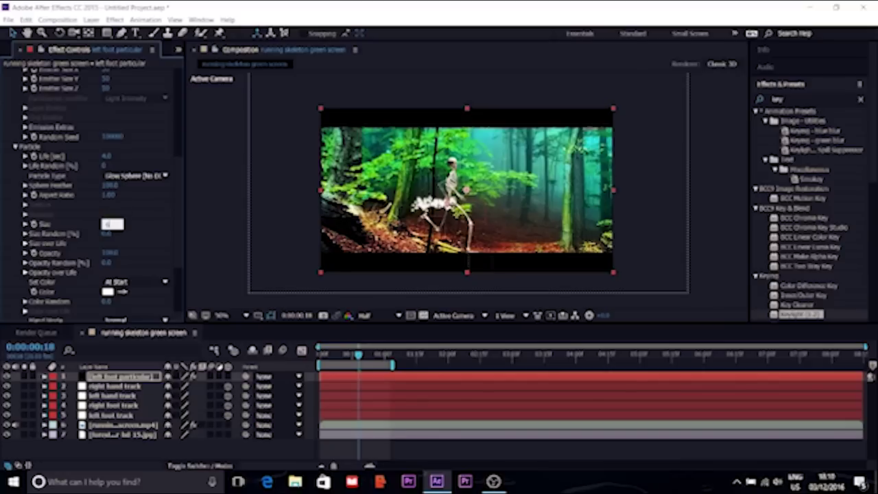
key(Return)
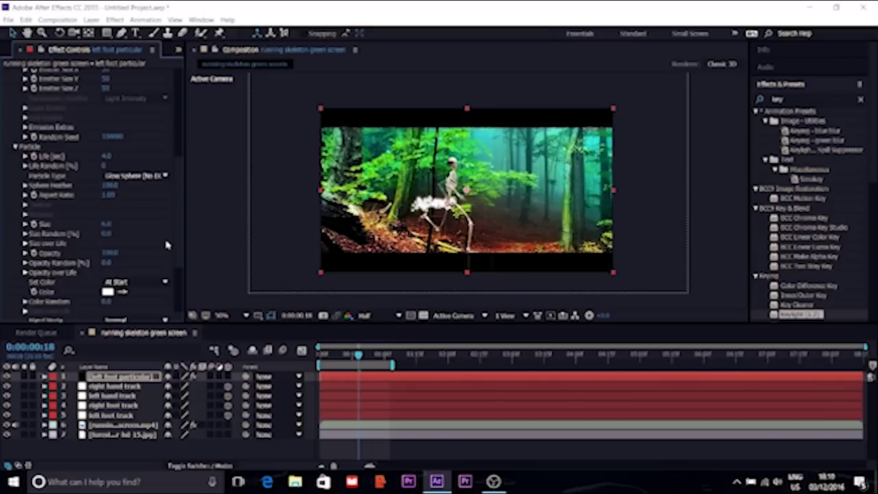
scroll(179, 248, down, 3)
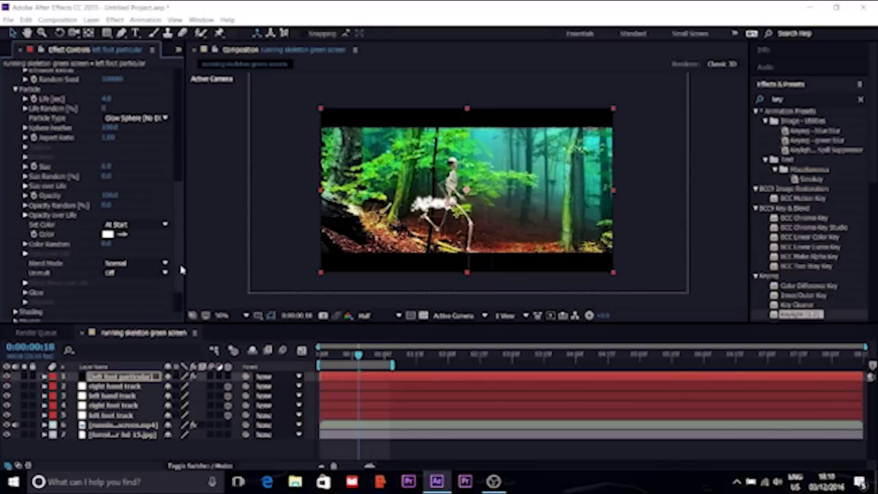
Try Set Color Over Life, then revert particle colour to At Start.
click(120, 225)
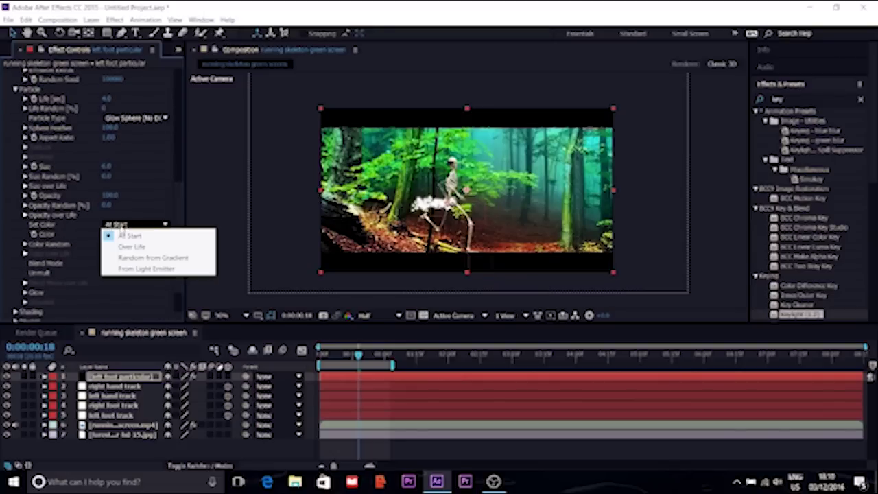
click(127, 247)
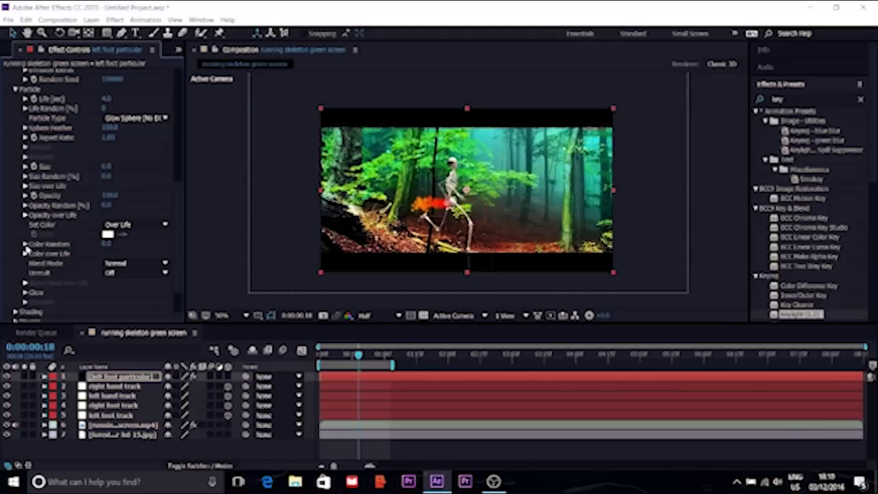
click(118, 225)
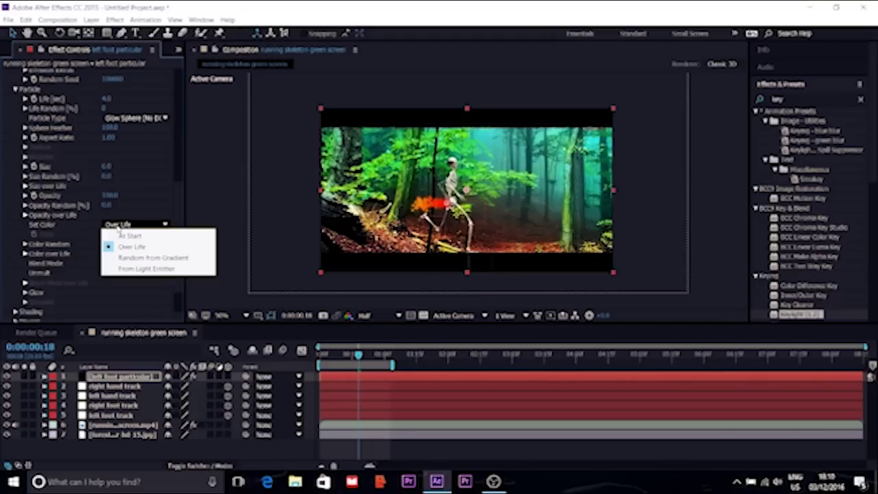
click(121, 237)
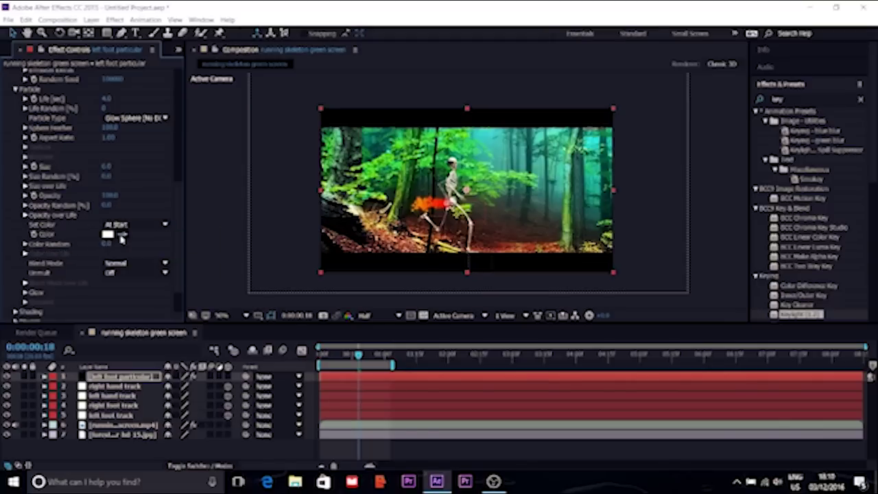
Draw a falling Opacity over Life curve and randomize it twice.
click(25, 216)
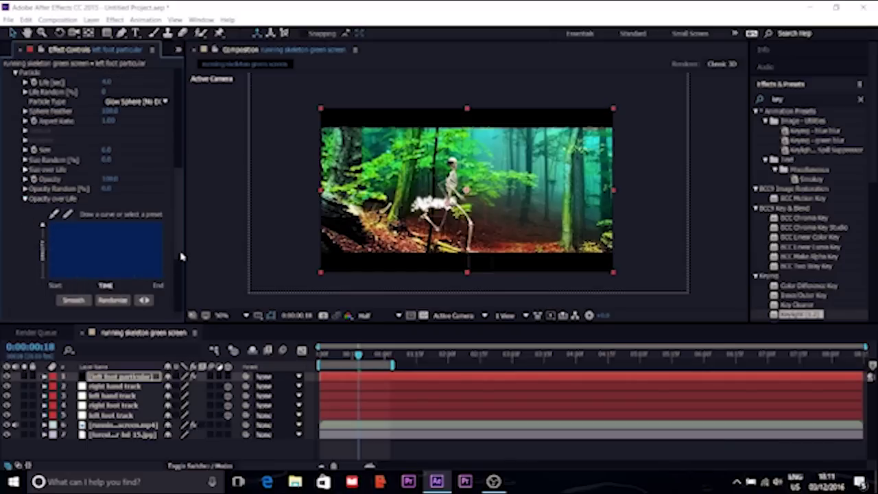
mouse_move(183, 256)
mouse_down()
mouse_move(234, 254)
mouse_move(189, 261)
mouse_up()
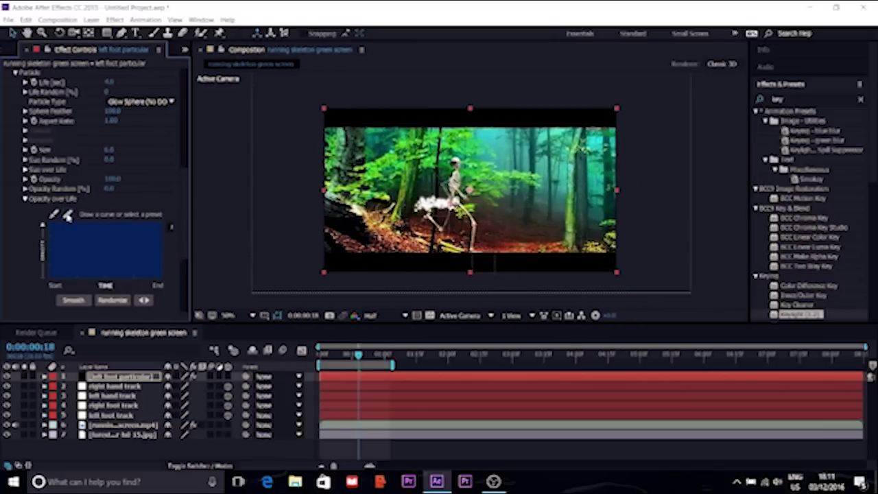
mouse_move(45, 224)
mouse_down()
mouse_move(134, 232)
mouse_move(189, 272)
mouse_up()
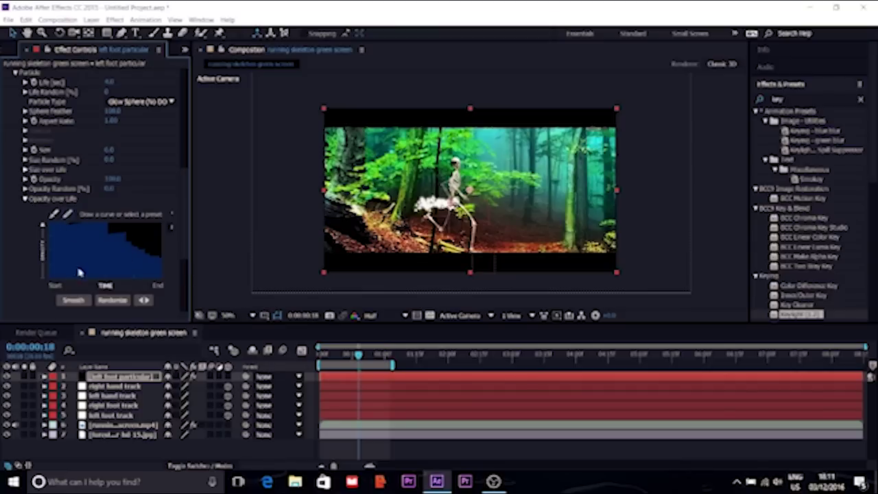
click(127, 300)
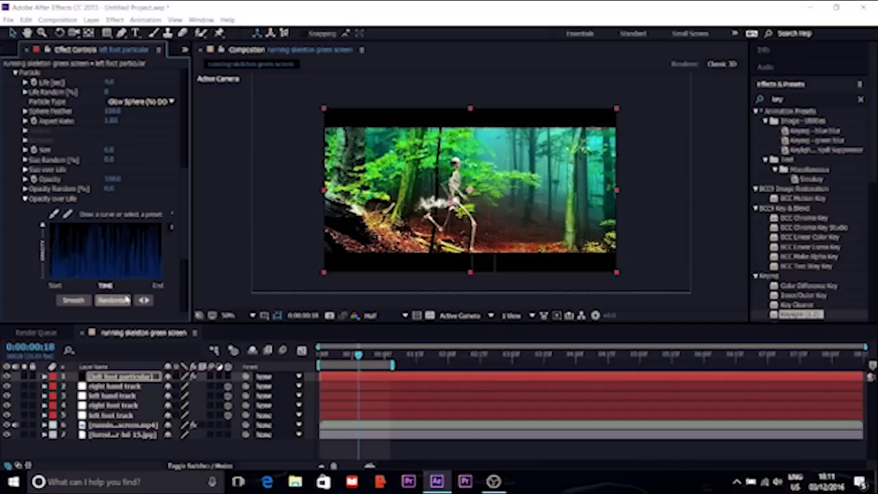
click(126, 300)
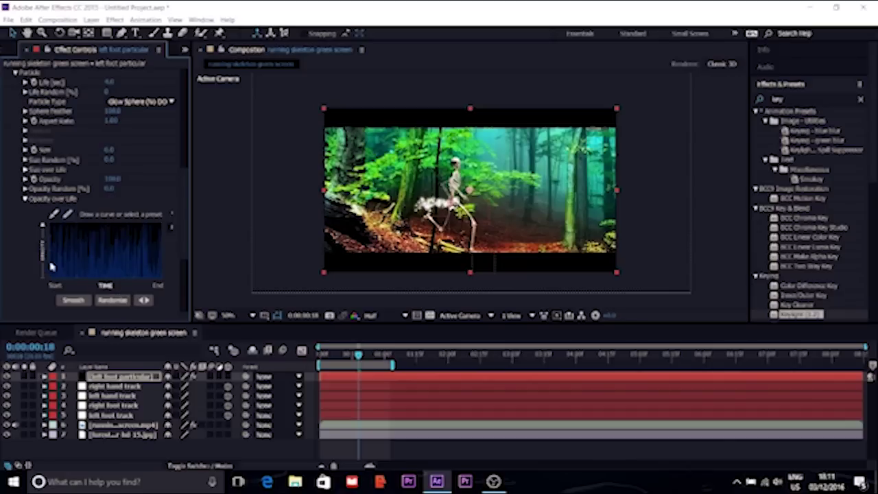
click(19, 73)
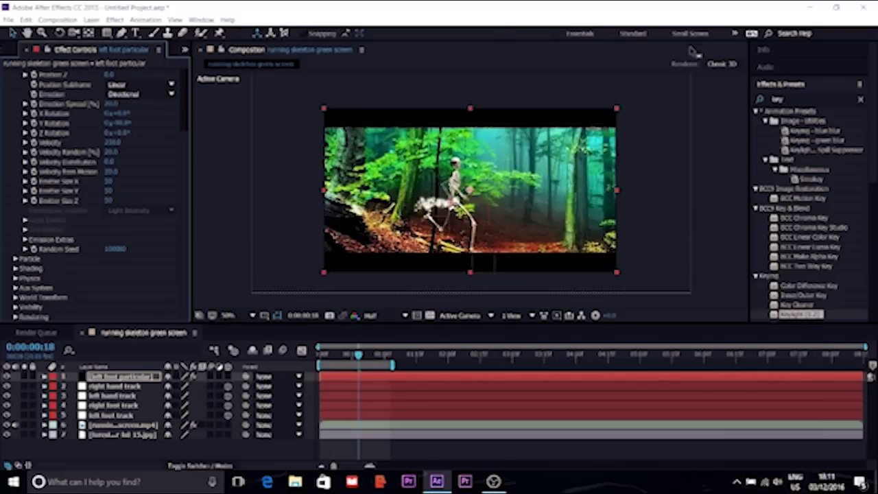
Add CC Vector Blur to 'left foot particular', Perpendicular type, Amount 30.
click(778, 99)
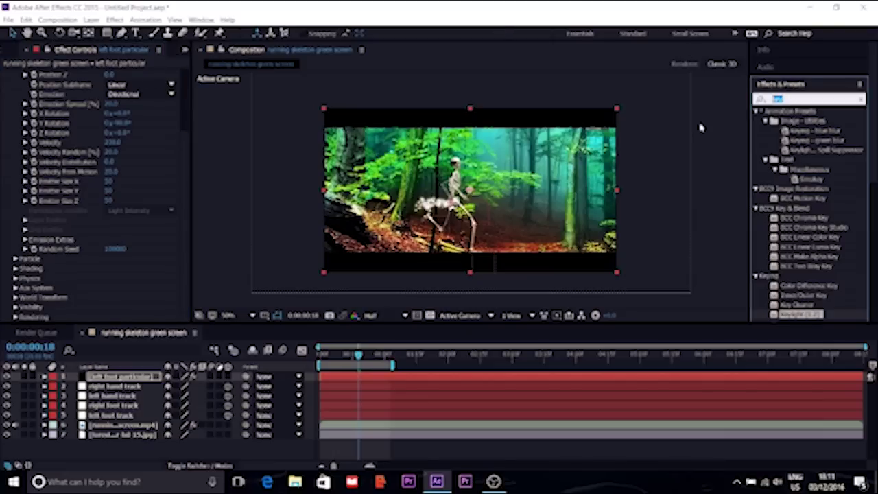
text(vect)
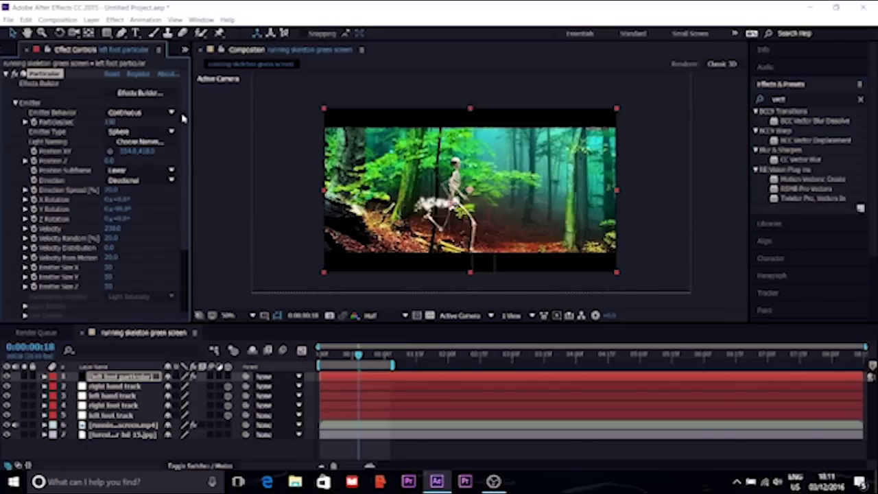
scroll(184, 120, up, 5)
click(7, 74)
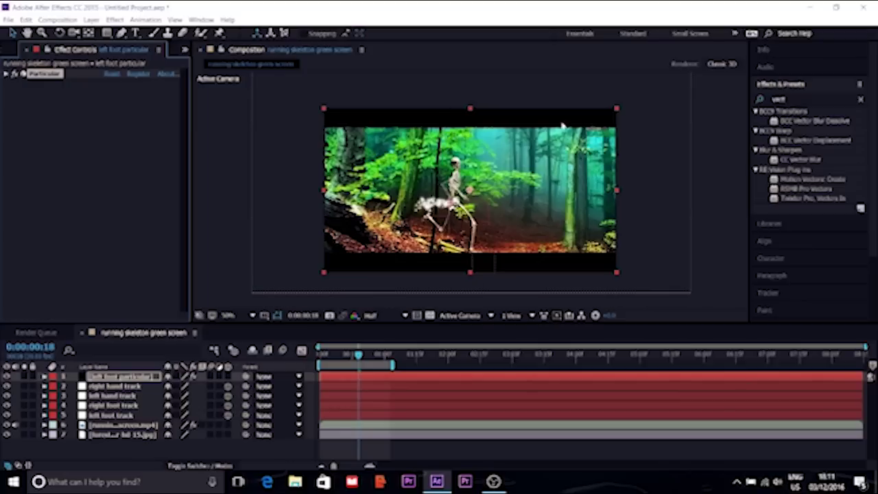
drag(796, 160, 104, 230)
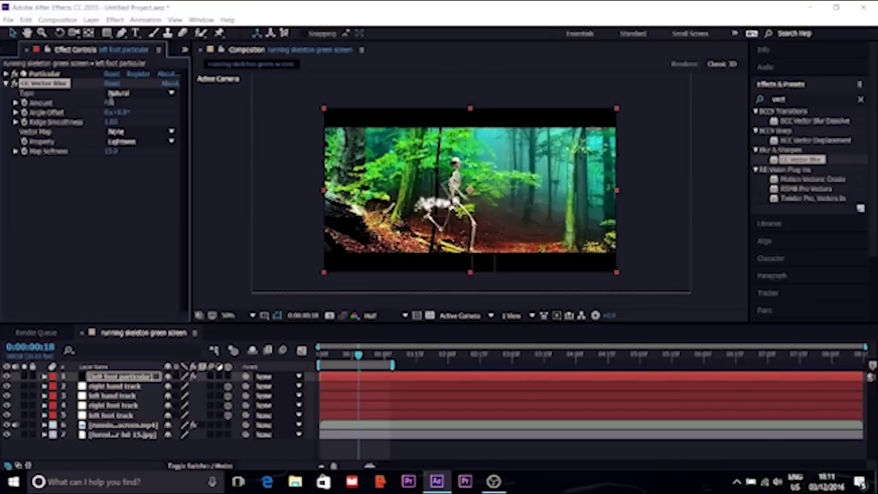
click(112, 104)
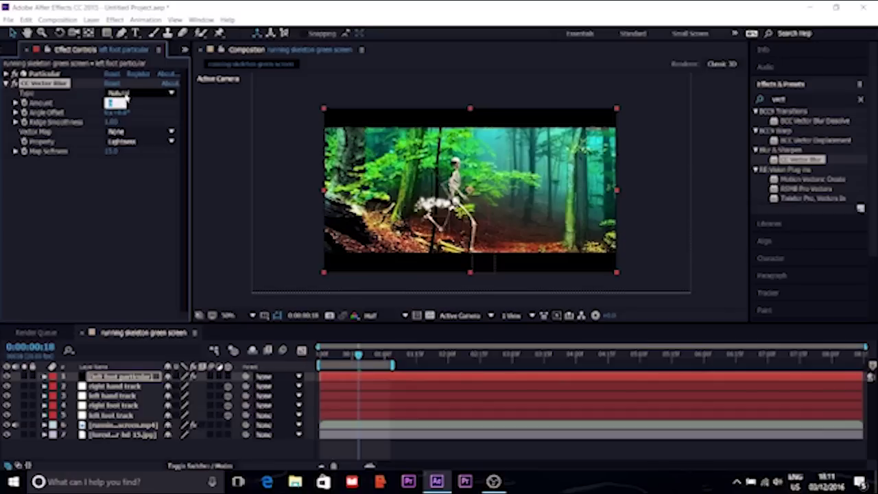
click(126, 96)
click(127, 121)
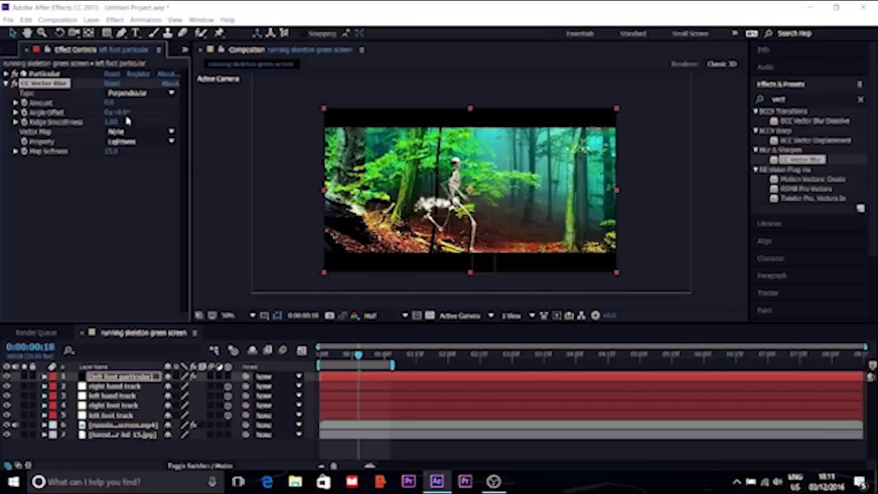
click(111, 103)
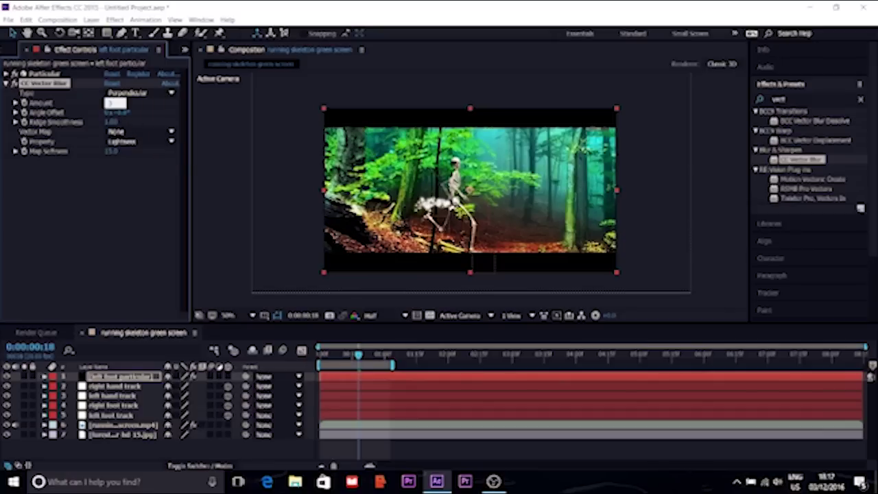
text(30)
key(Return)
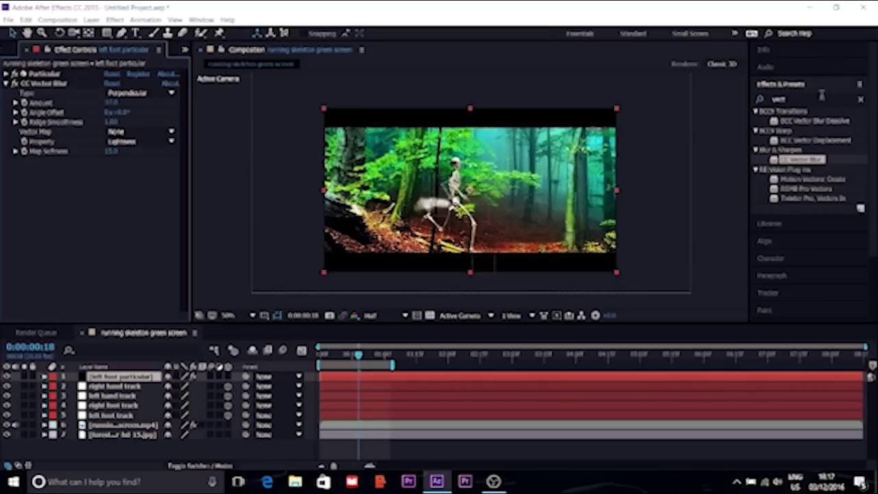
Search the effects library for 'fast' and add Fast Blur to the particle layer.
click(820, 99)
click(820, 99)
text(fast)
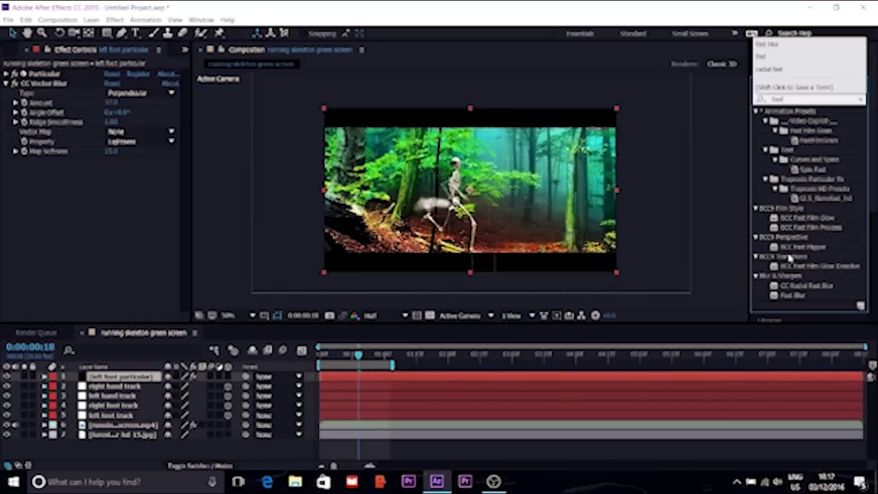
drag(798, 296, 164, 271)
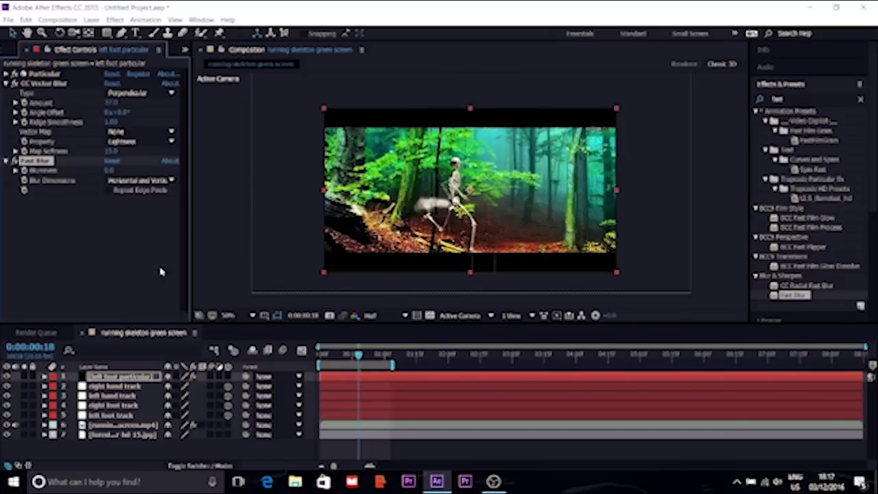
Set the Fast Blur Blurriness to 5.
click(108, 171)
text(5)
key(Return)
Add Video Copilot VC Color Vibrance and set its tint to a light blue.
click(115, 20)
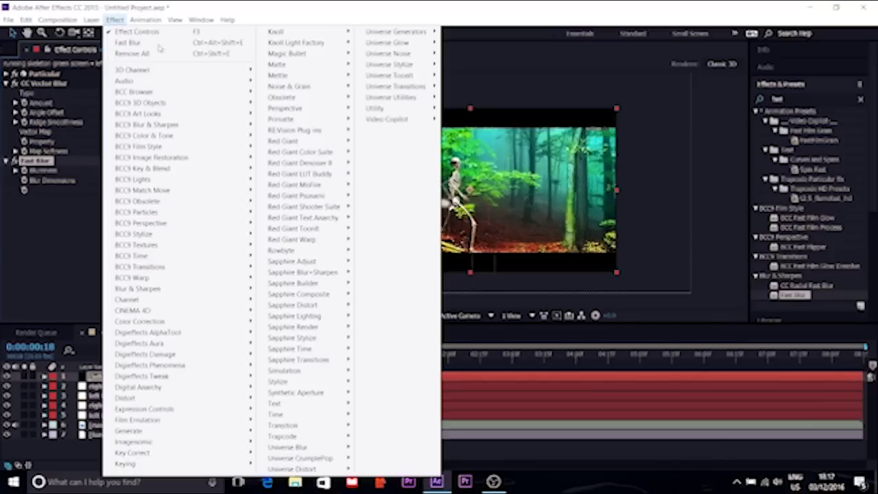
mouse_move(302, 97)
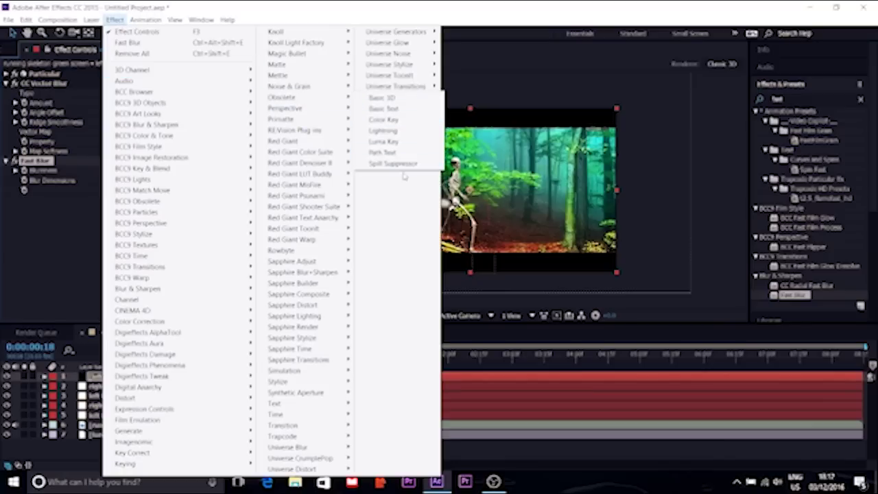
mouse_move(397, 120)
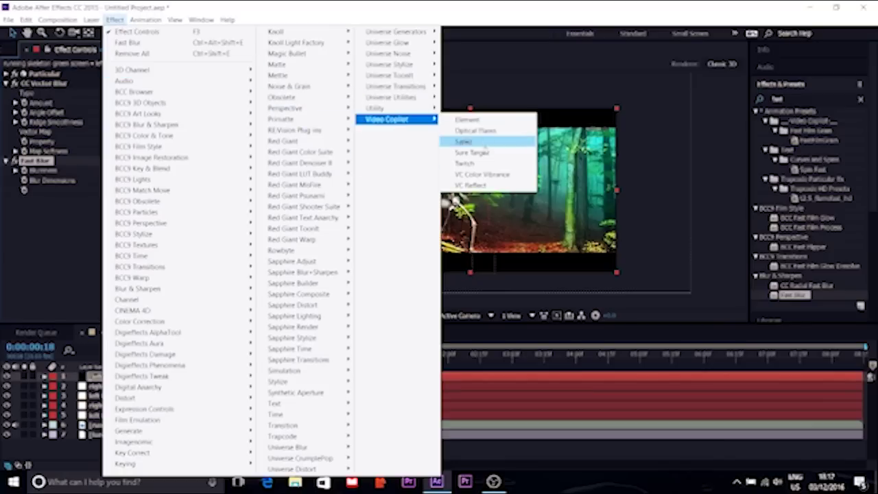
click(484, 176)
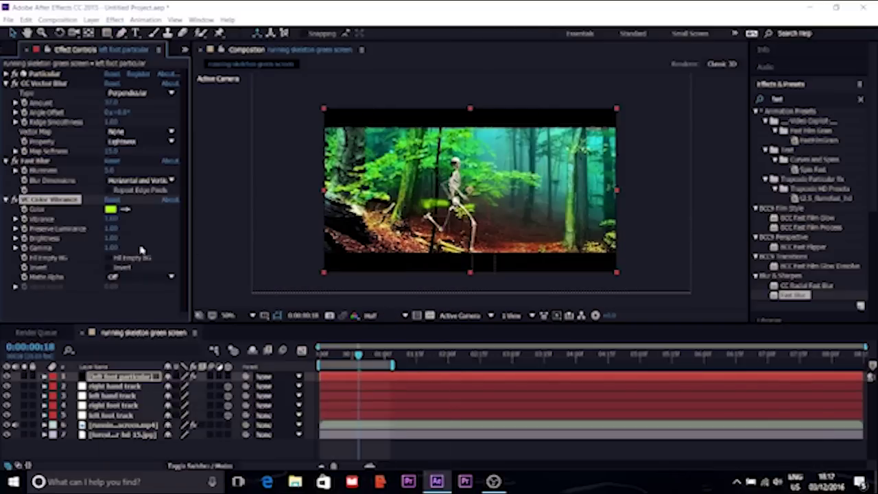
click(110, 213)
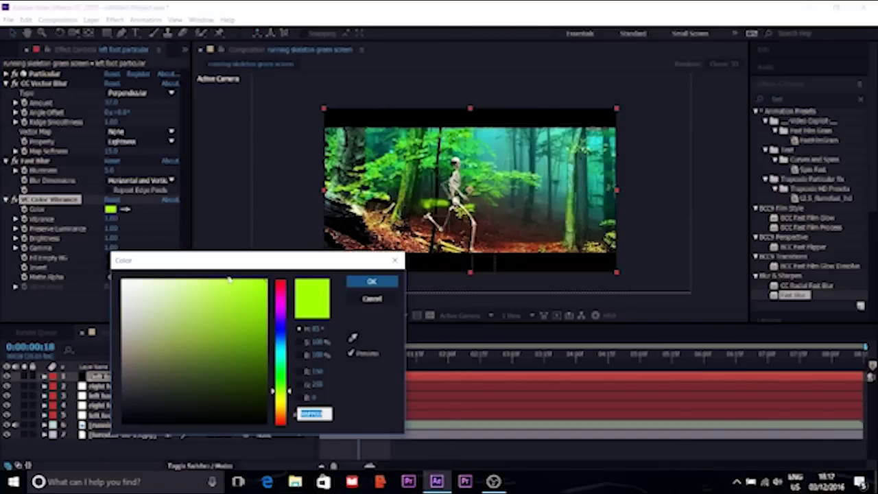
click(281, 337)
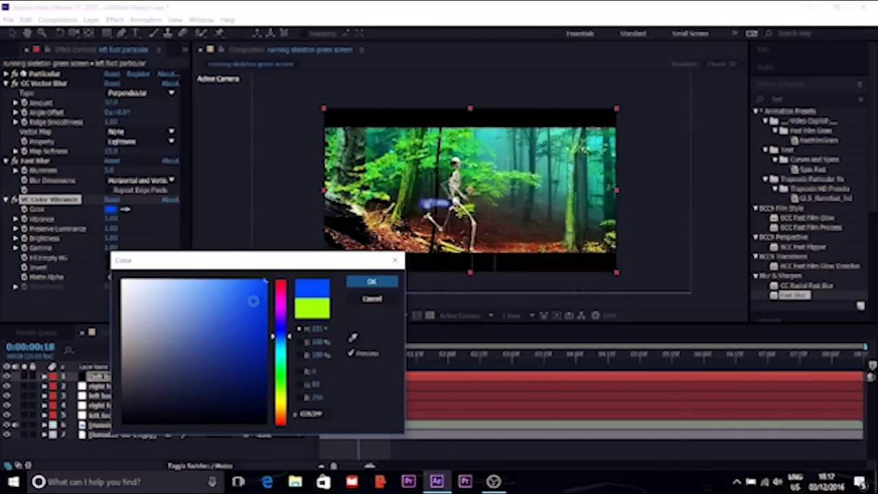
click(221, 281)
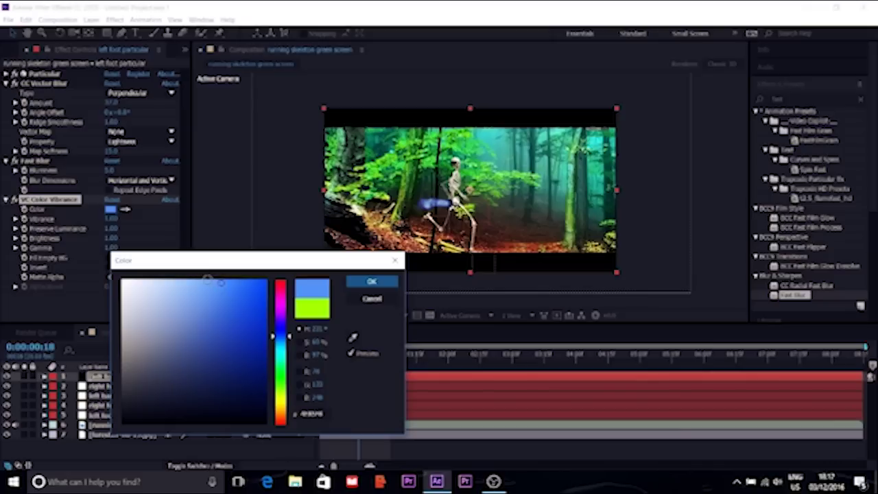
click(207, 279)
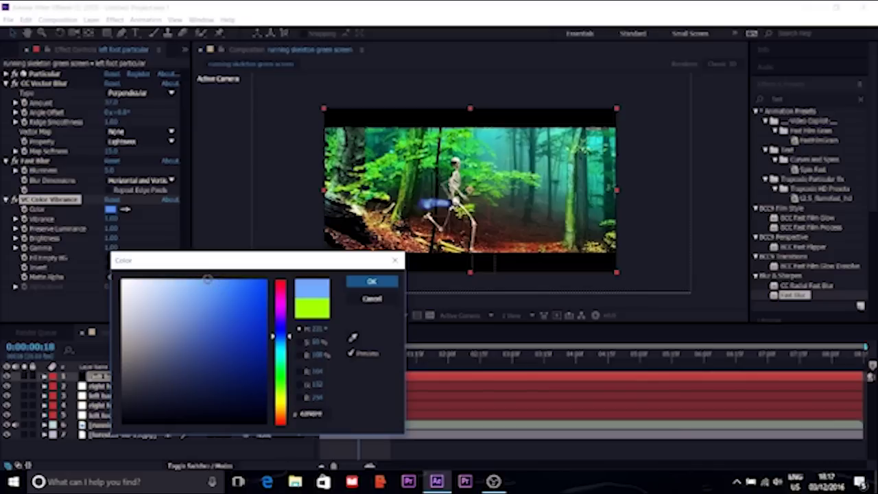
click(352, 285)
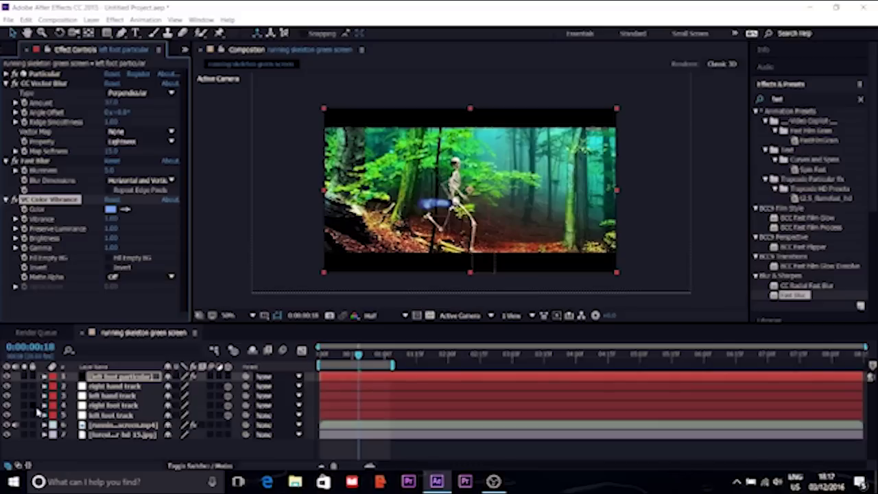
Set the 'left foot particular' layer's blend mode to Add.
click(45, 386)
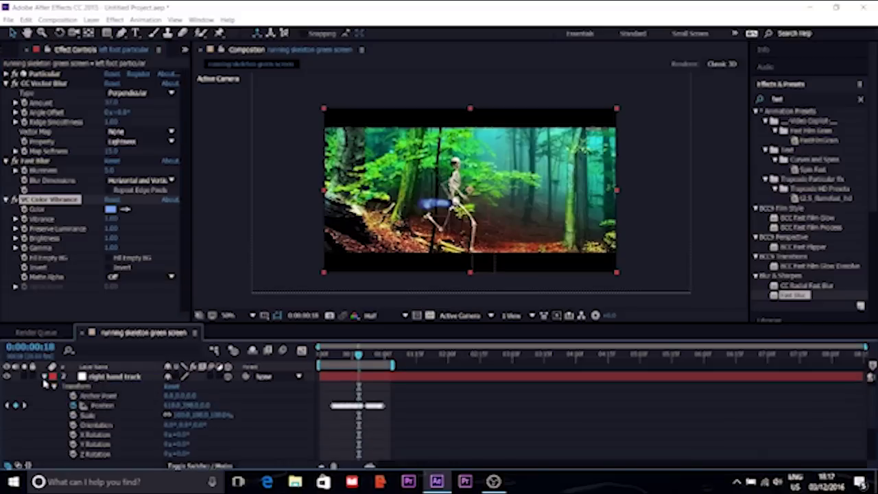
click(45, 377)
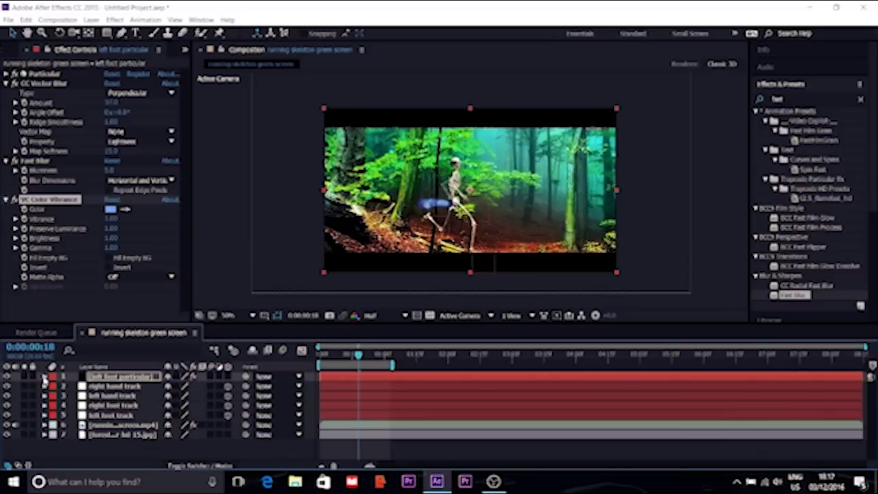
click(44, 378)
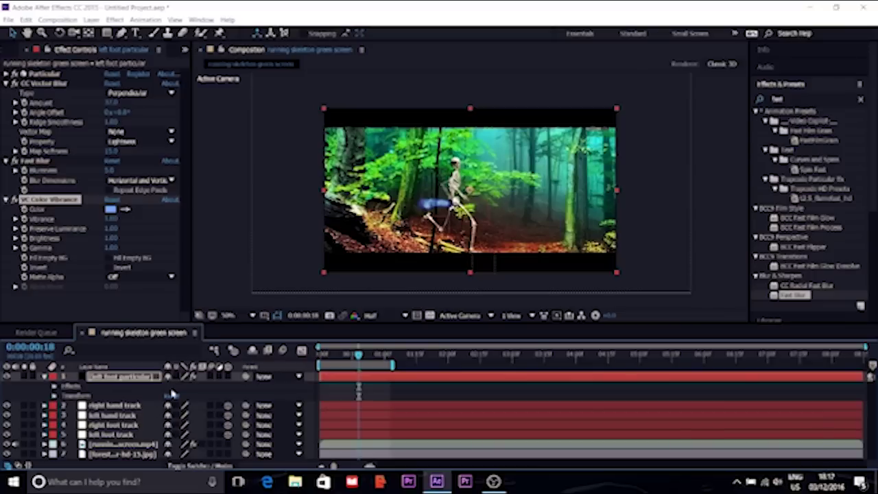
click(188, 467)
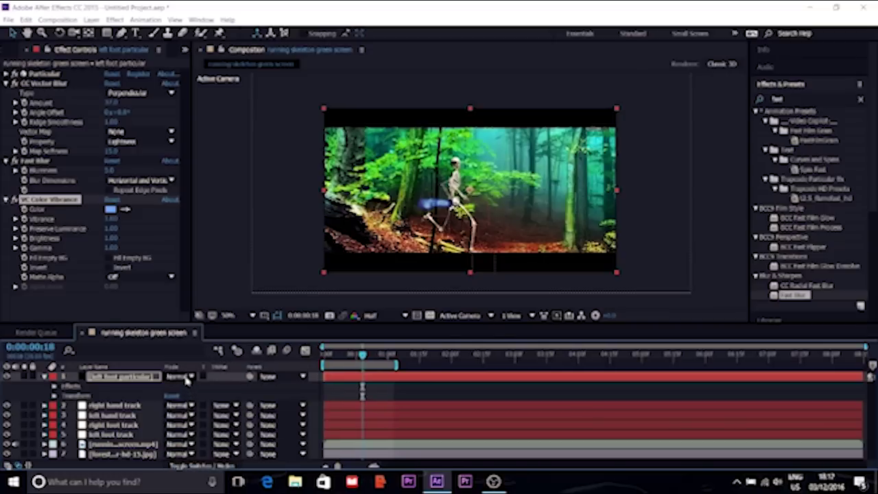
click(185, 378)
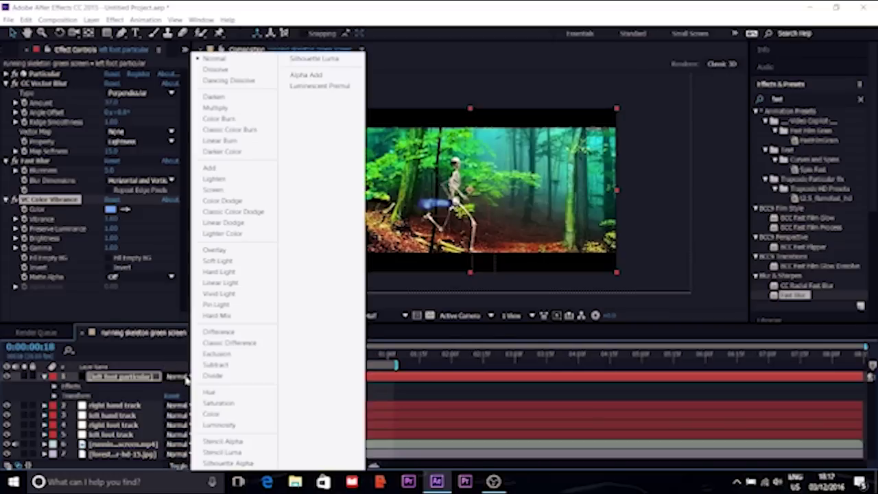
click(241, 170)
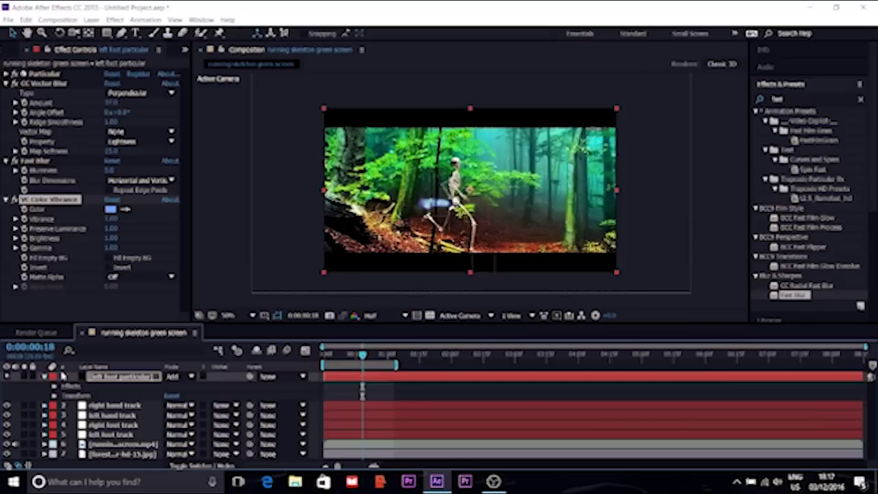
click(79, 378)
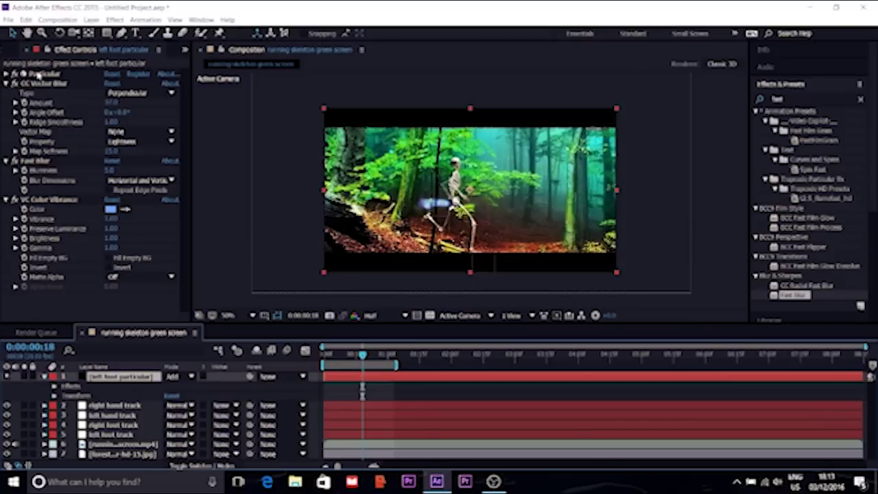
Link the Particular emitter Position XY by expression to the 'right hand track' Position.
click(6, 73)
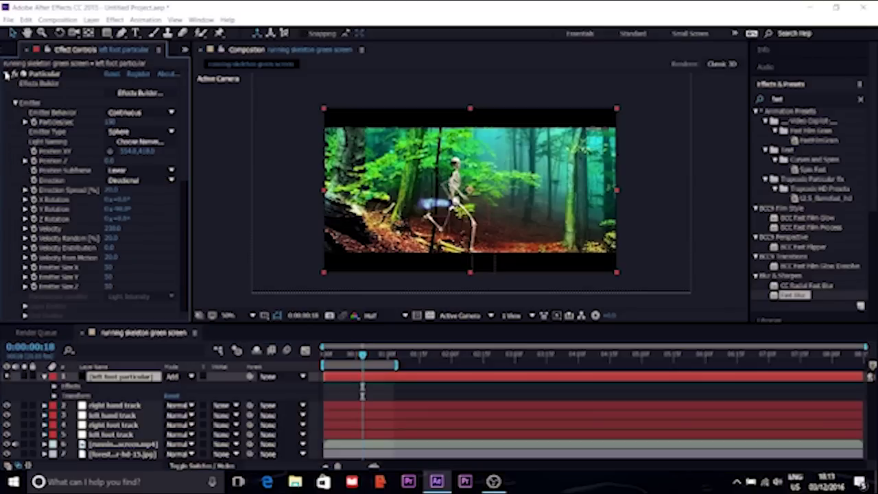
alt+click(33, 152)
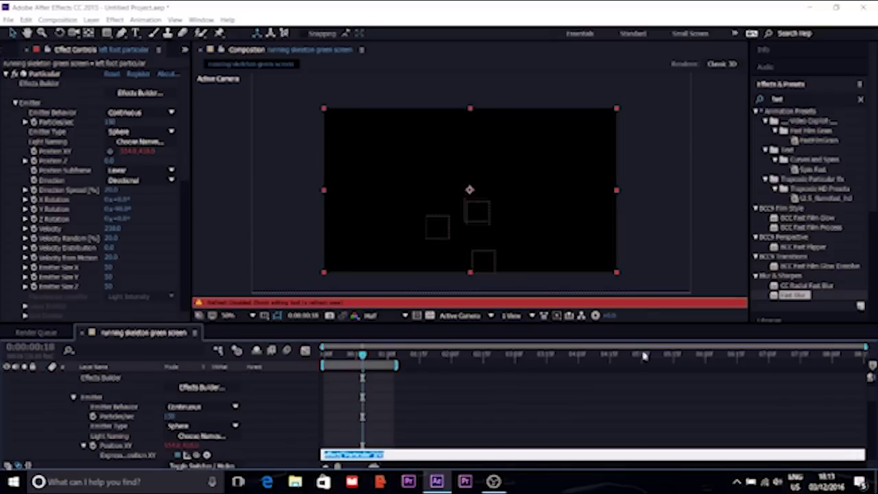
drag(873, 402, 875, 456)
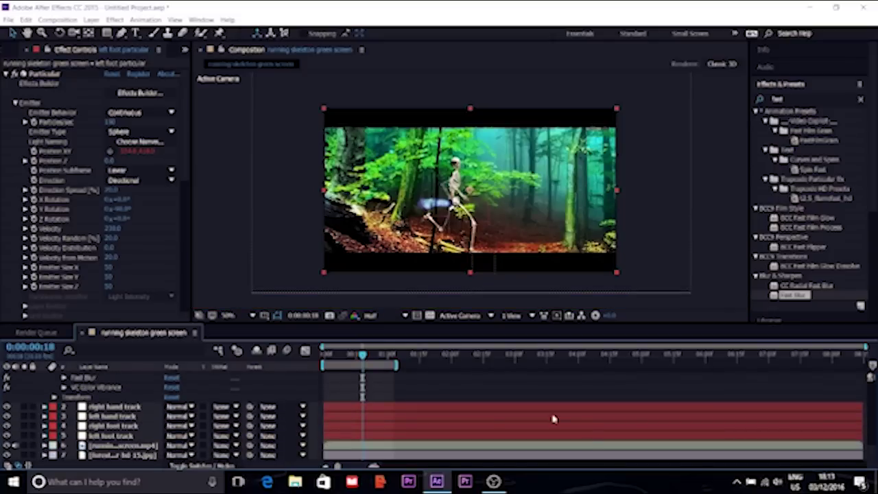
click(111, 409)
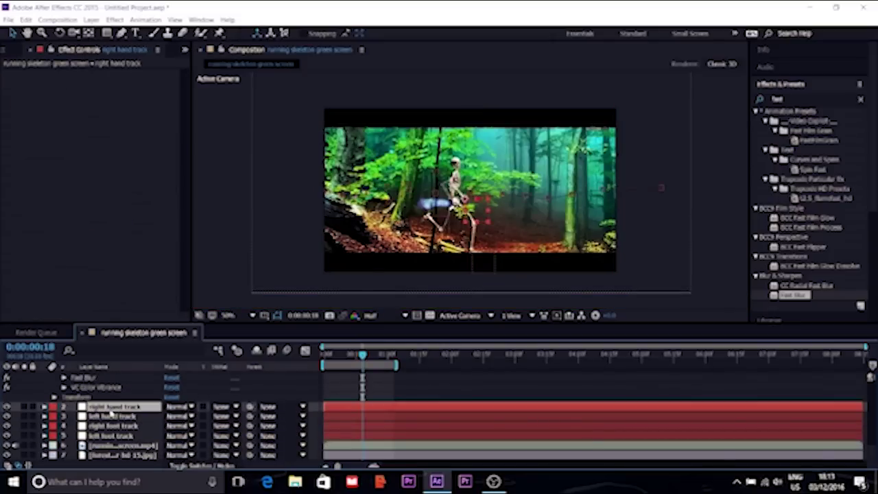
key(p)
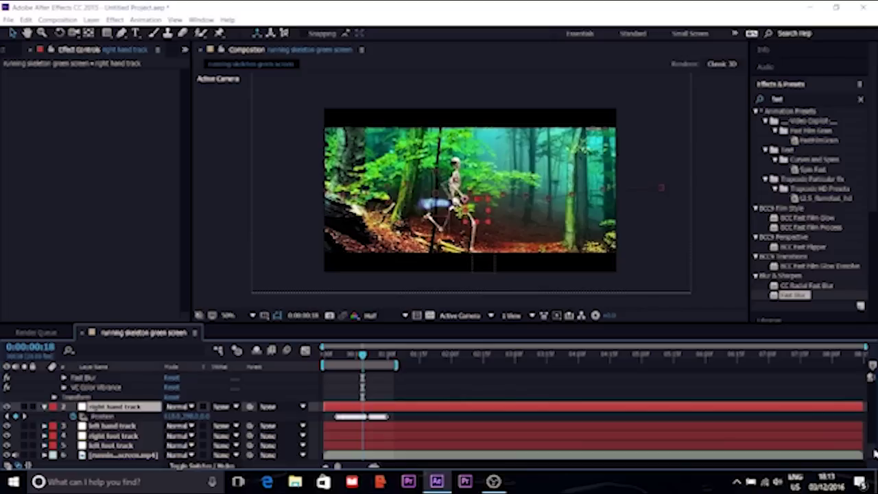
drag(874, 453, 875, 404)
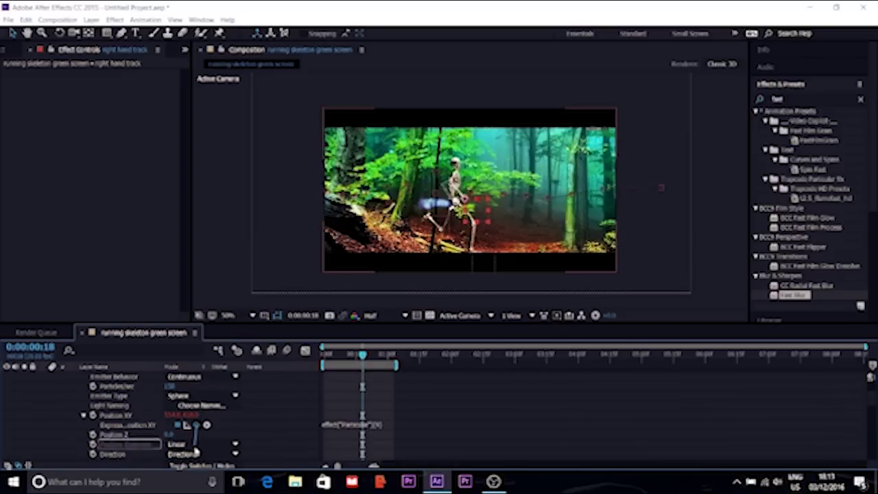
drag(196, 426, 103, 417)
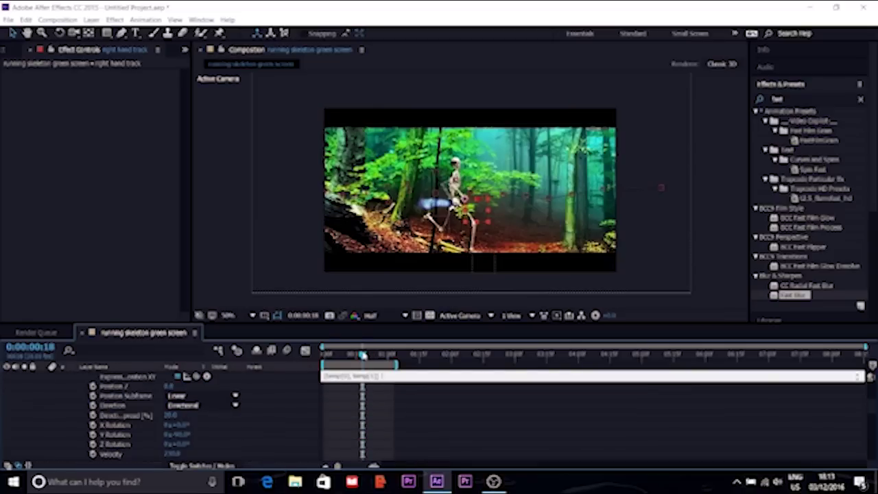
Rewind to the start and preview the particle trail playback.
drag(363, 355, 321, 355)
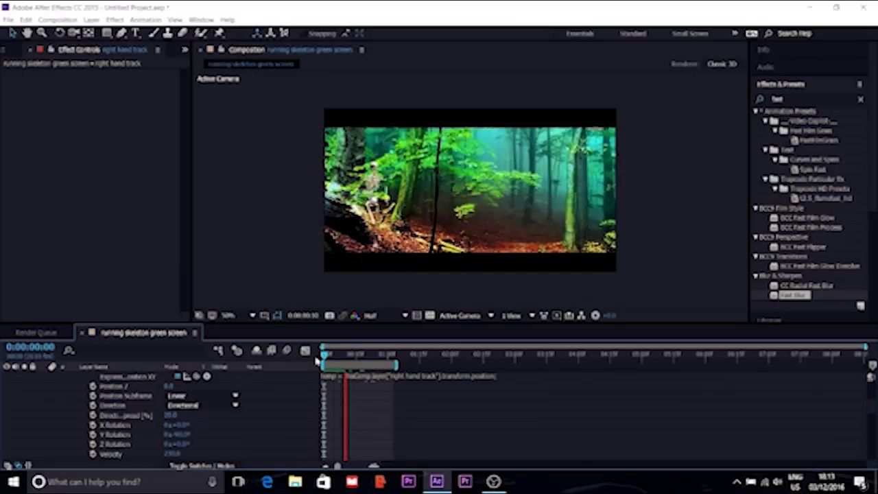
key(space)
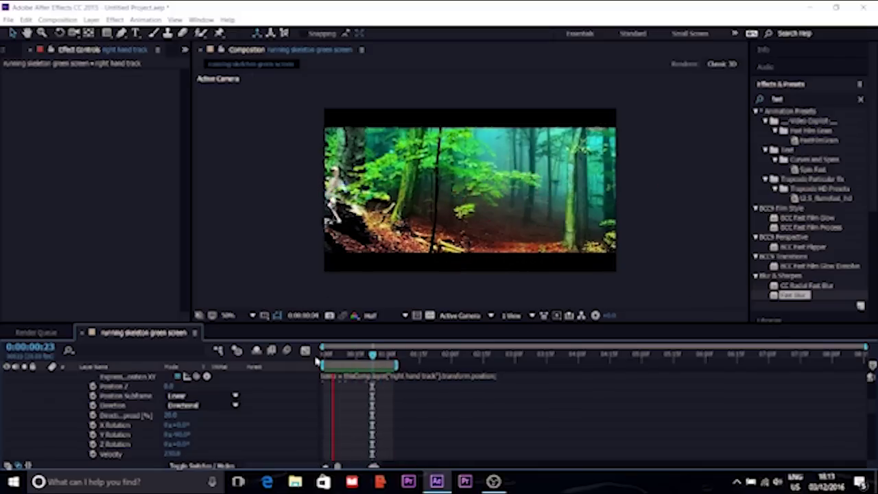
key(space)
key(space)
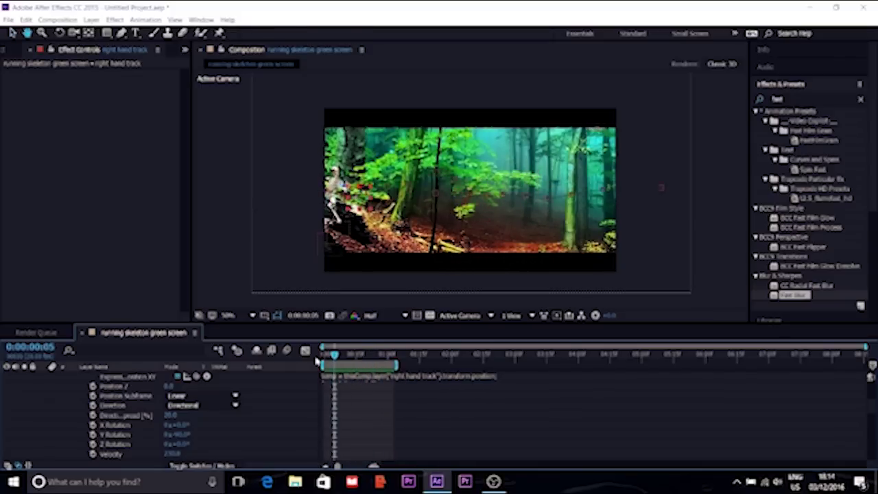
key(space)
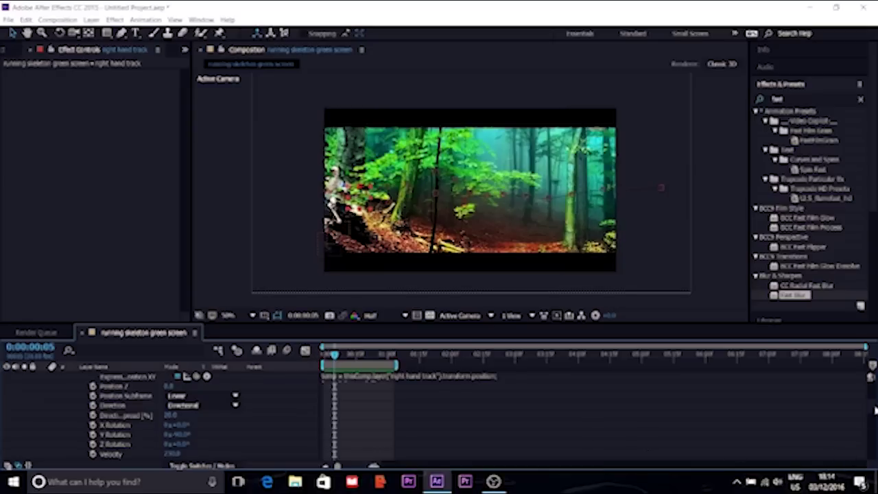
scroll(69, 402, up, 5)
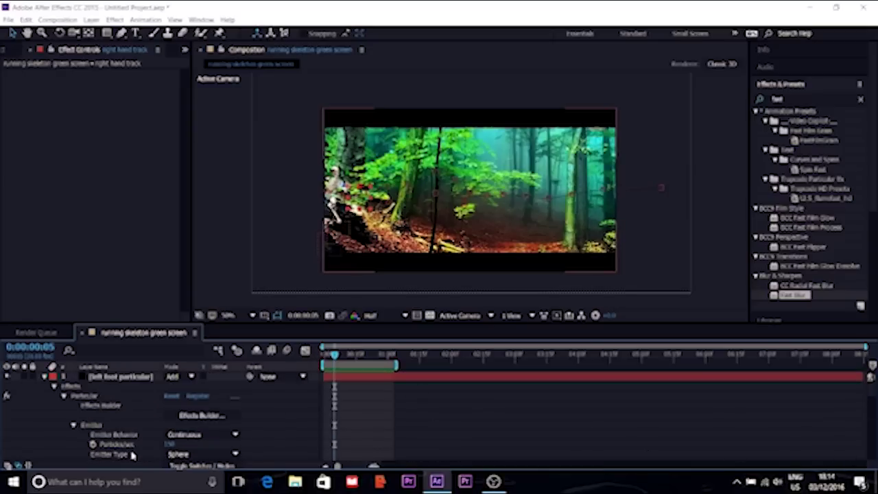
Rename the 'left foot particular' layer to 'right hand particular'.
click(45, 378)
click(99, 378)
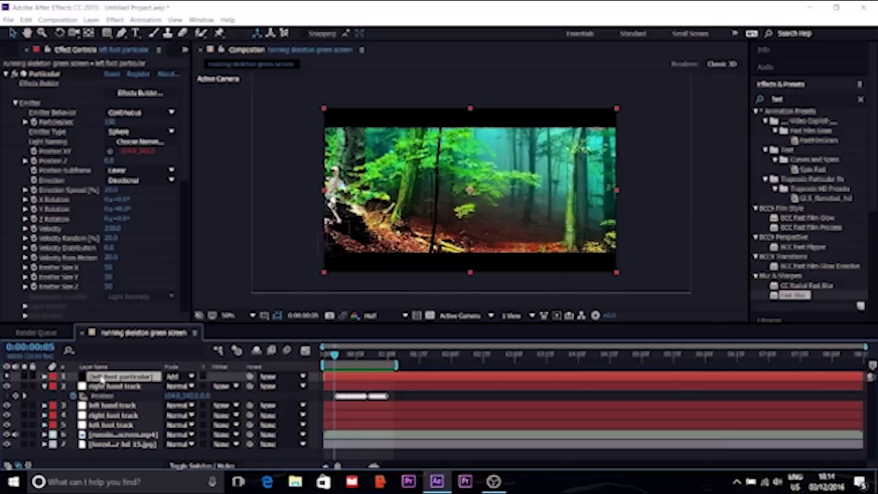
right_click(100, 377)
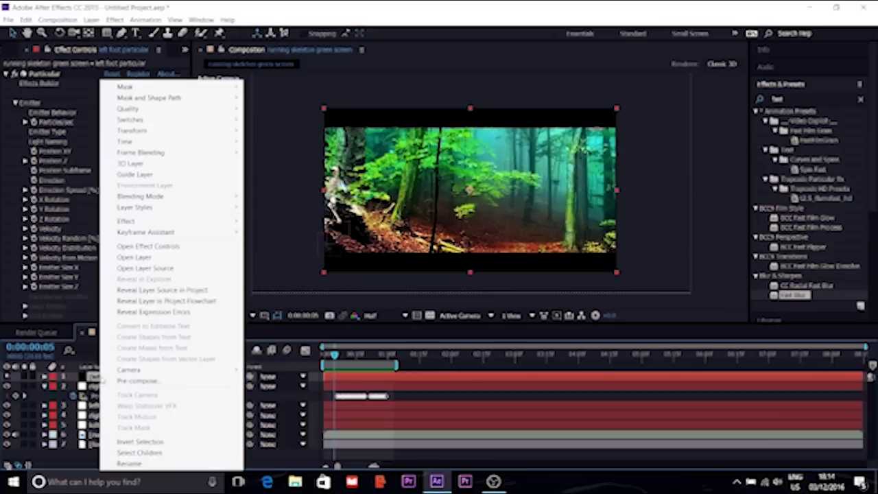
click(129, 464)
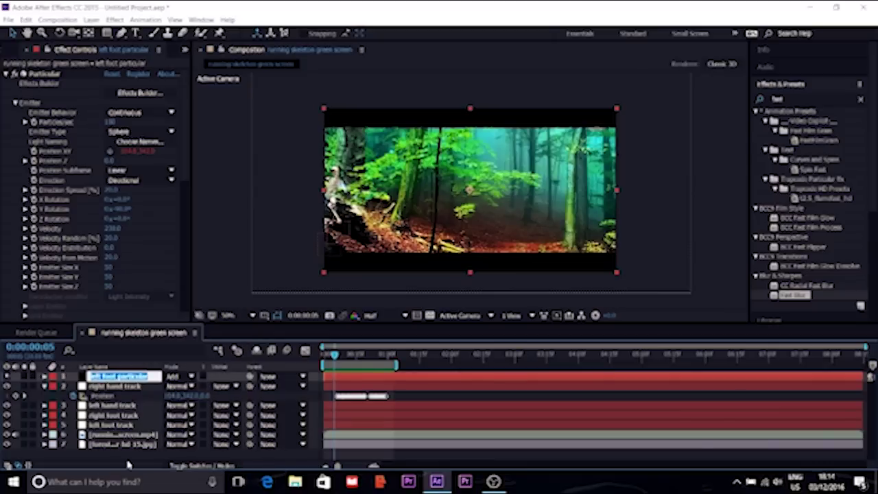
key(End)
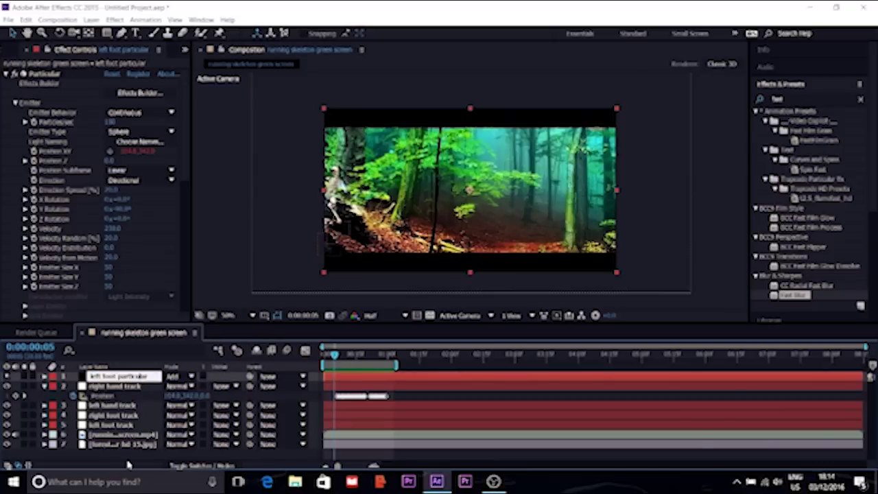
key(ctrl+Left)
key(BackSpace)
key(BackSpace)
key(BackSpace)
key(BackSpace)
key(BackSpace)
key(BackSpace)
key(BackSpace)
key(BackSpace)
key(BackSpace)
key(BackSpace)
text(right hand)
key(Return)
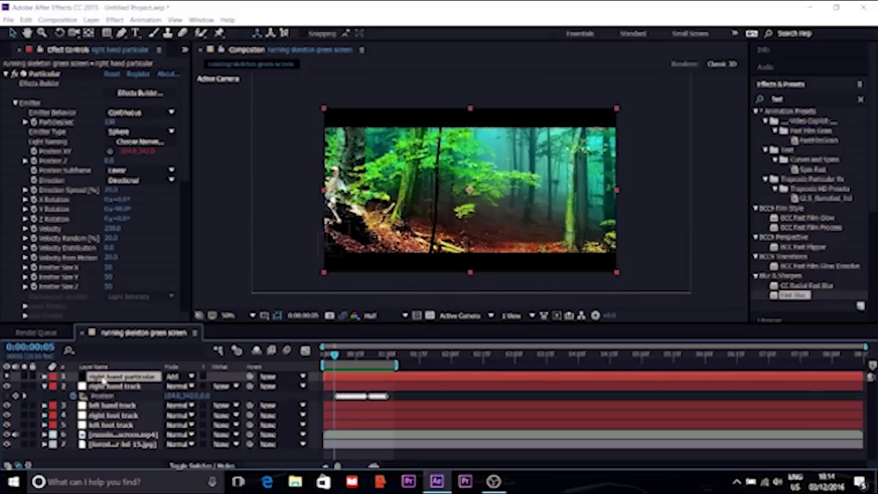
Duplicate the layer and rename the copy 'left hand particular 2'.
key(ctrl+d)
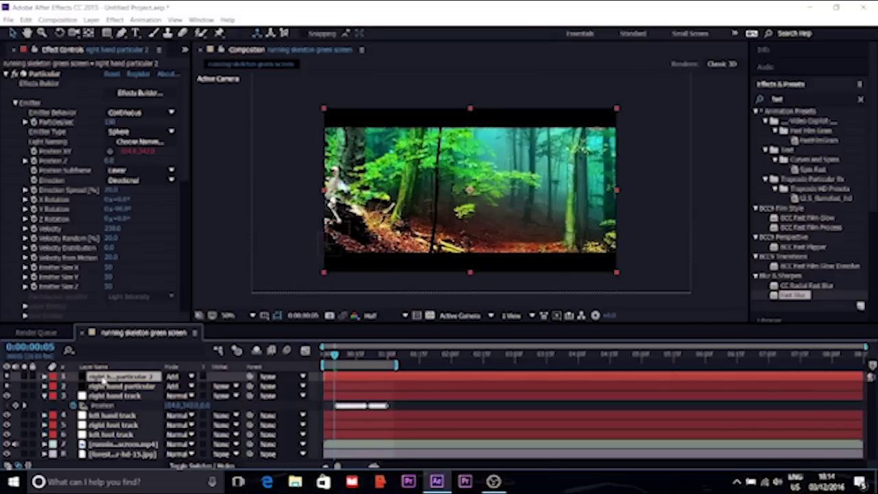
right_click(99, 378)
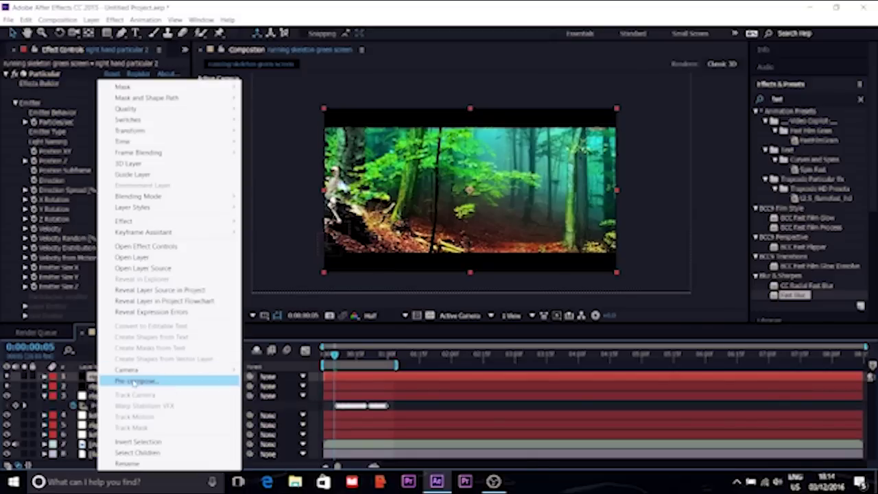
click(127, 464)
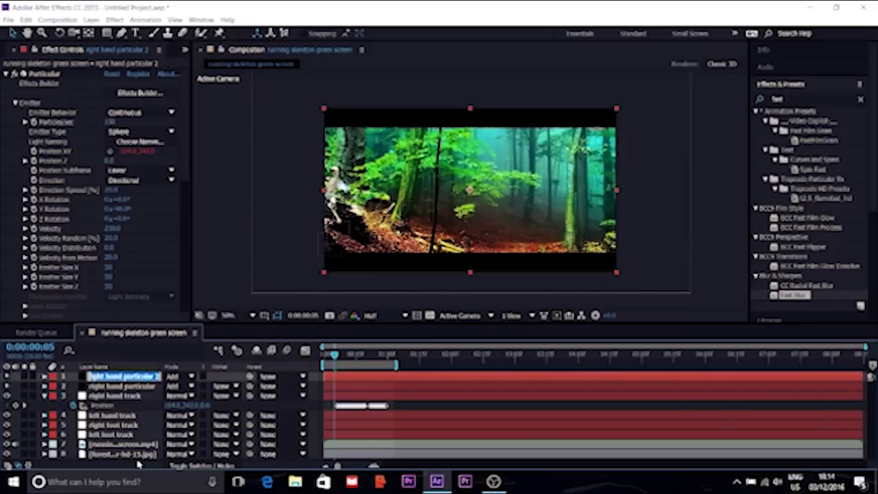
double_click(99, 376)
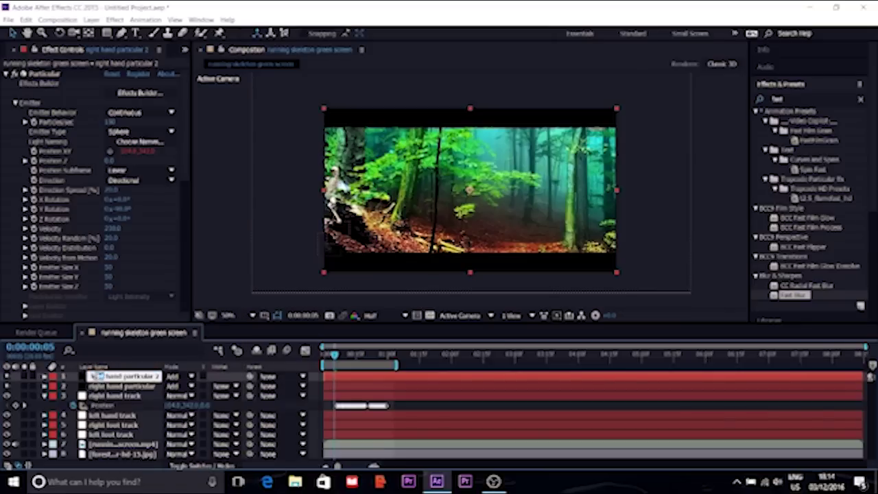
text(left)
key(Return)
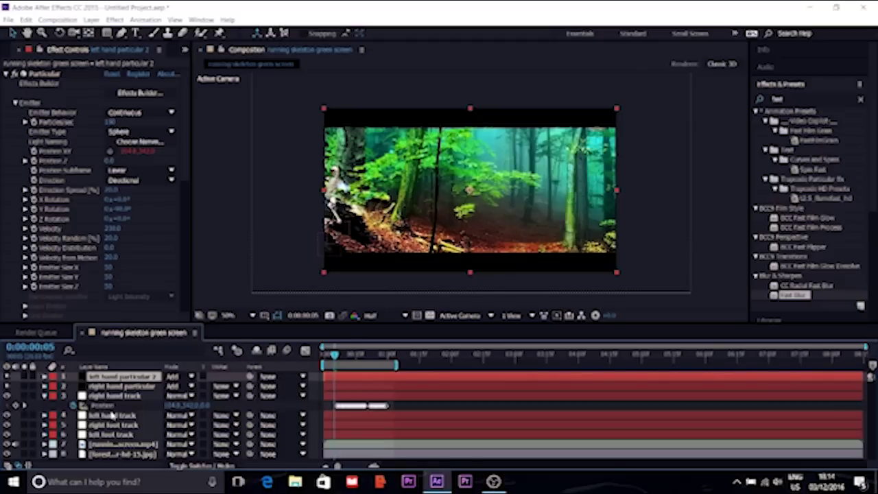
click(113, 416)
Re-link the 'left hand particular 2' emitter Position XY expression to the 'left hand track' Position.
key(p)
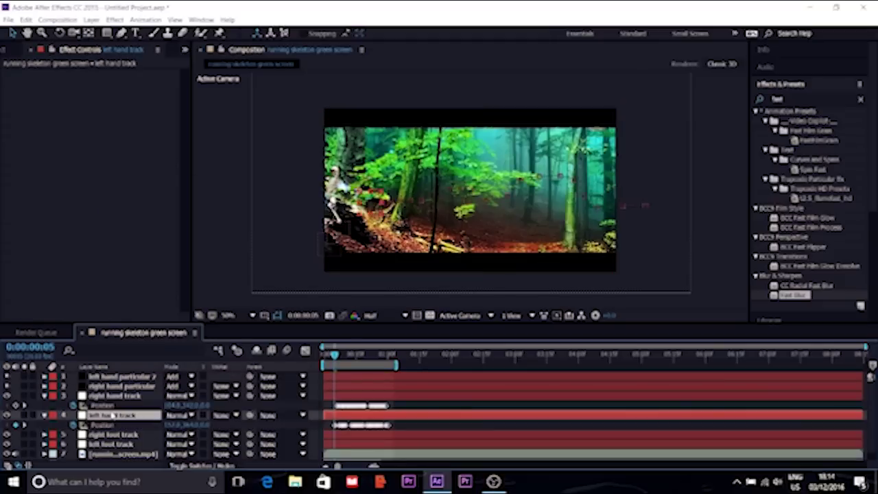
click(103, 378)
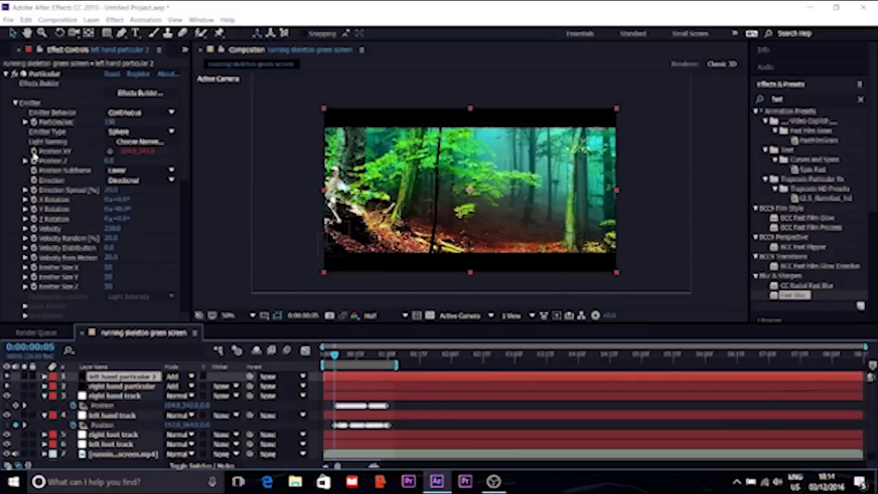
click(33, 151)
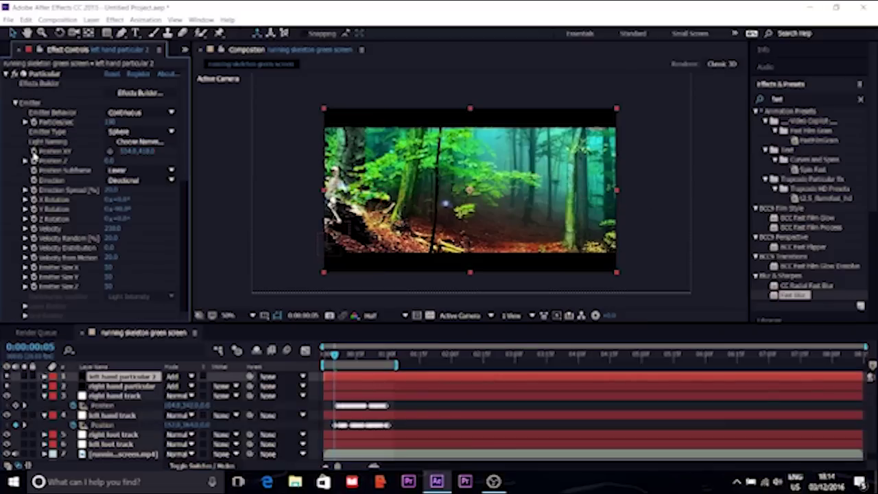
alt+click(33, 151)
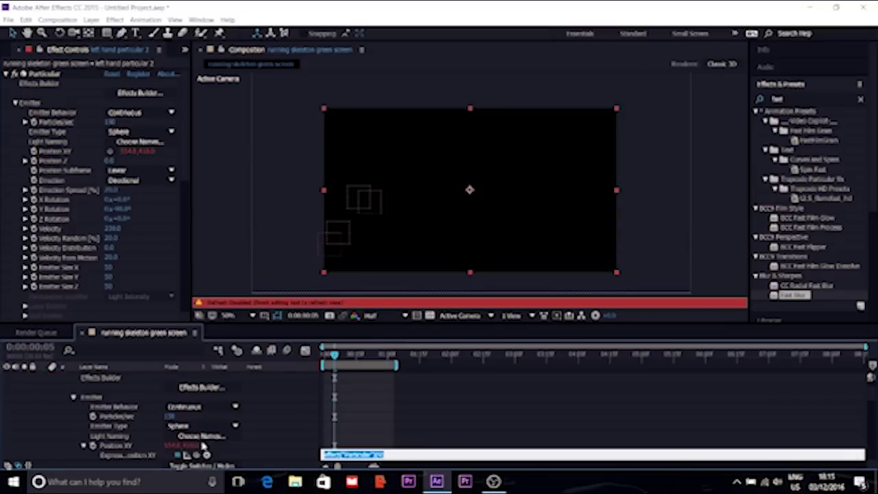
drag(197, 460, 118, 447)
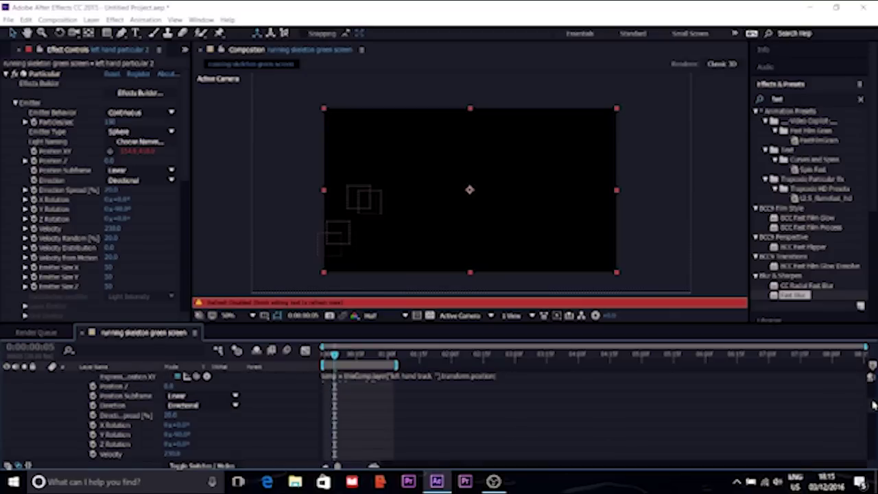
drag(873, 405, 872, 381)
key(Caps_Lock)
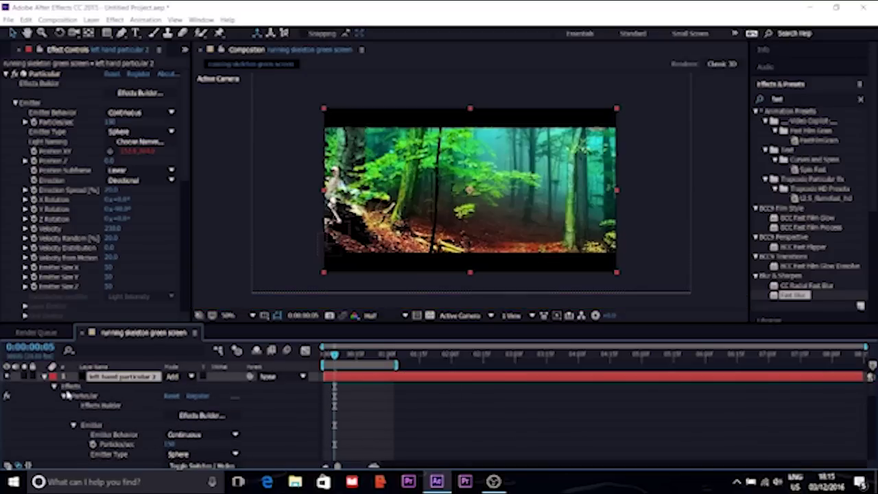
Collapse the particle layer and preview the run to around frame 26.
click(45, 378)
key(space)
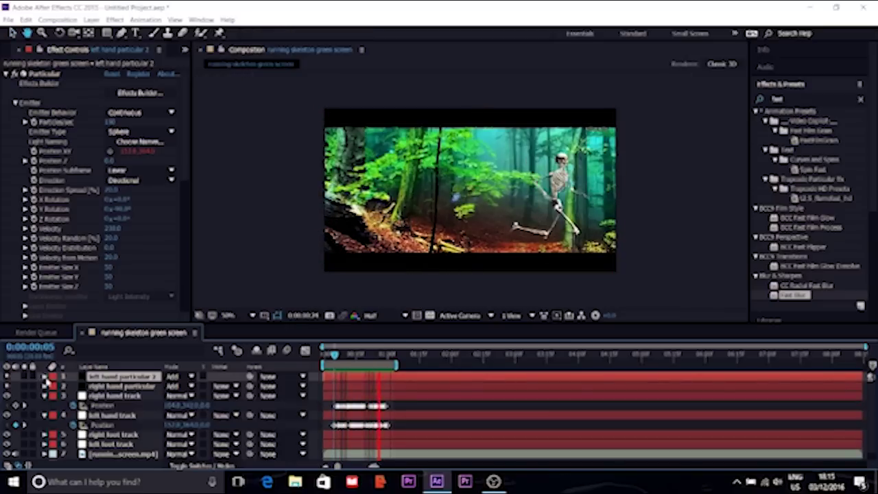
key(space)
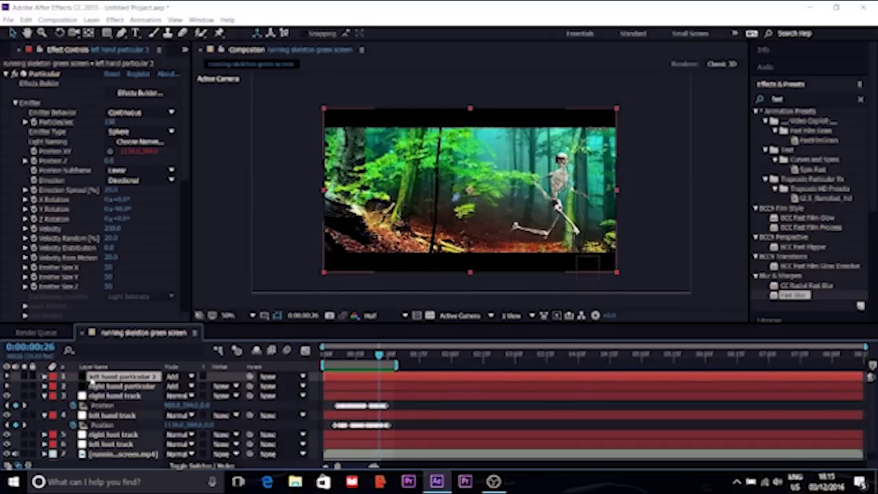
Duplicate left hand particular 2 as 'right foot particular 3' and show right foot track's Position keyframes.
key(ctrl+d)
right_click(91, 380)
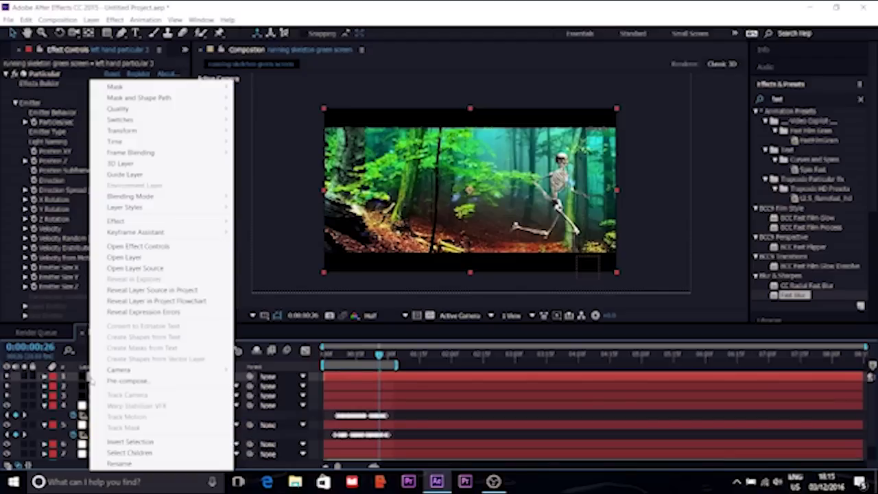
click(120, 464)
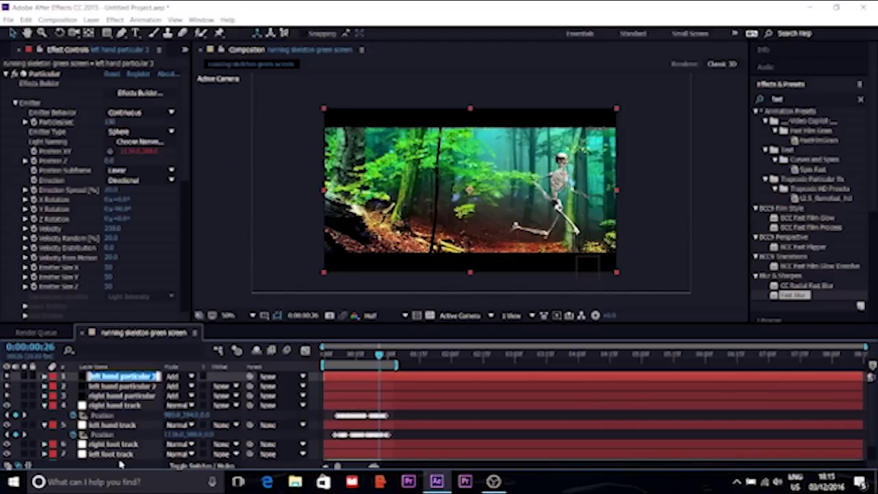
key(End)
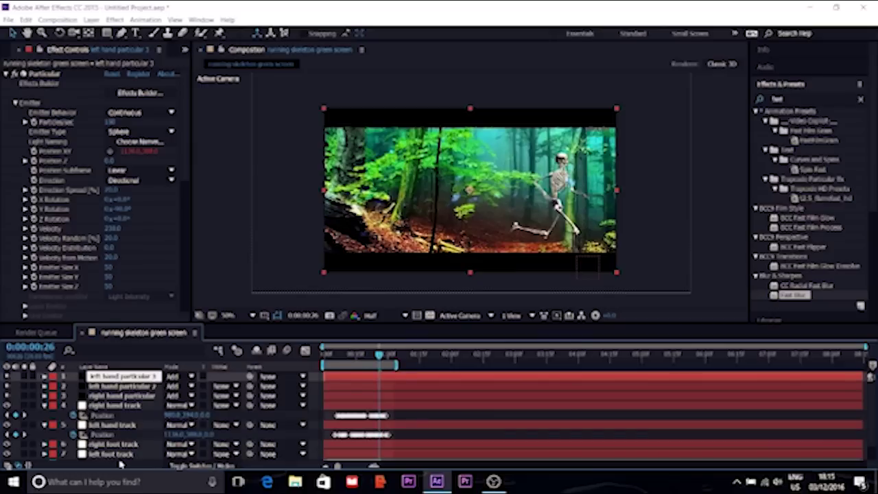
key(Home)
key(Delete)
key(Delete)
key(Delete)
key(Delete)
key(Delete)
key(Delete)
key(Delete)
key(Delete)
key(Delete)
key(Delete)
text(right foot)
key(Return)
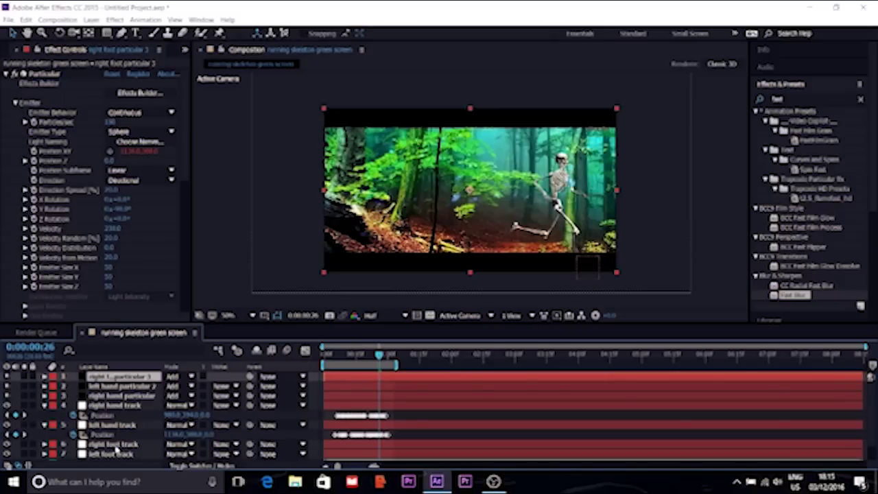
click(115, 446)
key(p)
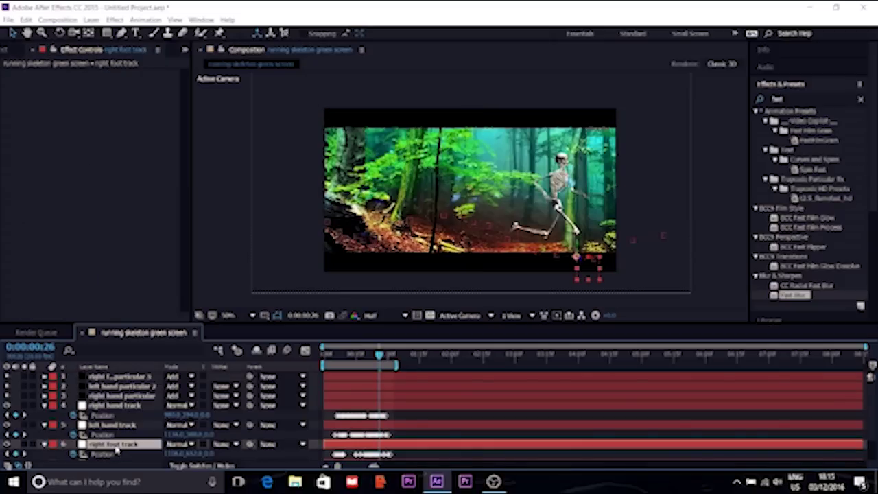
Re-create the emitter Position XY expression, pickwhipped to right foot track's Position, and preview.
click(115, 378)
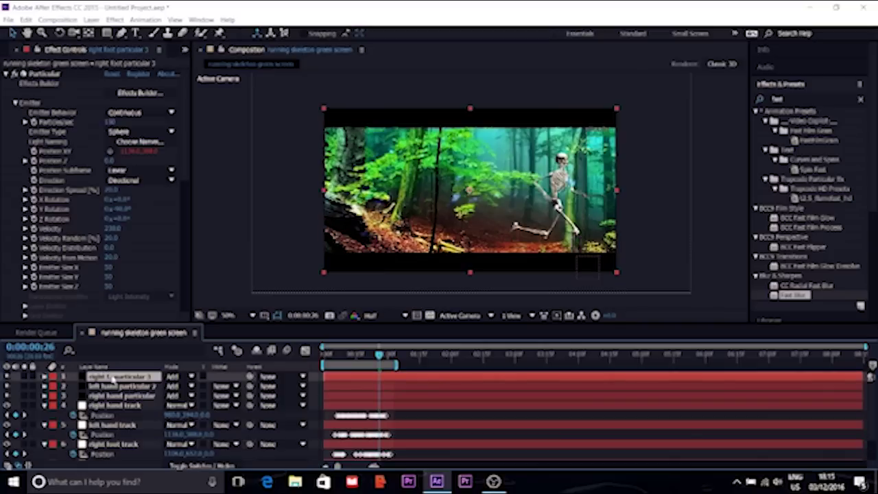
alt+click(33, 151)
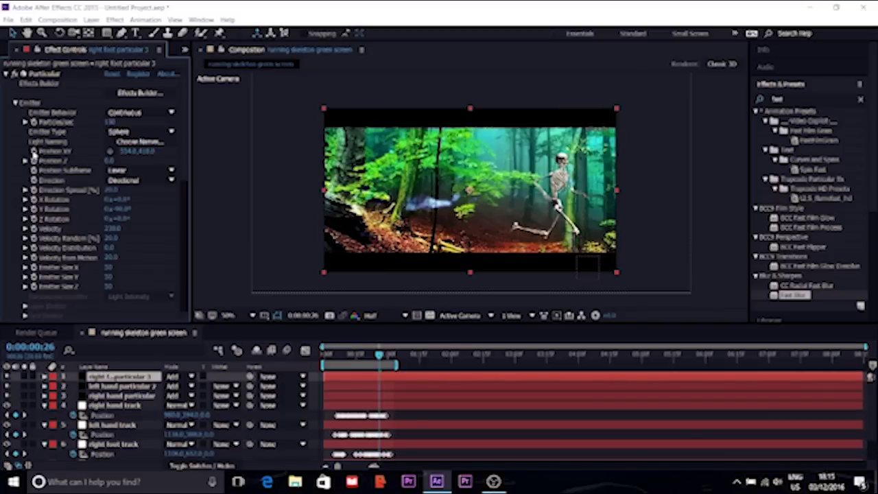
alt+click(34, 151)
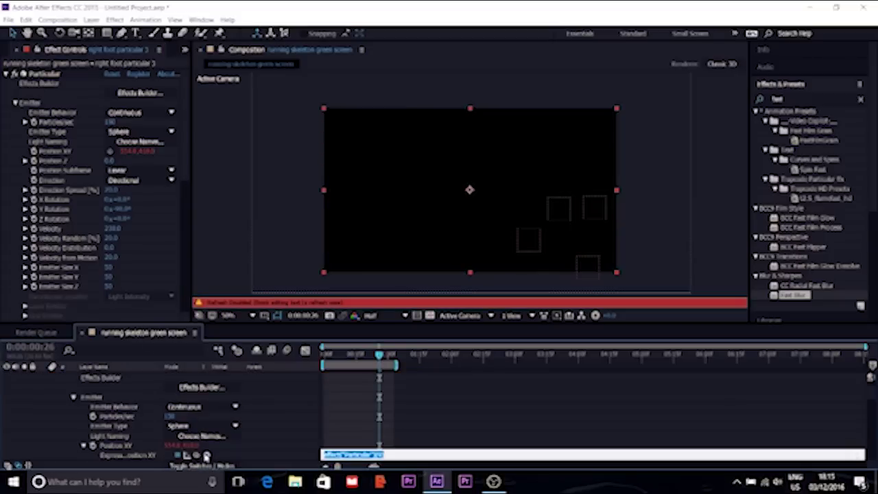
scroll(197, 462, down, 2)
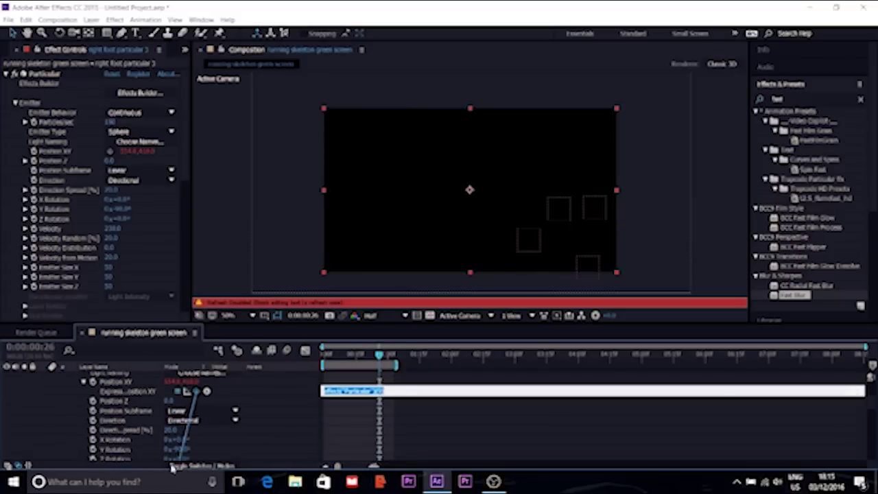
scroll(175, 461, down, 6)
drag(170, 460, 140, 426)
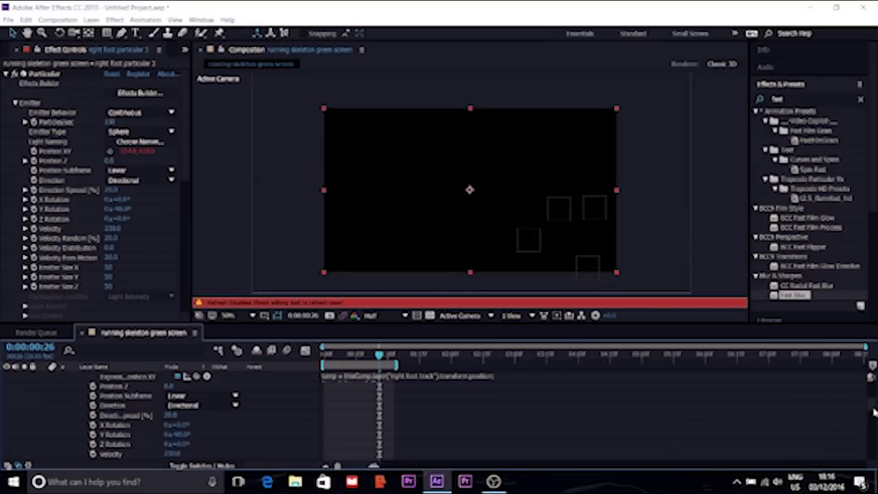
scroll(875, 411, up, 5)
key(Caps_Lock)
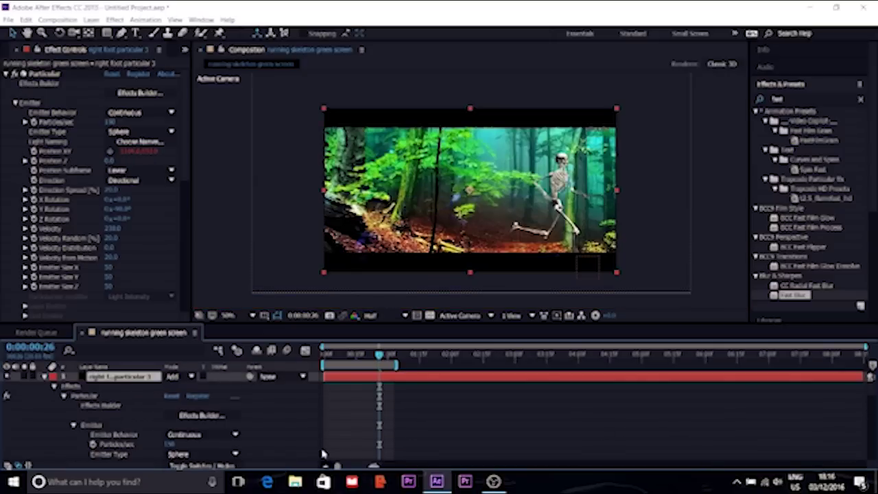
key(space)
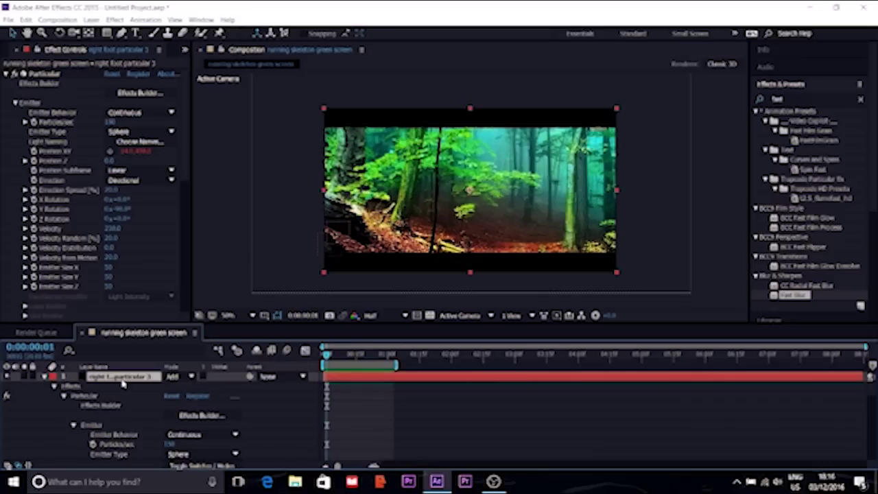
Duplicate the layer as 'left foot particular 4' and reset its emitter Position XY expression.
key(ctrl+d)
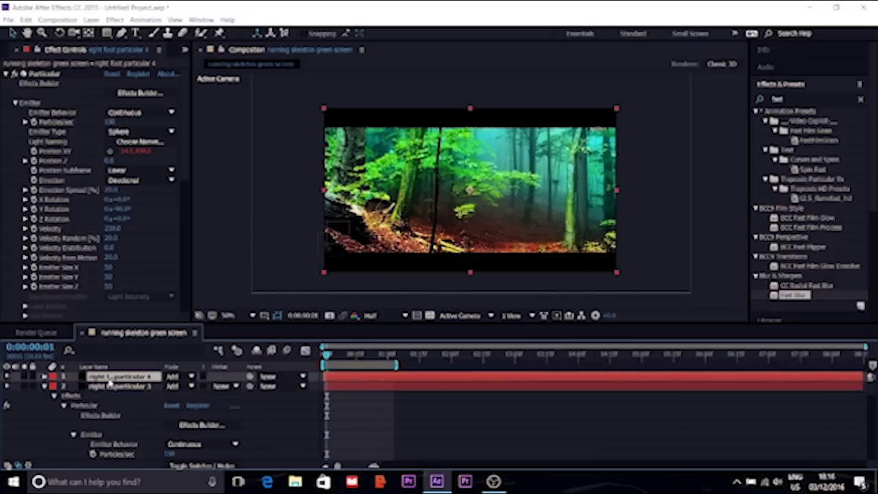
right_click(109, 382)
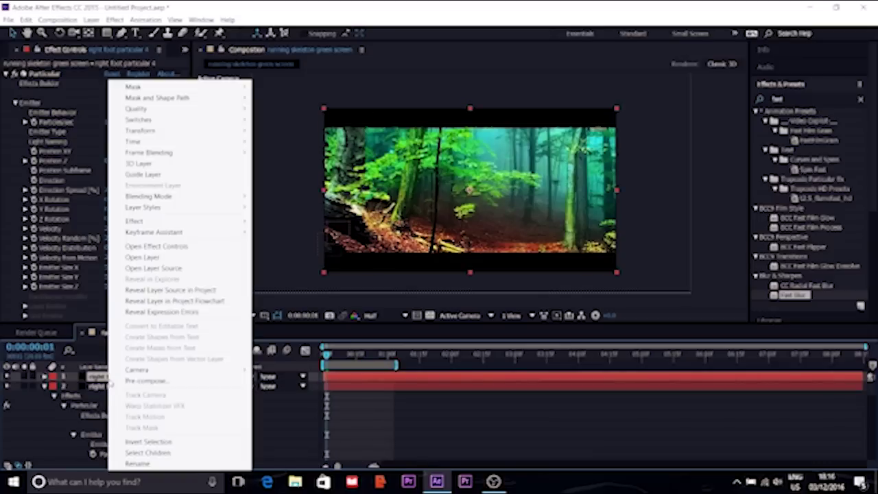
click(137, 467)
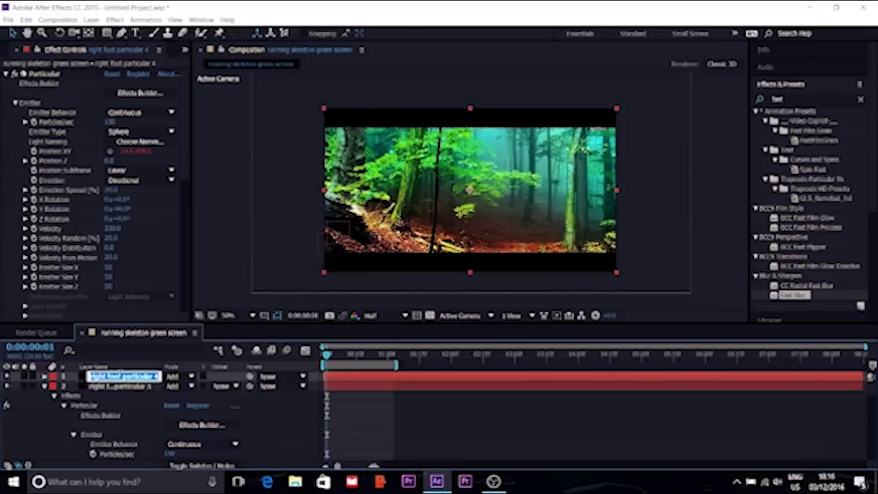
key(Home)
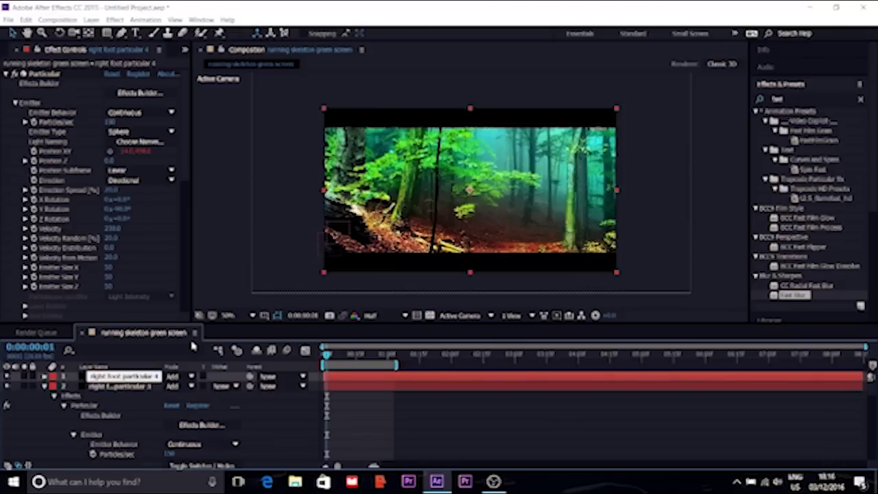
key(Delete)
key(Delete)
key(Delete)
key(Delete)
key(Delete)
key(Delete)
text(left)
key(Return)
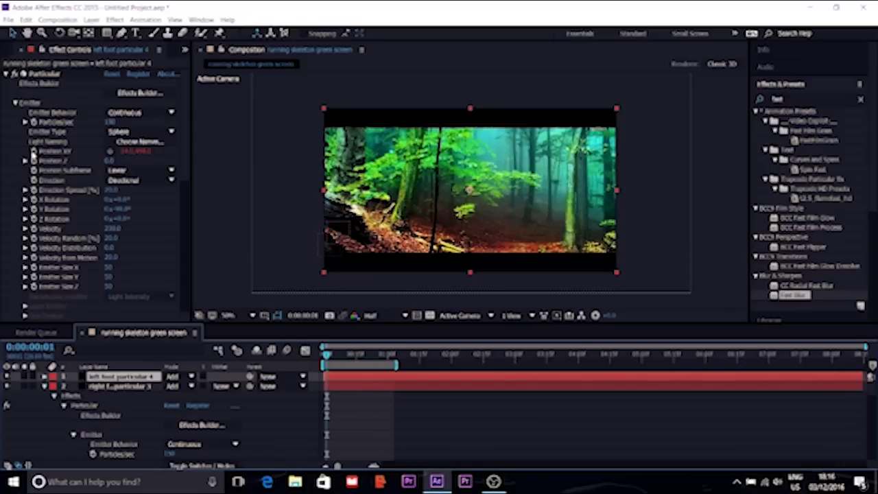
alt+click(33, 151)
alt+click(33, 152)
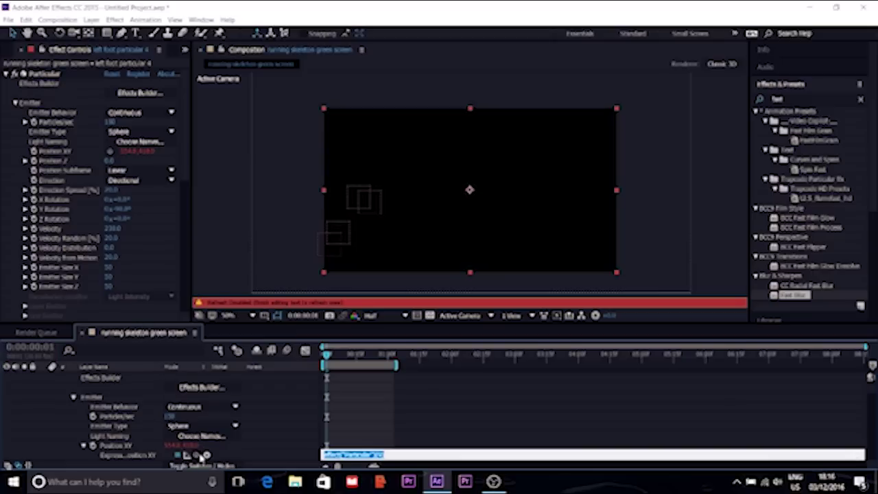
Try linking the emitter Position XY expression and turn live viewer refresh back on.
scroll(199, 456, down, 3)
mouse_move(195, 413)
mouse_down()
mouse_move(167, 465)
mouse_move(173, 473)
mouse_move(112, 470)
mouse_up()
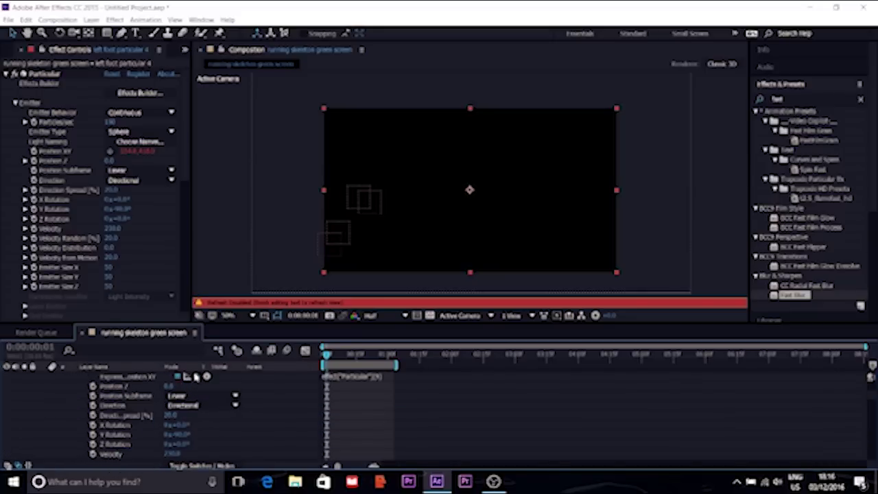
scroll(197, 376, up, 3)
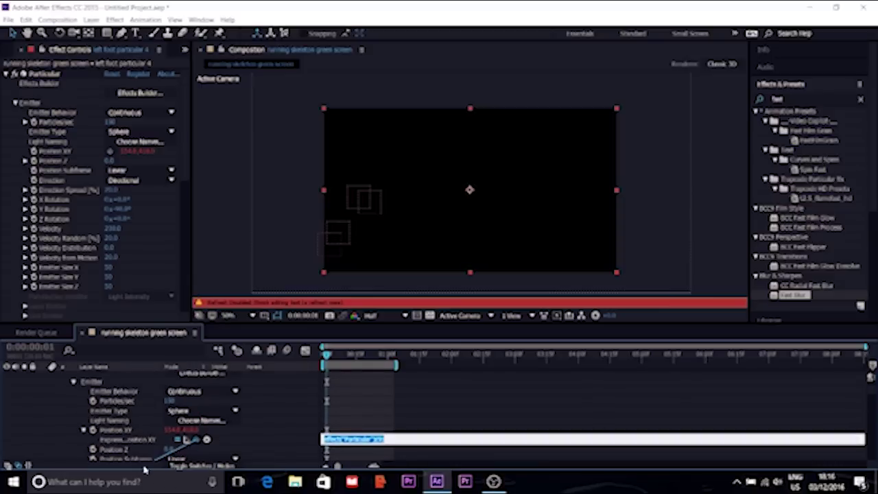
scroll(206, 385, down, 3)
scroll(215, 367, up, 1)
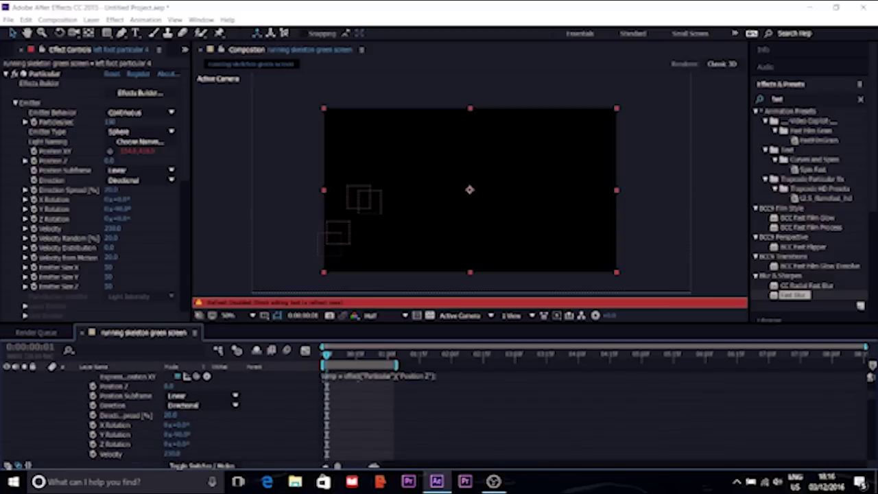
scroll(874, 385, up, 5)
key(Caps_Lock)
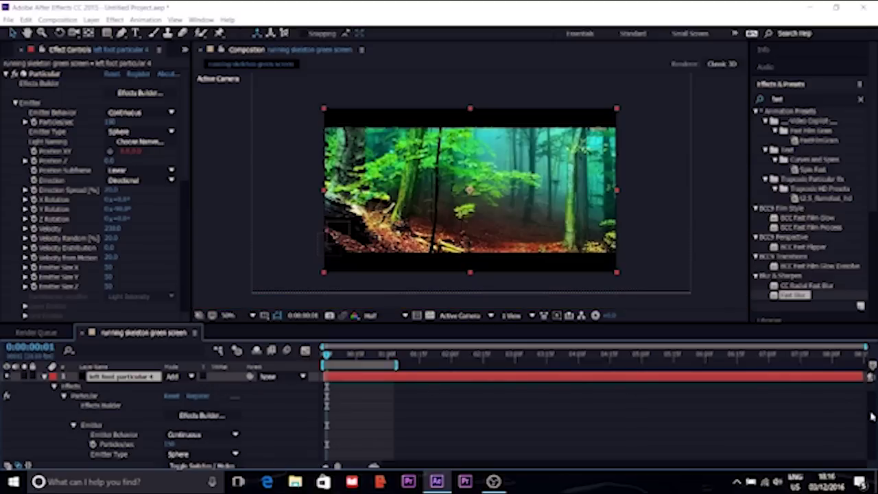
scroll(873, 416, down, 10)
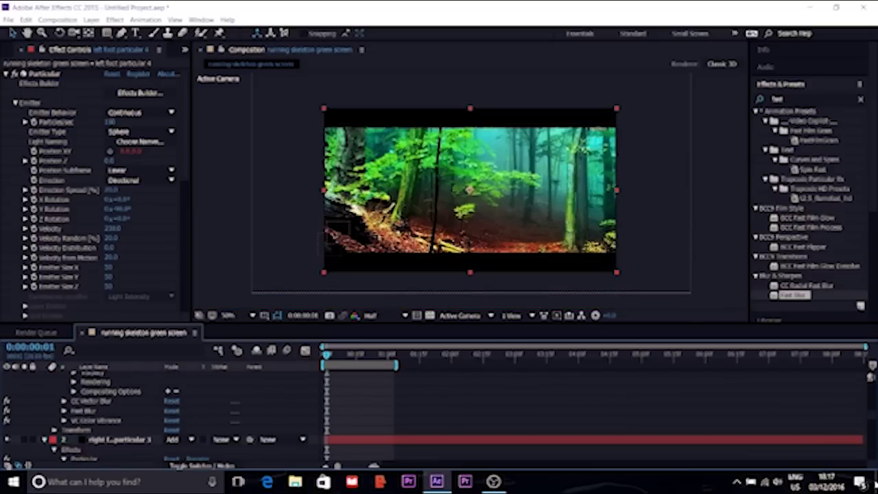
Collapse layer 2's effects and reveal the left foot track's Position property.
click(45, 441)
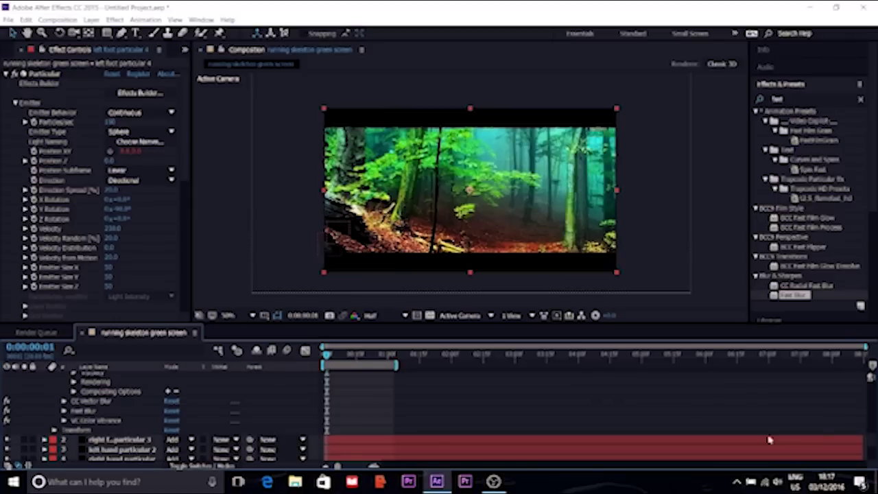
scroll(871, 440, down, 5)
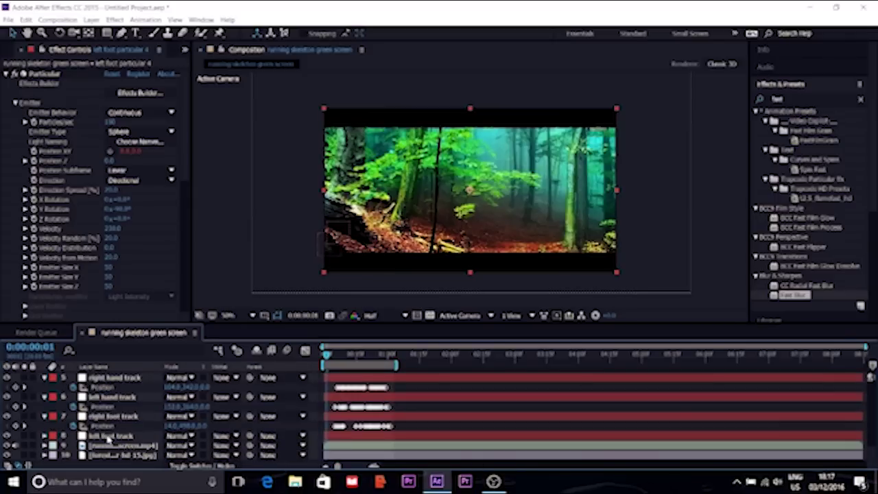
click(108, 437)
key(p)
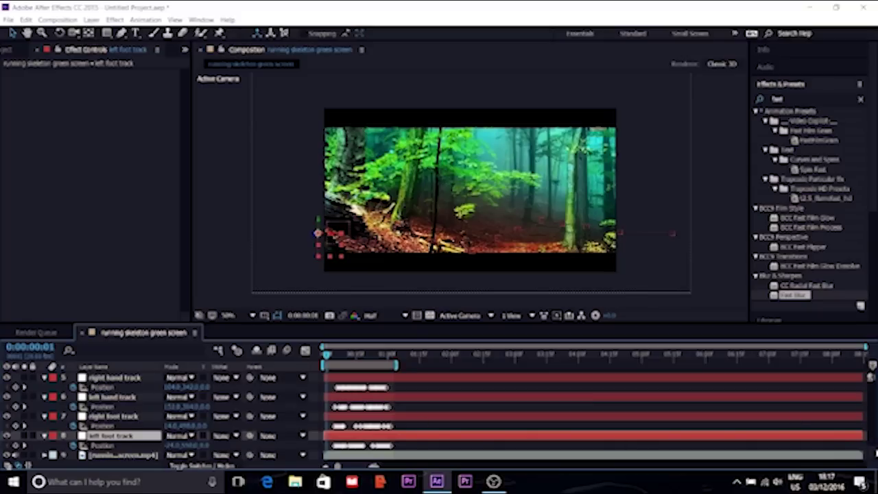
scroll(876, 453, up, 5)
scroll(872, 377, up, 6)
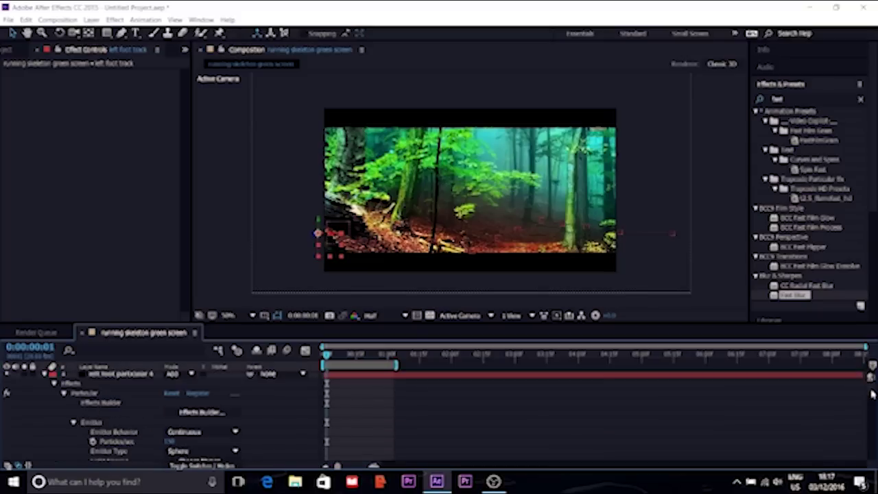
Pickwhip left foot particular 4's emitter Position XY to left foot track's Position and commit.
click(823, 377)
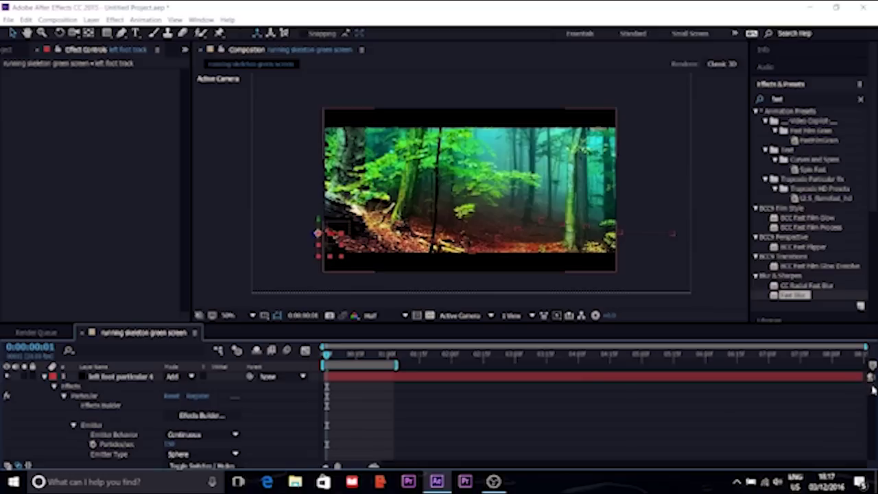
scroll(872, 390, down, 5)
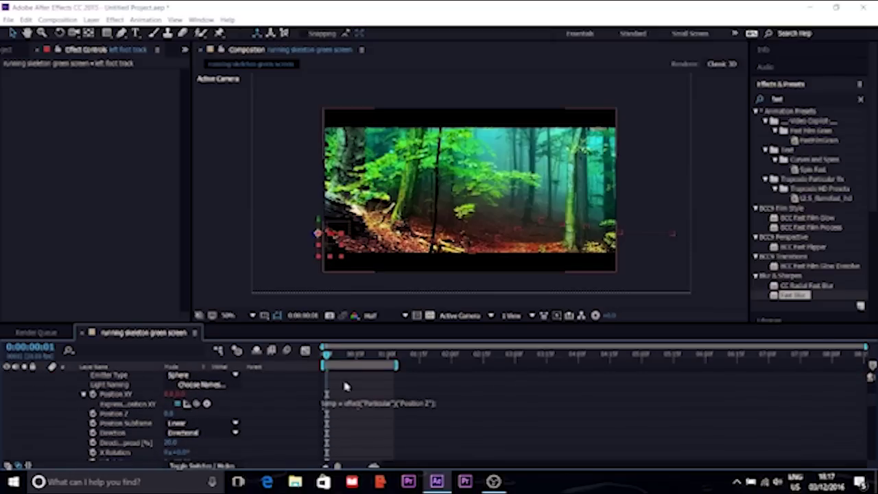
drag(197, 405, 138, 442)
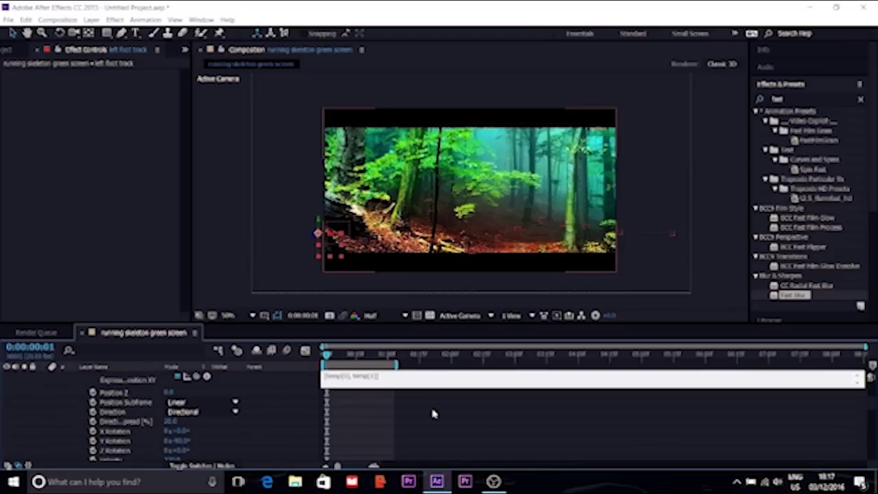
click(539, 343)
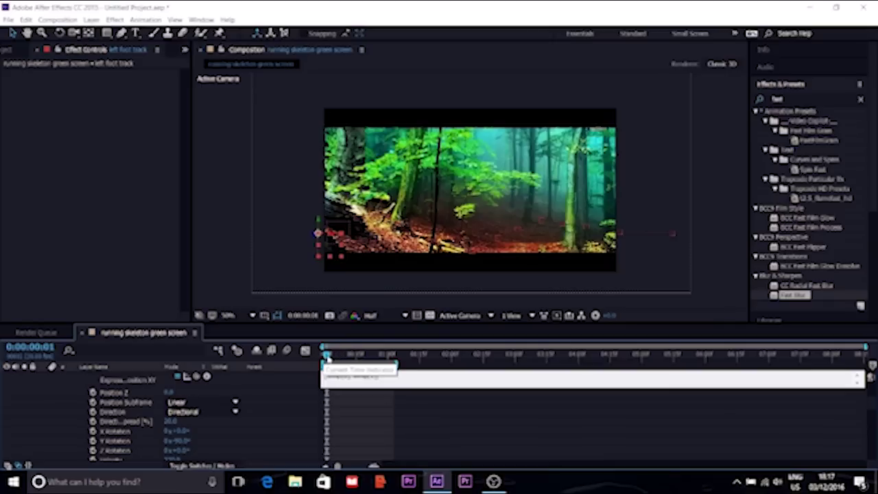
Return to frame 0 and preview the running skeleton.
drag(327, 357, 323, 356)
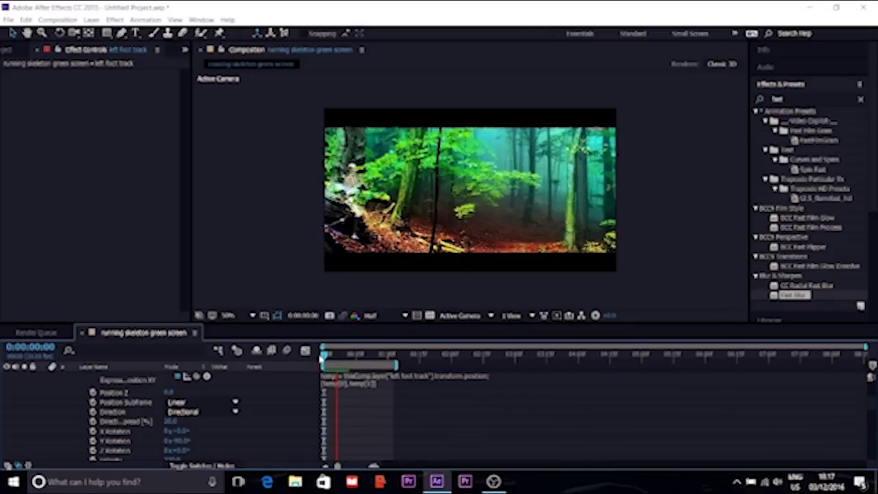
key(space)
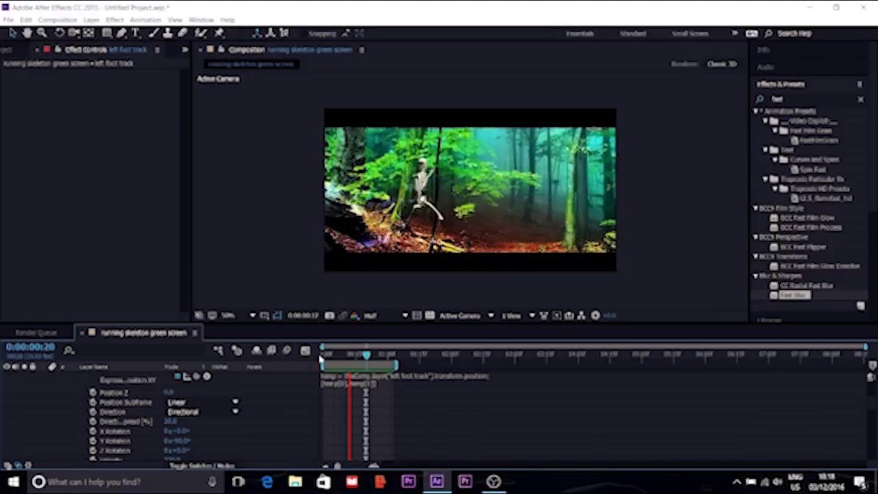
key(space)
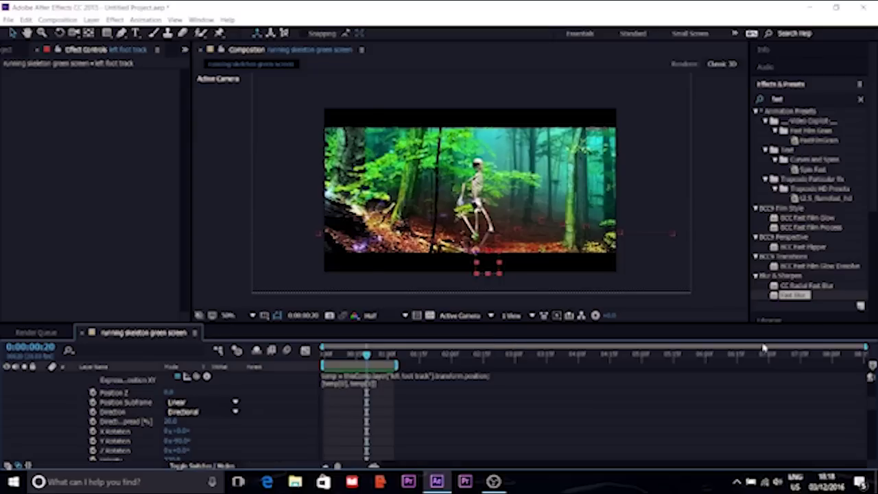
Collapse left foot particular 4 and check the right foot track and forest background layers.
scroll(872, 393, up, 3)
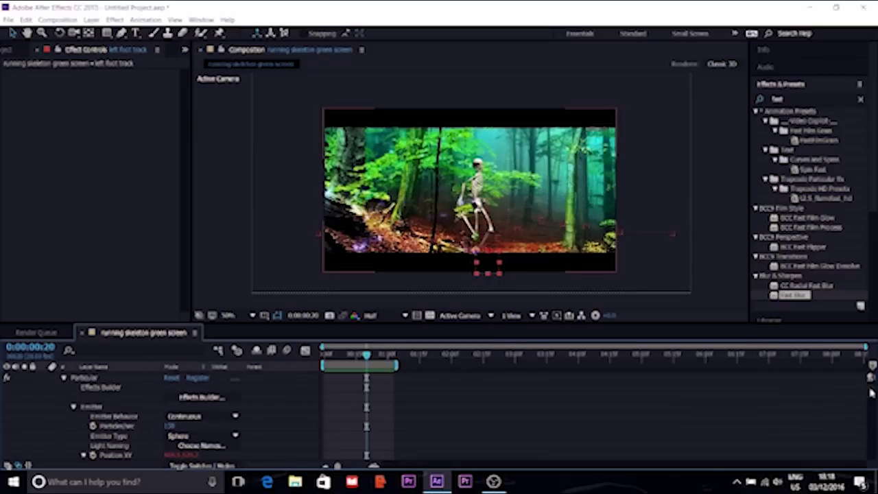
scroll(872, 392, up, 1)
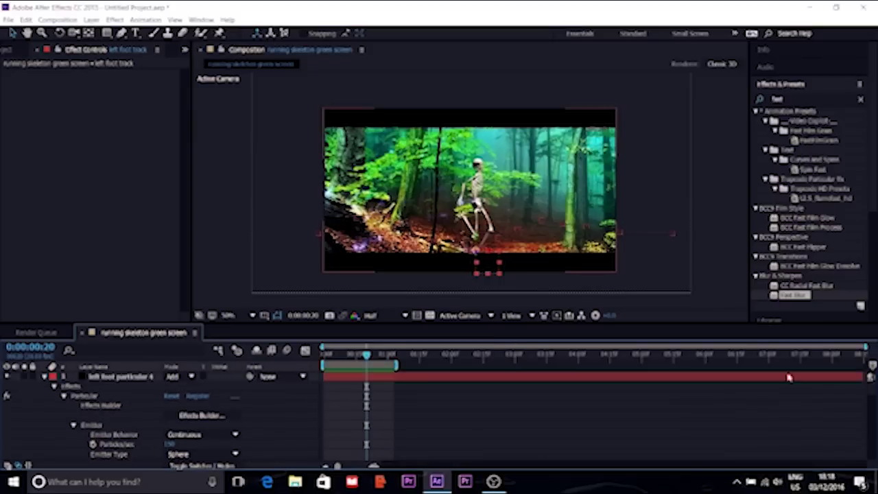
click(46, 378)
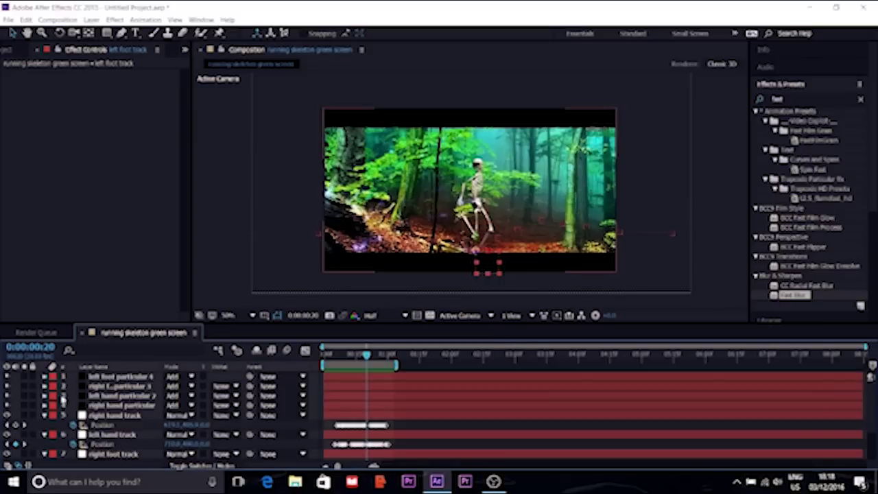
click(115, 455)
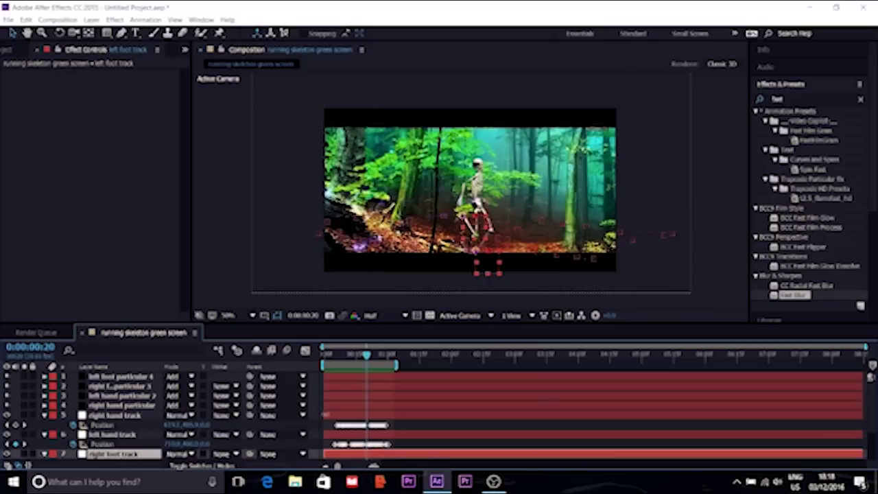
click(121, 377)
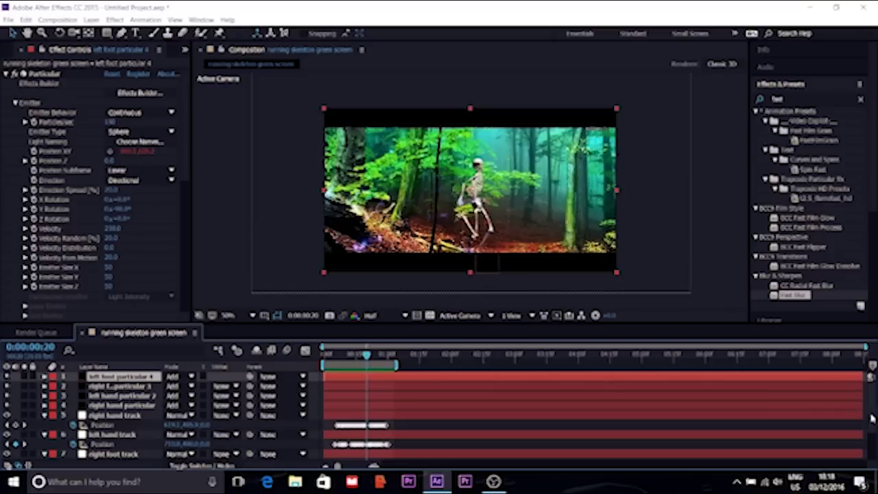
scroll(875, 419, down, 3)
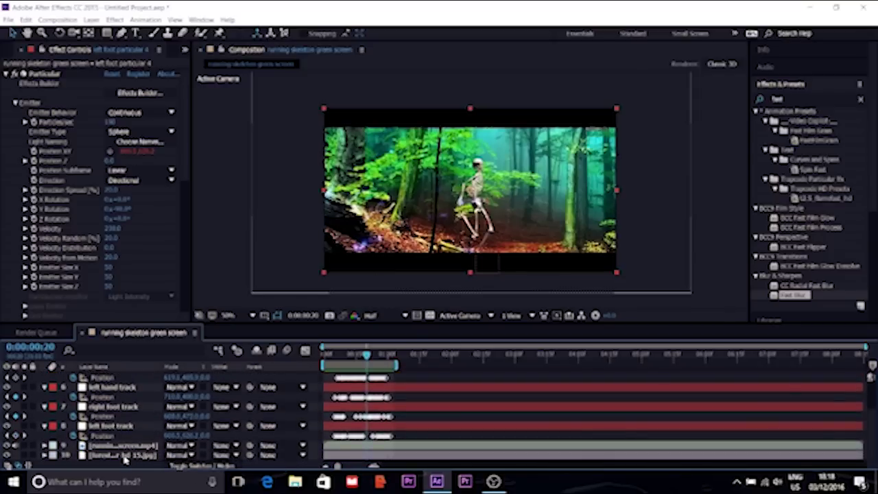
click(124, 455)
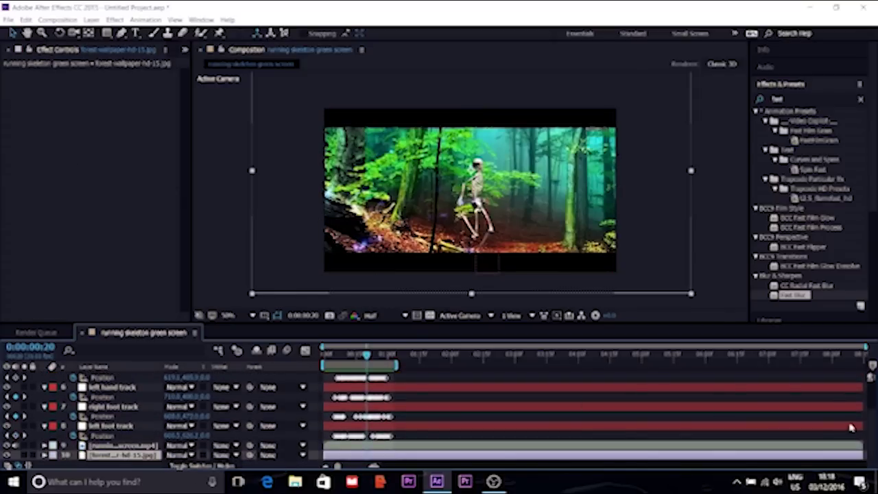
Show the layers by Source Name and select every layer.
drag(873, 443, 875, 373)
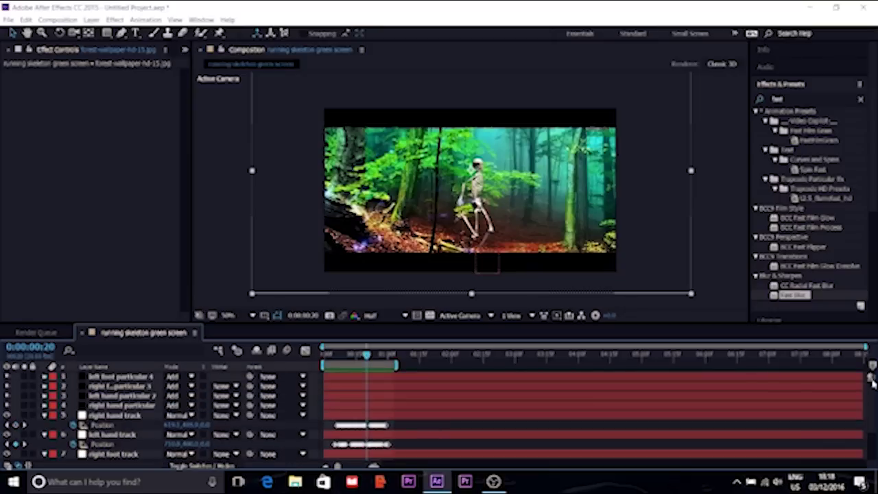
click(100, 367)
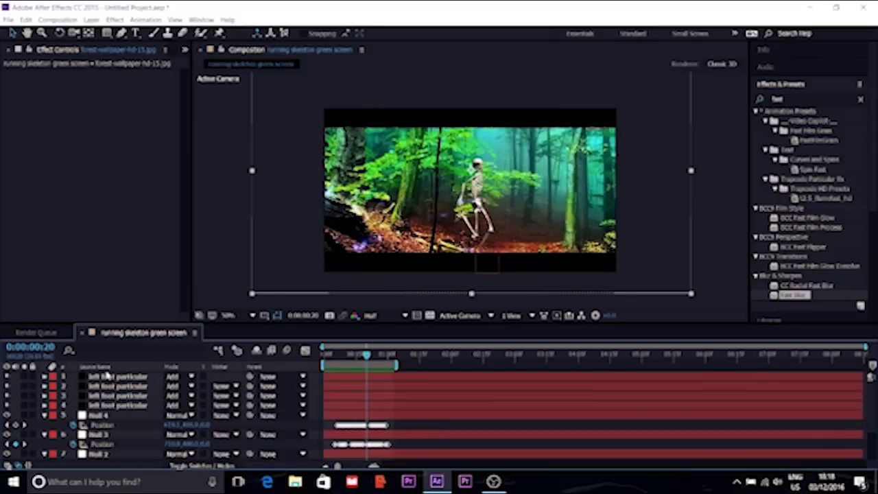
key(ctrl+a)
Pre-compose all layers into 'quicksilver effects', moving all attributes into the new comp.
right_click(118, 386)
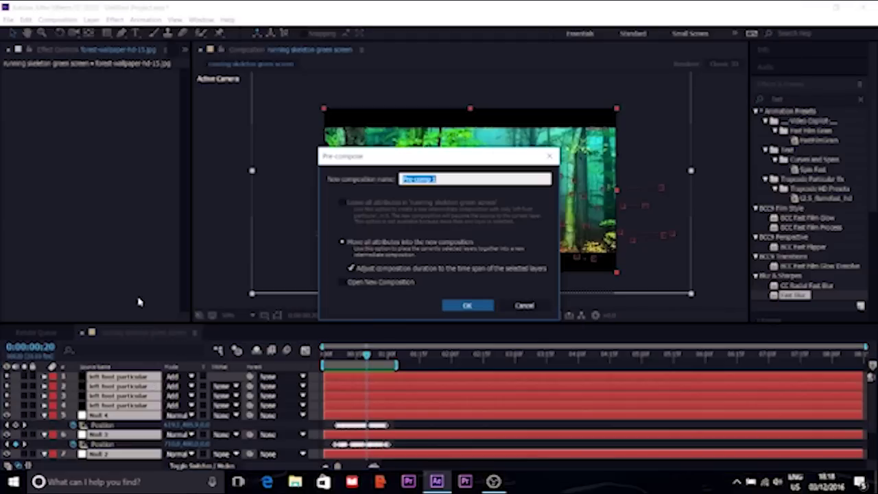
text(bl)
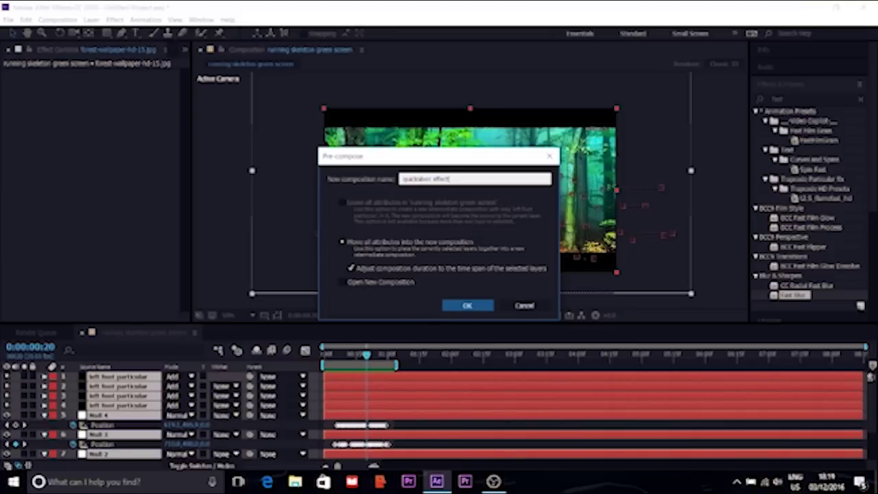
key(Return)
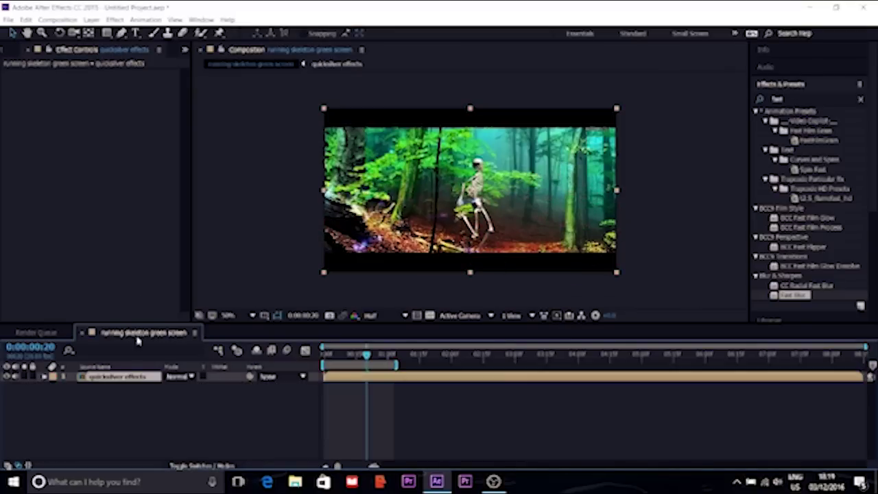
Enable Time Remapping on the quicksilver effects layer.
right_click(124, 377)
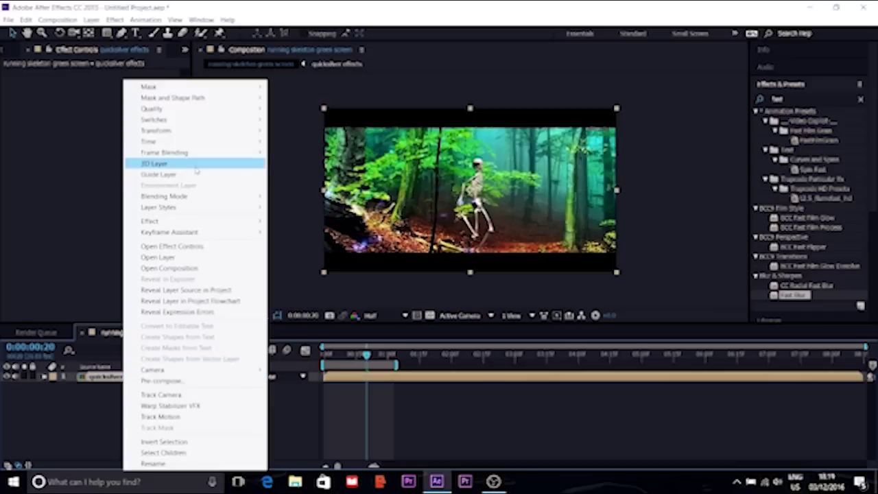
mouse_move(203, 142)
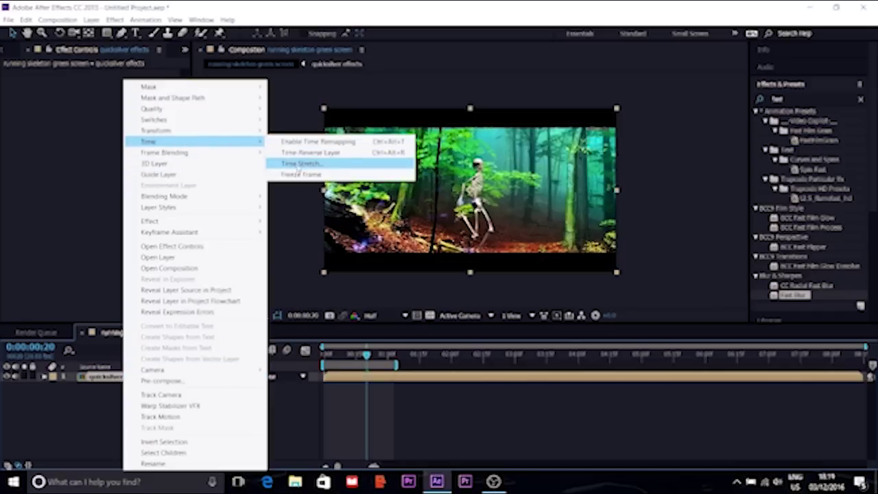
click(306, 142)
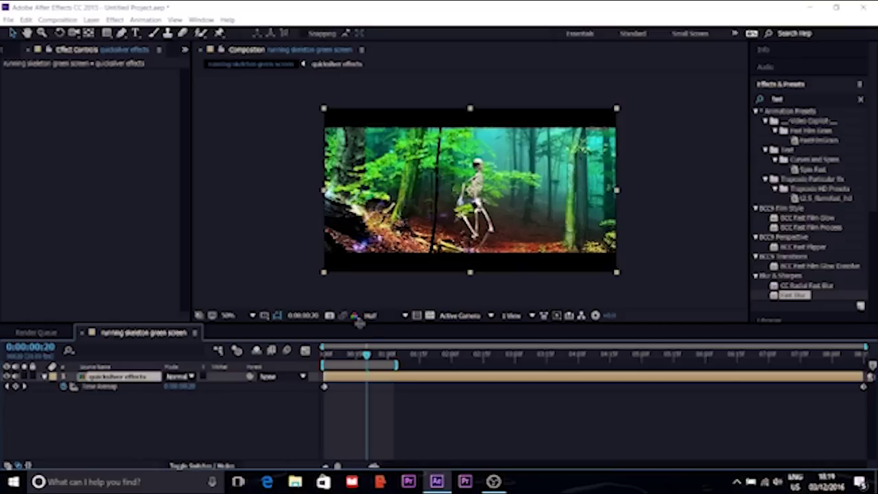
Add a Time Remap keyframe near the start and preview the composition.
drag(366, 356, 347, 356)
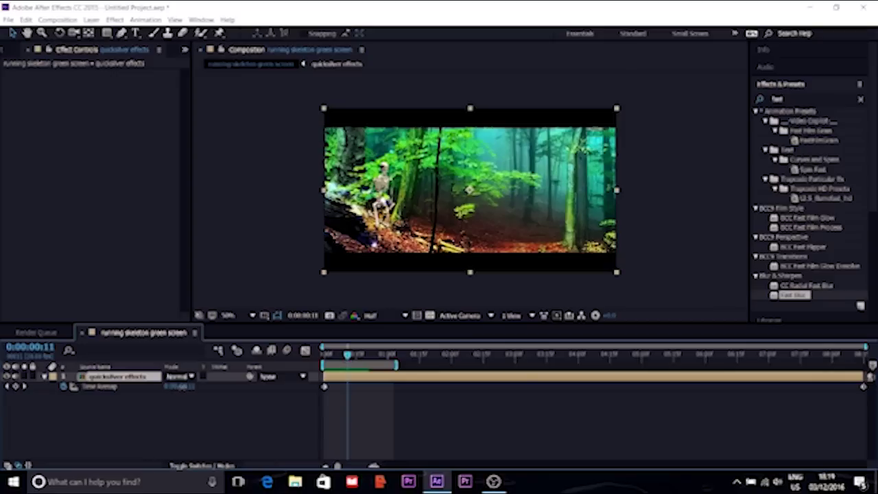
drag(180, 386, 186, 390)
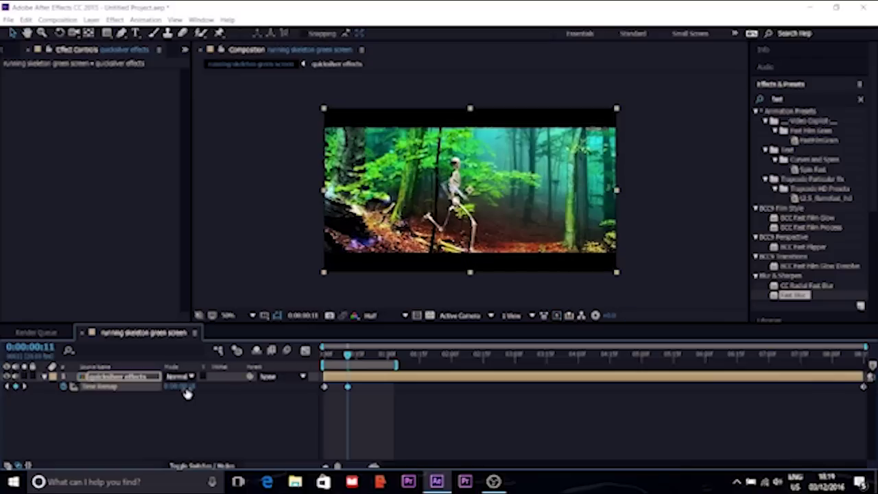
key(Page_Down)
key(Page_Down)
key(Page_Down)
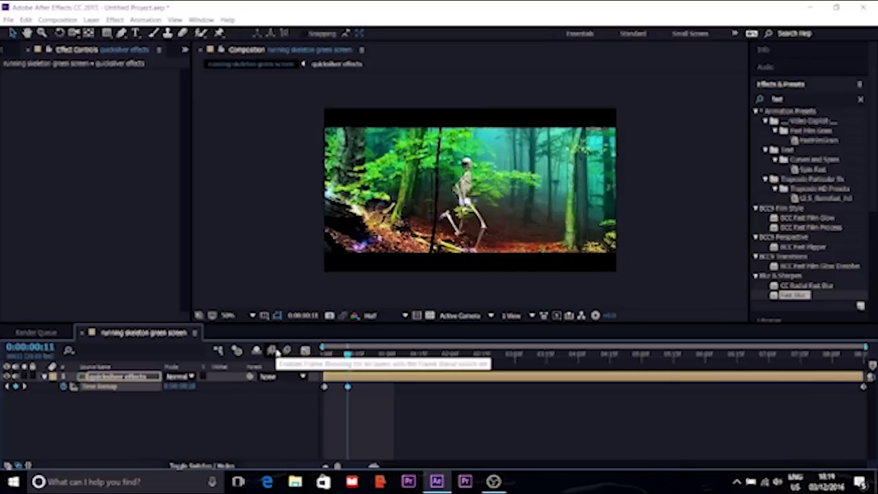
key(space)
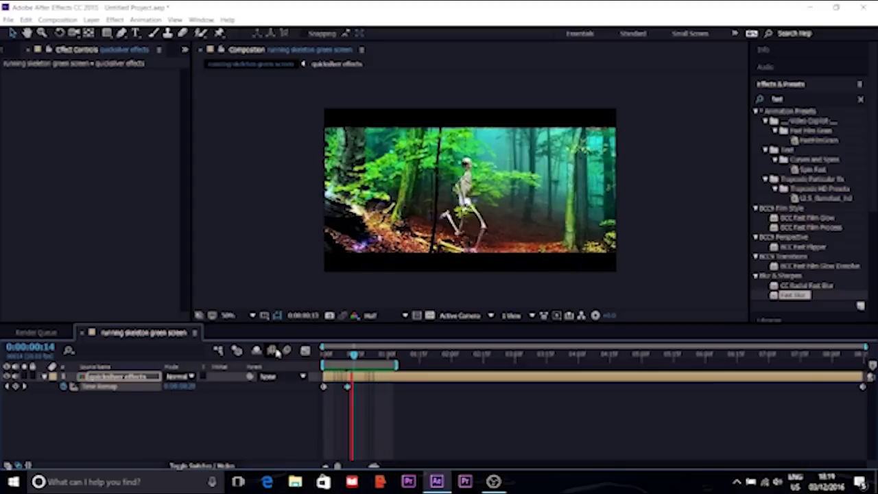
key(space)
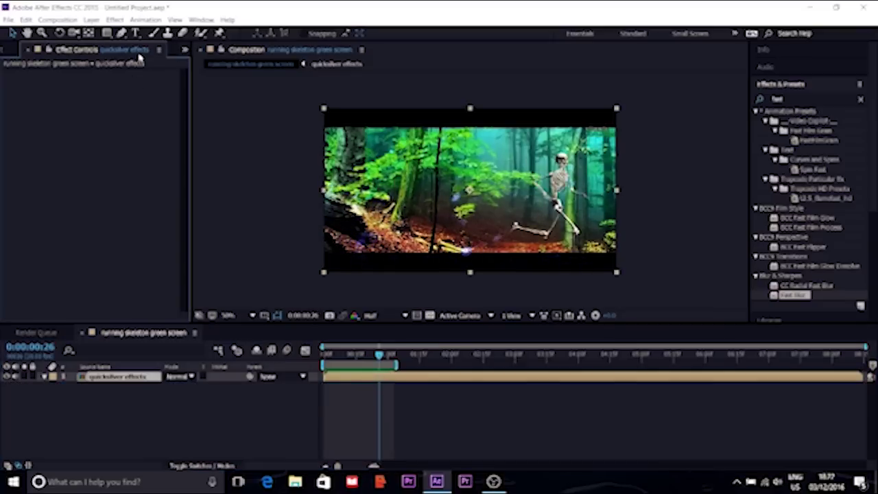
Apply RE:Vision Twixtor Pro to the quicksilver effects layer.
click(117, 20)
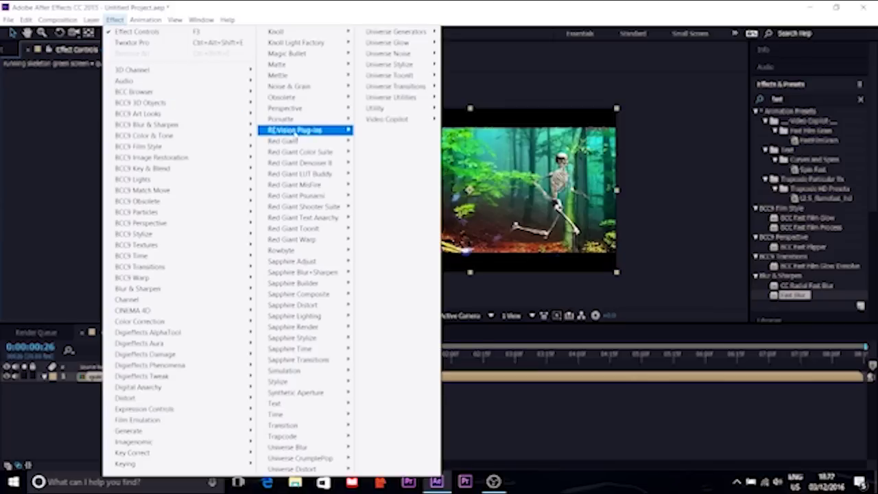
mouse_move(297, 135)
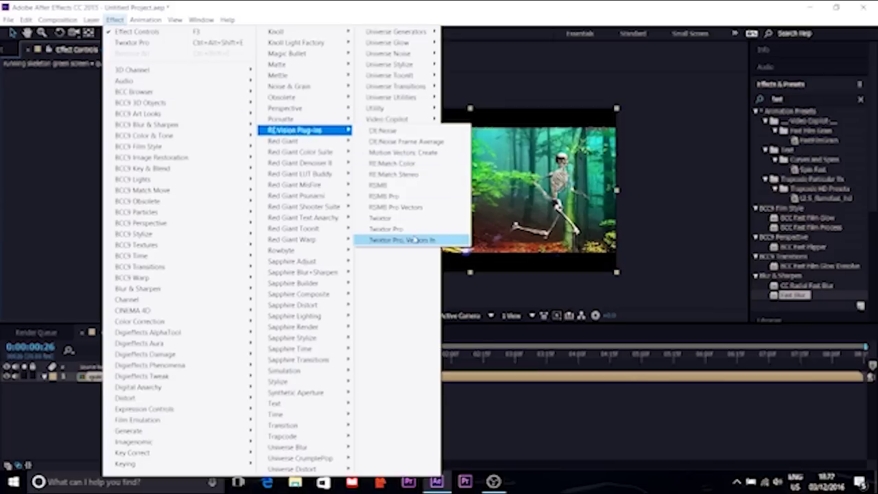
click(388, 229)
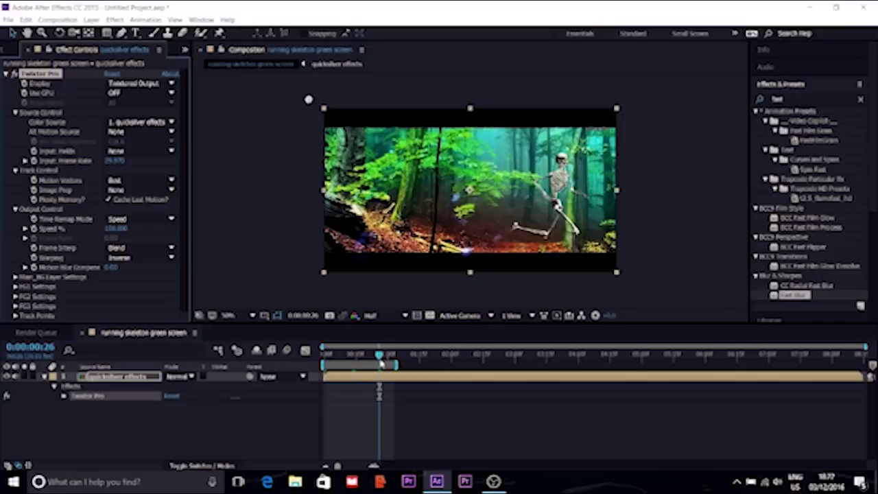
Keyframe Speed % at the first frame, reveal Output Control, and preview.
drag(380, 355, 325, 355)
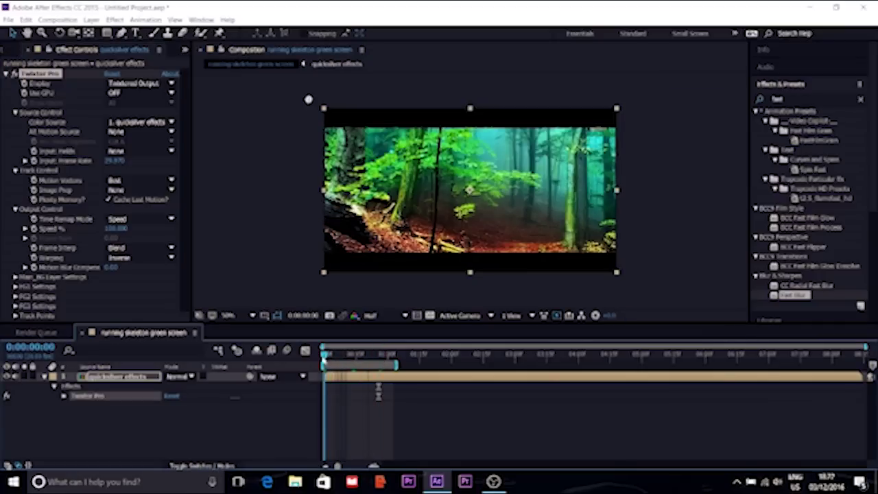
click(34, 229)
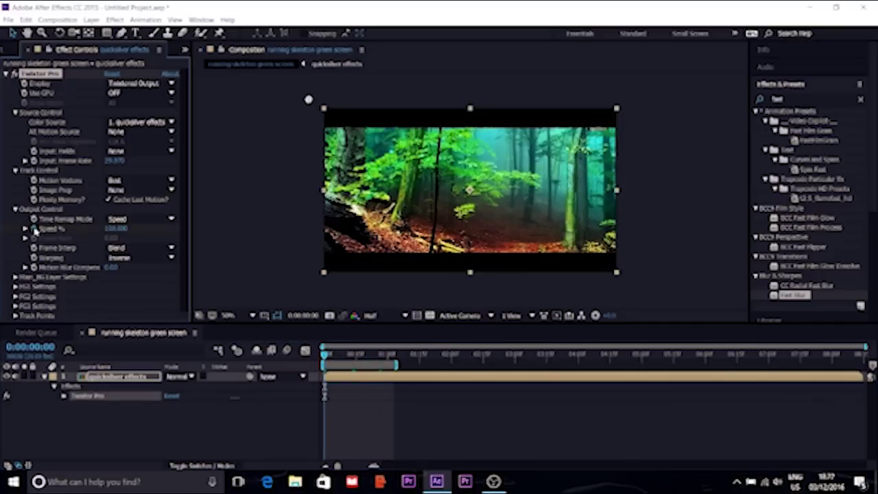
click(65, 397)
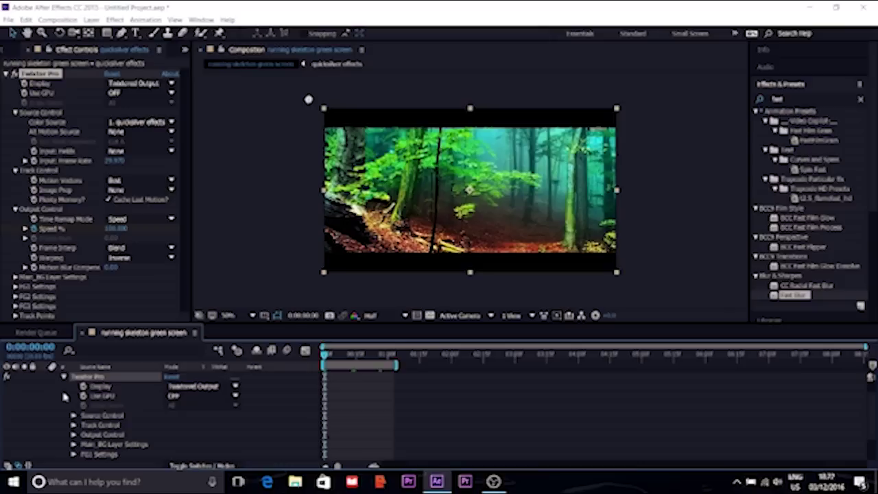
click(74, 436)
scroll(74, 439, down, 2)
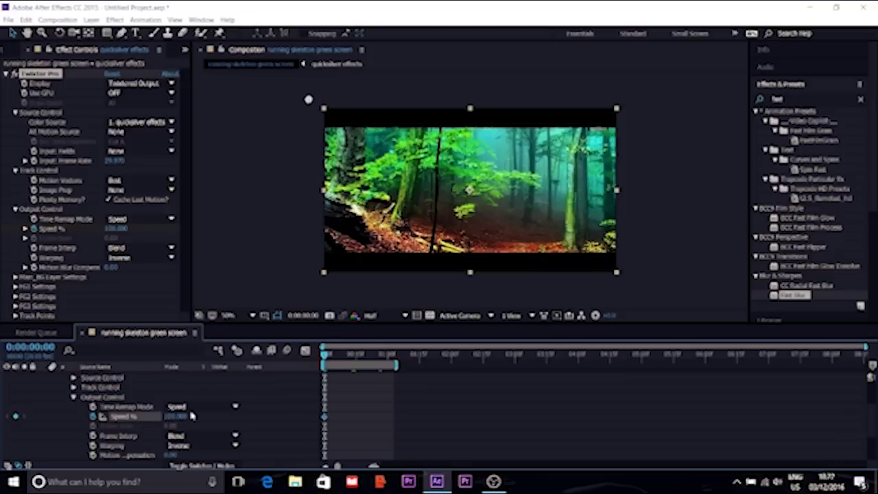
key(space)
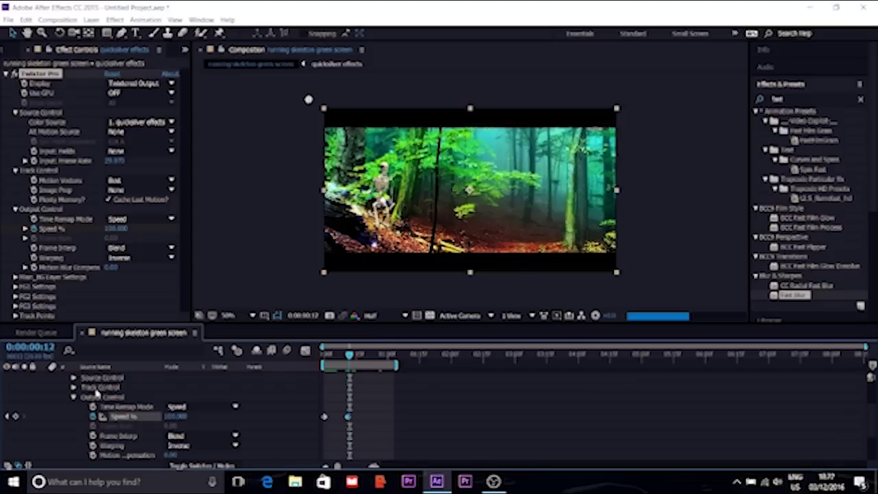
Set Twixtor Speed % to 20 around frame 15.
key(Page_Down)
key(Page_Down)
key(Page_Down)
key(Page_Down)
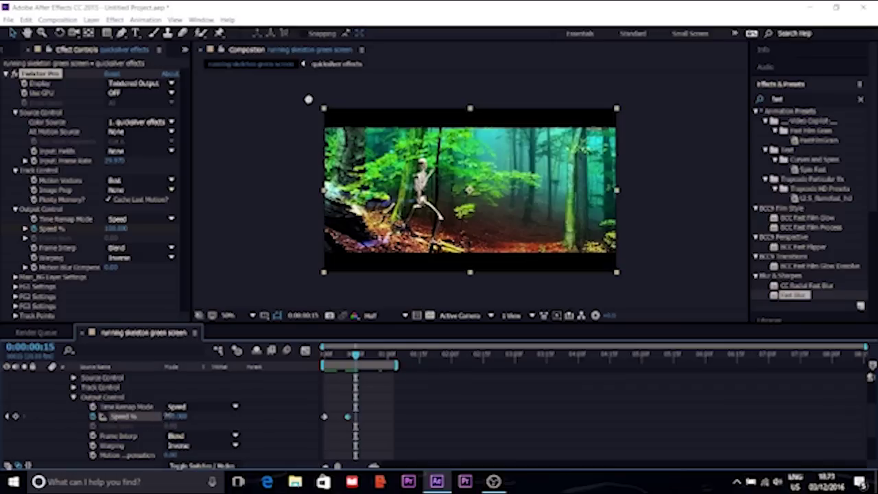
click(173, 416)
key(Return)
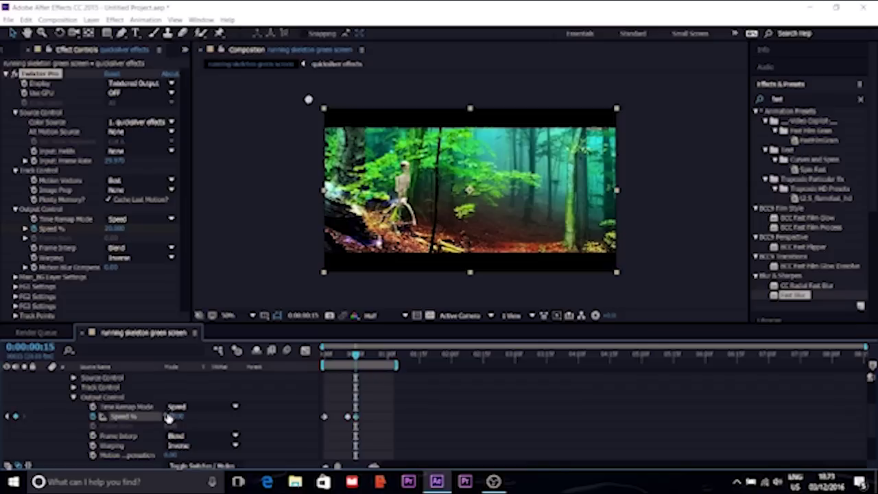
Set Speed % back to 100 at frame 19 and preview the speed ramp.
key(Page_Down)
key(Page_Down)
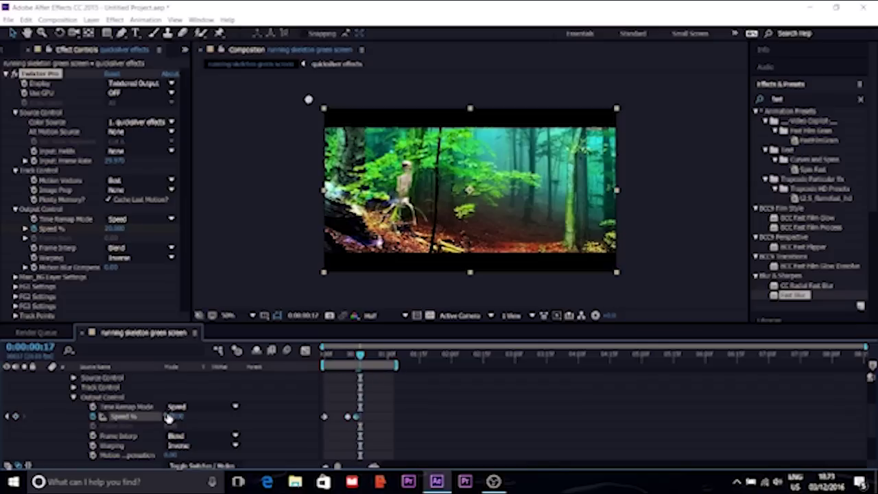
key(Page_Down)
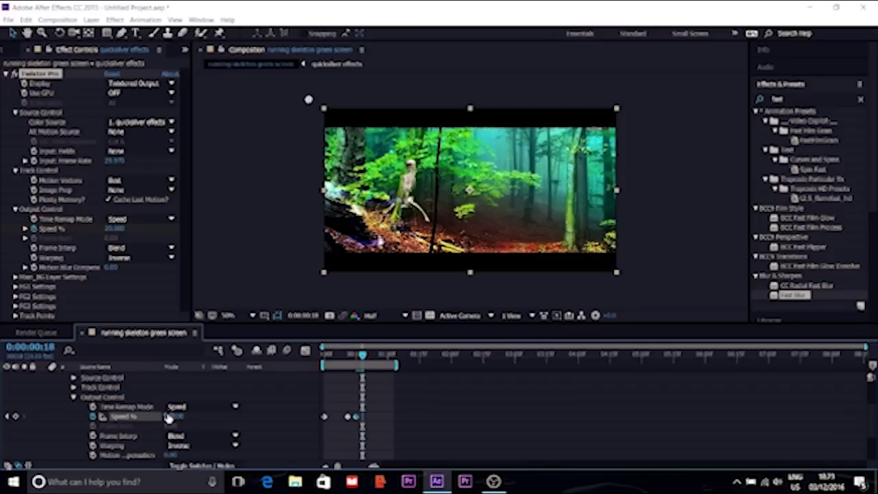
key(Page_Down)
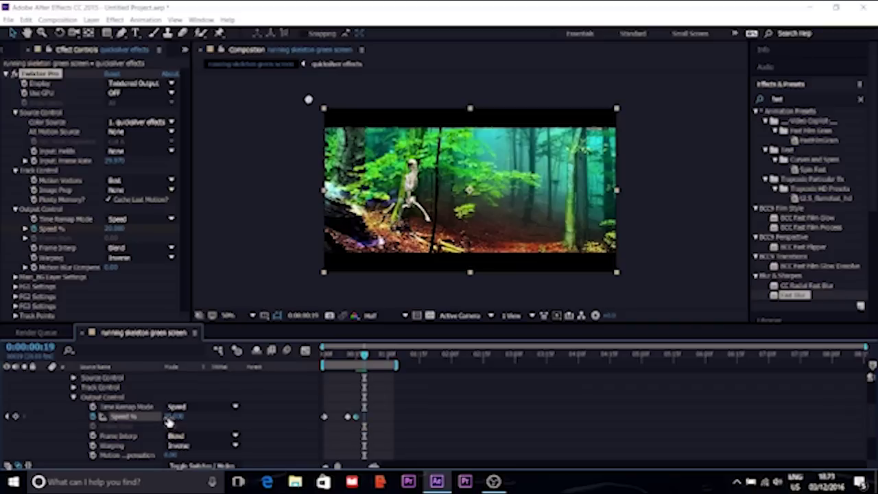
click(172, 417)
text(1)
key(Return)
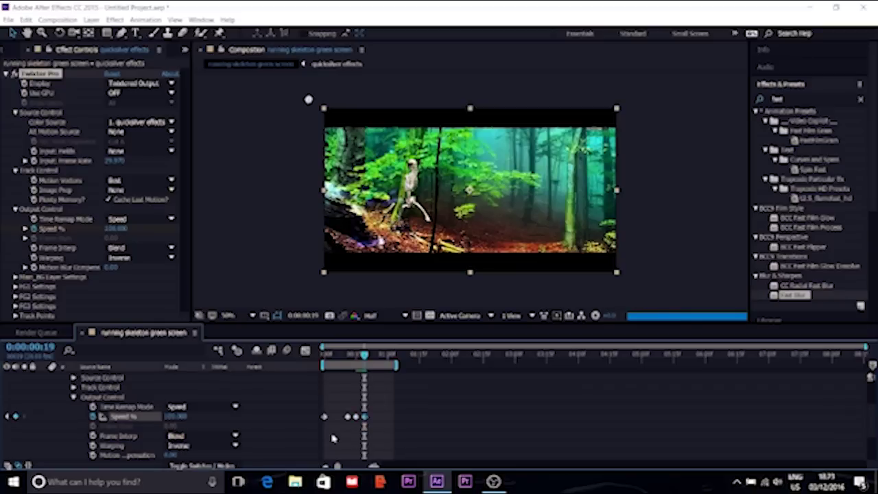
key(space)
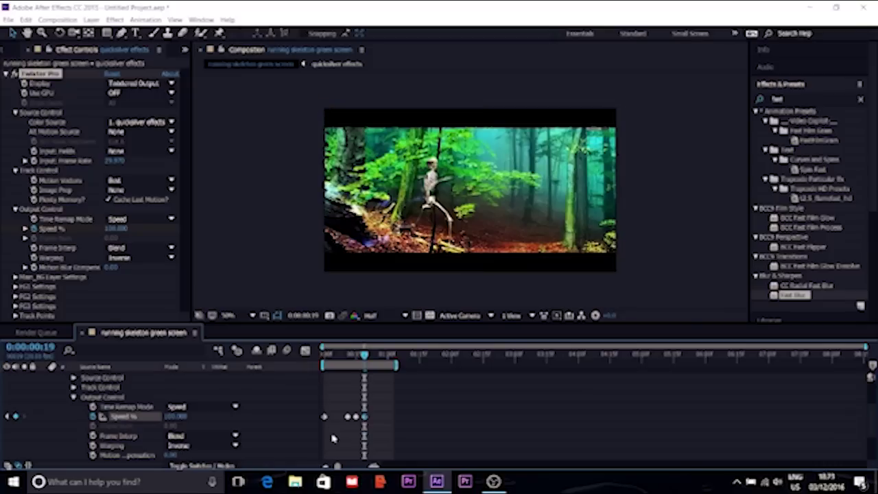